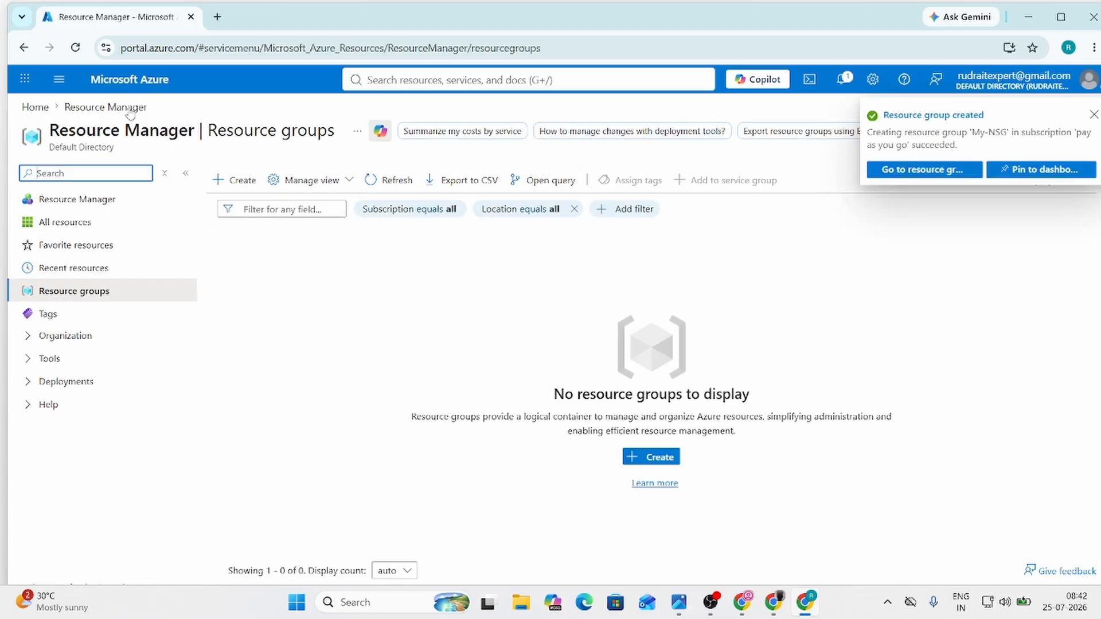
Go to the virtual networks list and start creating a new virtual network.
click(146, 81)
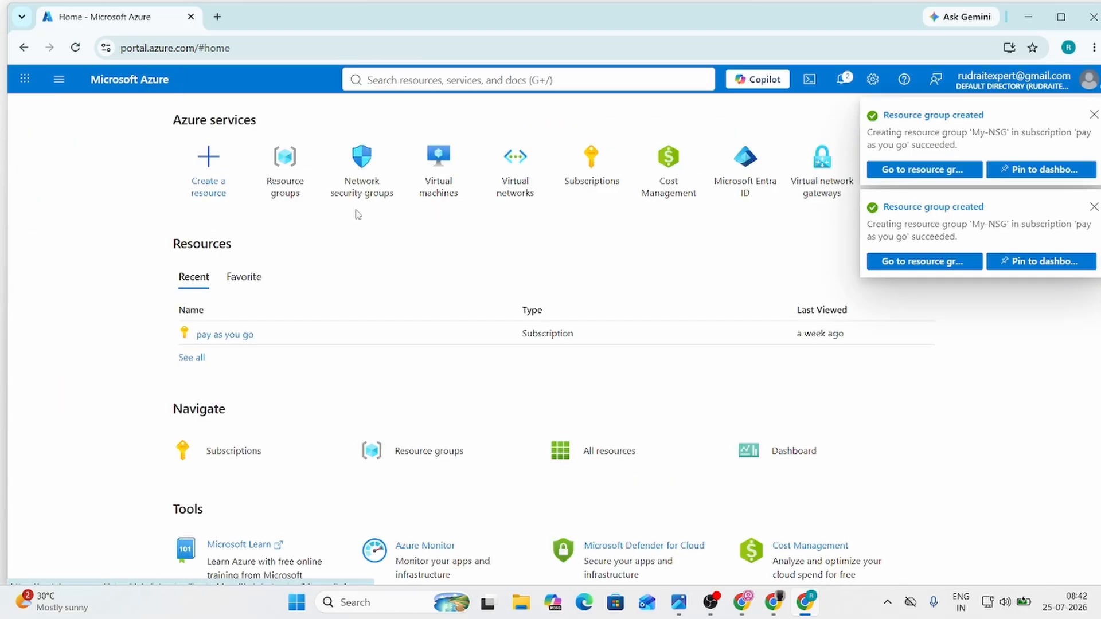
click(502, 158)
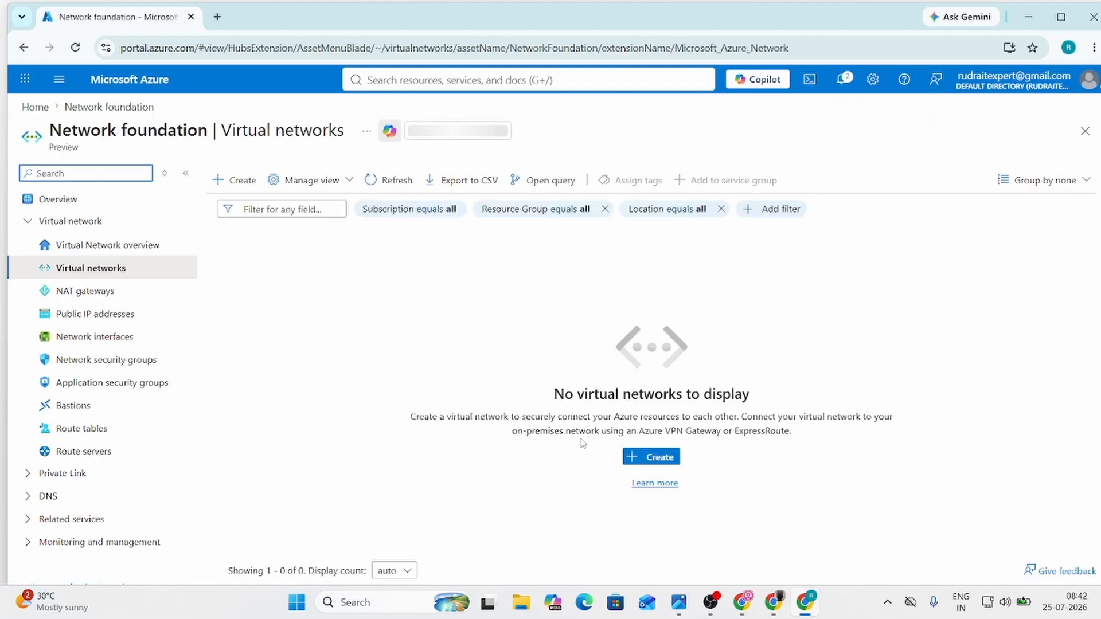
click(664, 461)
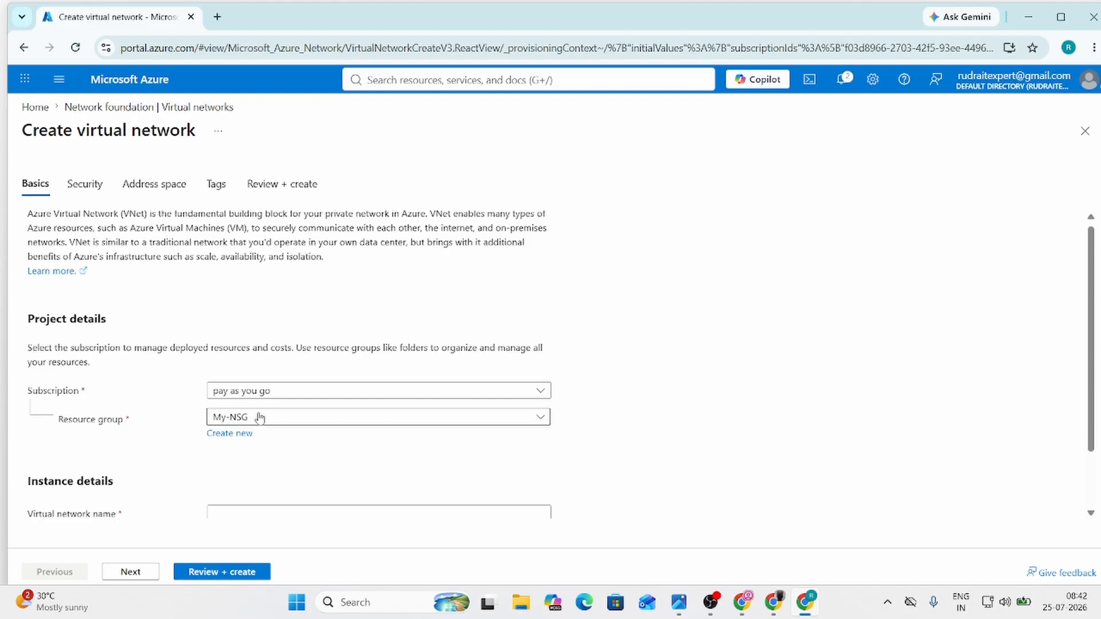
Name the virtual network NSG-Vnet-1 in resource group My-NSG and continue to the security settings.
scroll(310, 373, down, 1)
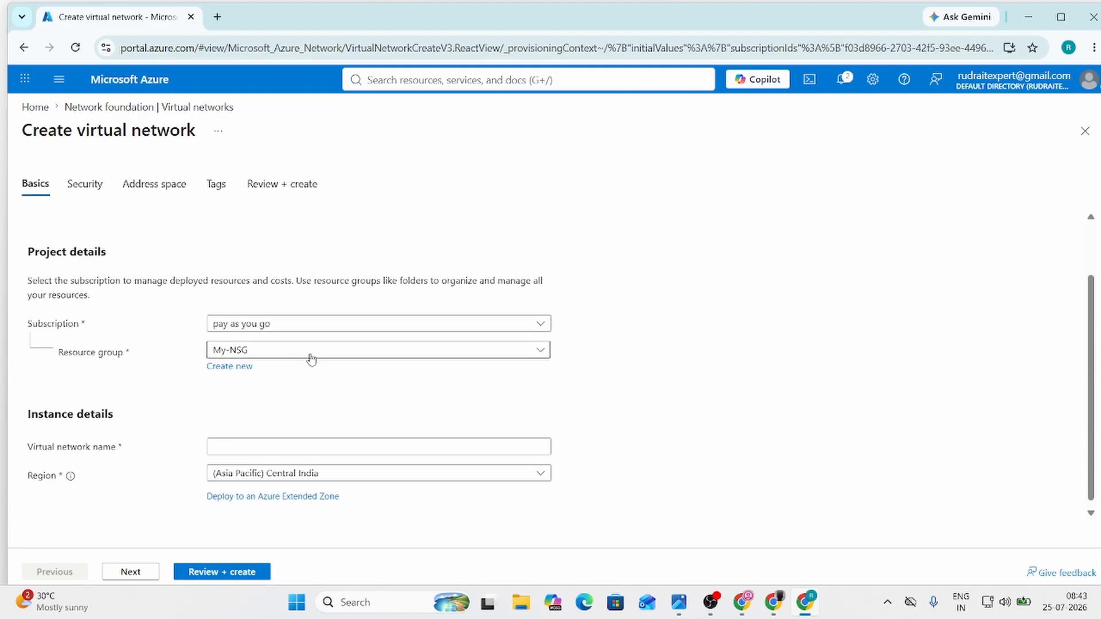
click(271, 446)
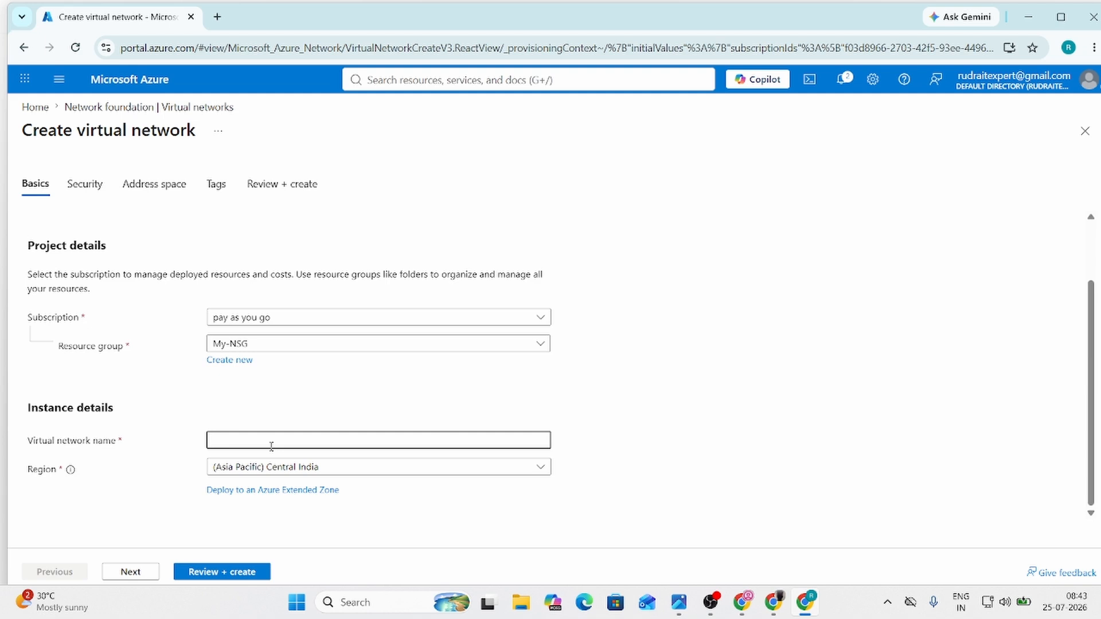
text(Vnet)
key(BackSpace)
text(NSG-V)
click(130, 573)
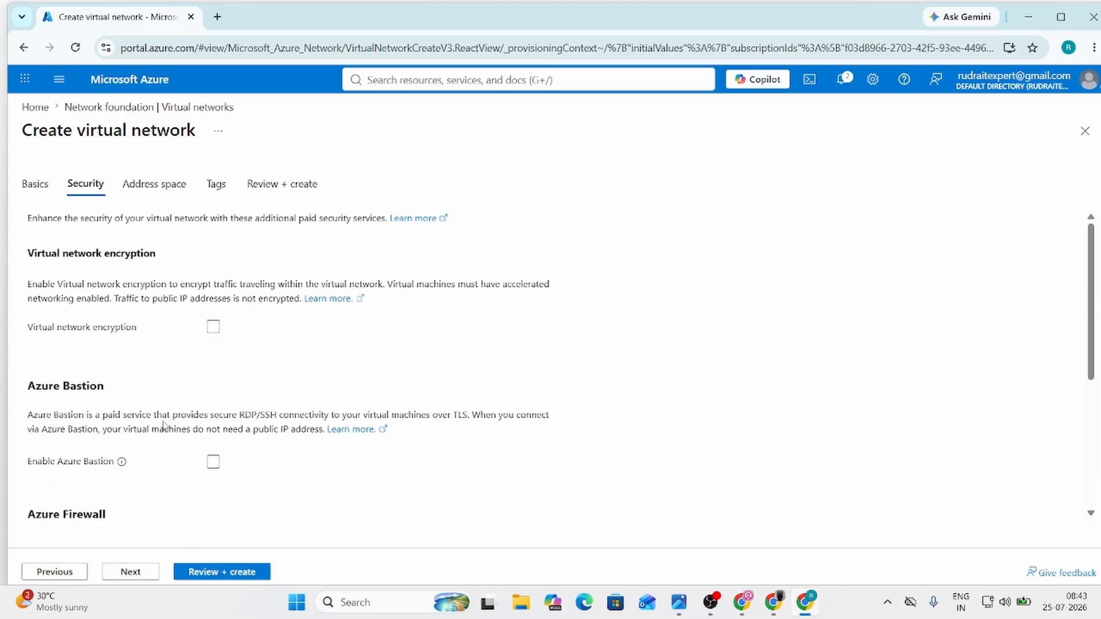
Look through the paid security services, leave them all disabled, and continue to the address space settings.
scroll(152, 381, down, 3)
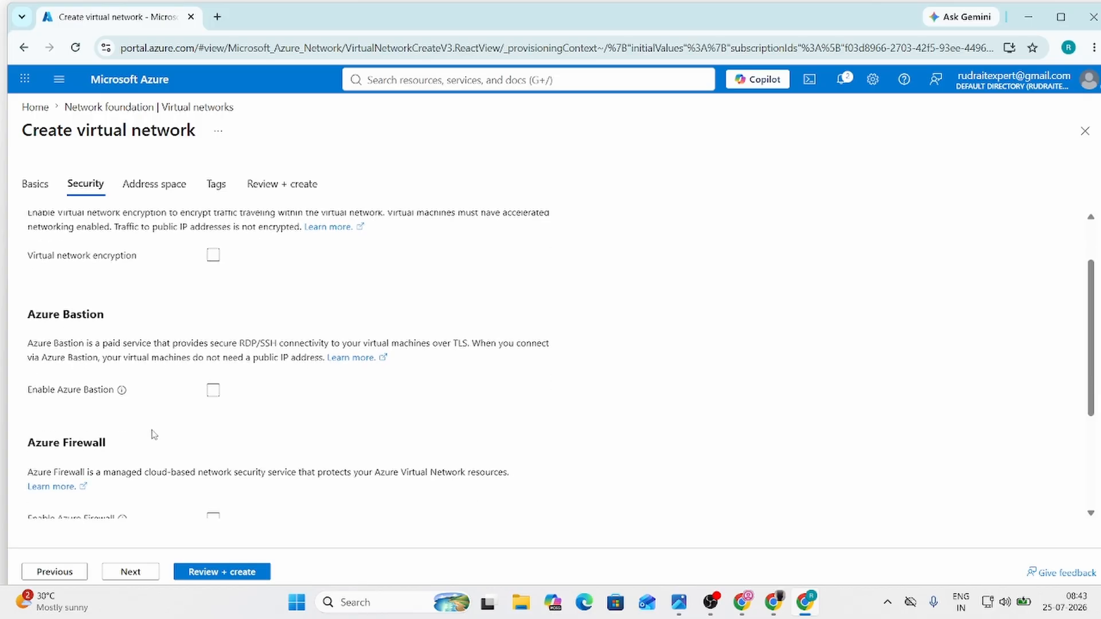
scroll(160, 438, up, 4)
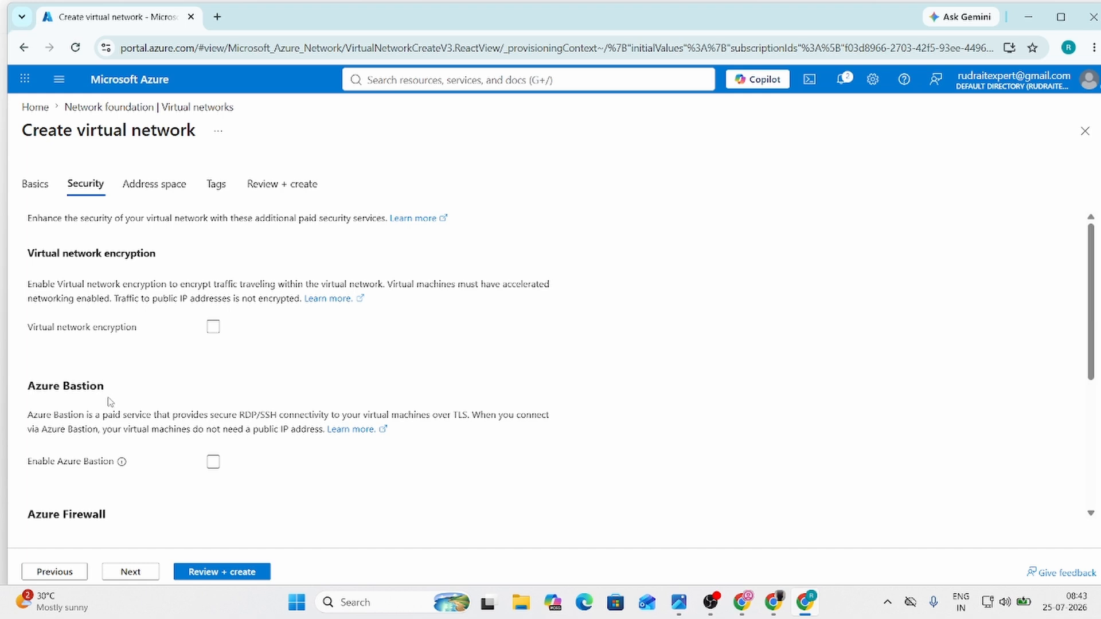
scroll(109, 400, down, 3)
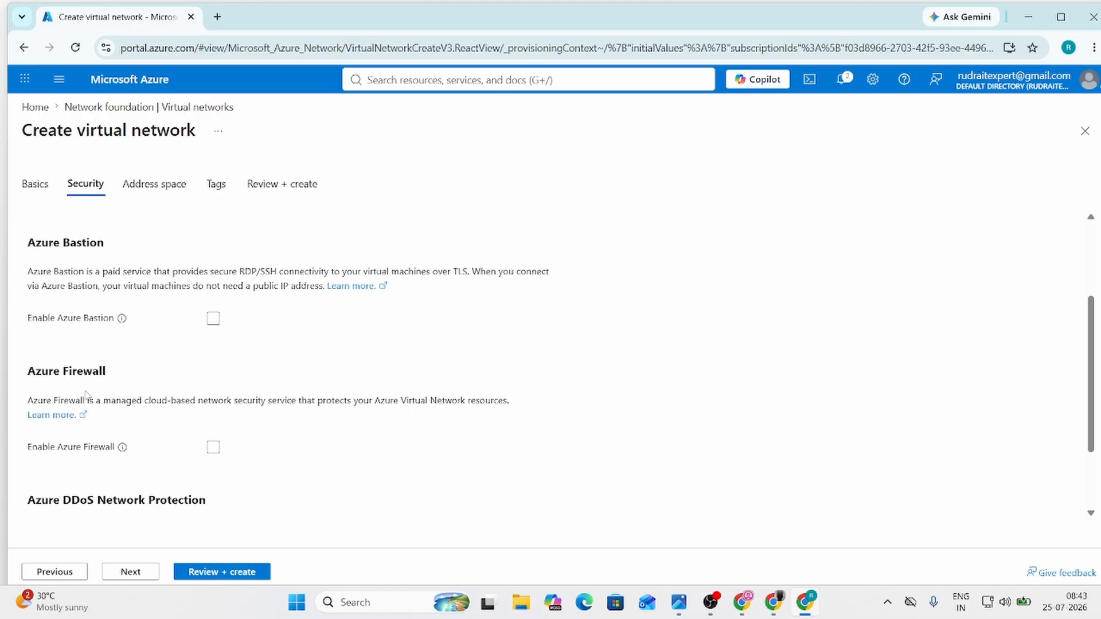
scroll(86, 395, up, 3)
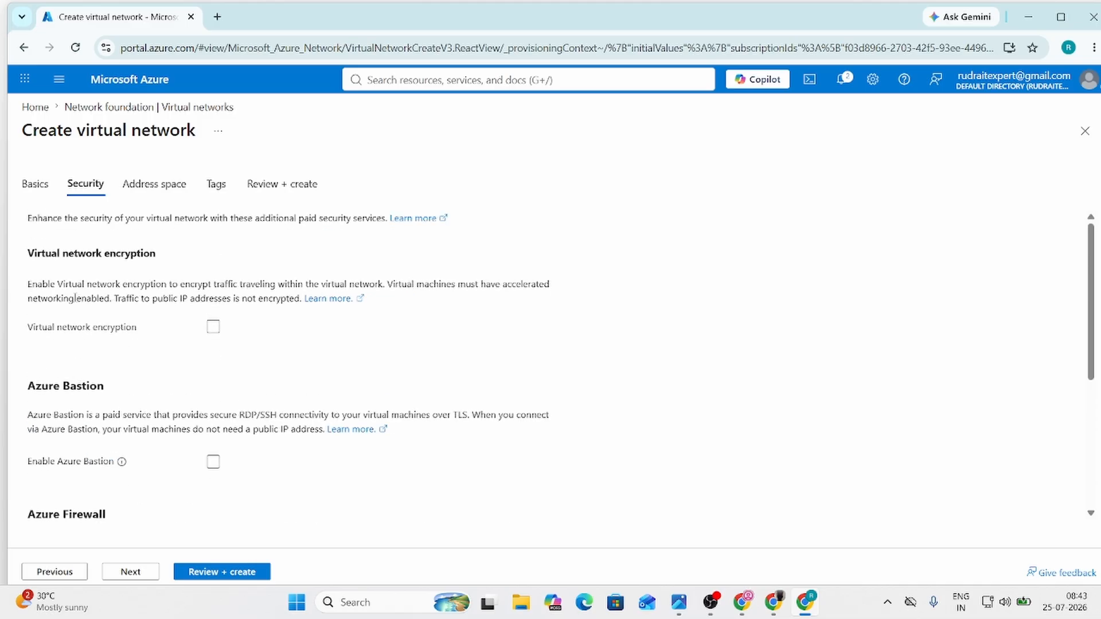
scroll(111, 385, down, 5)
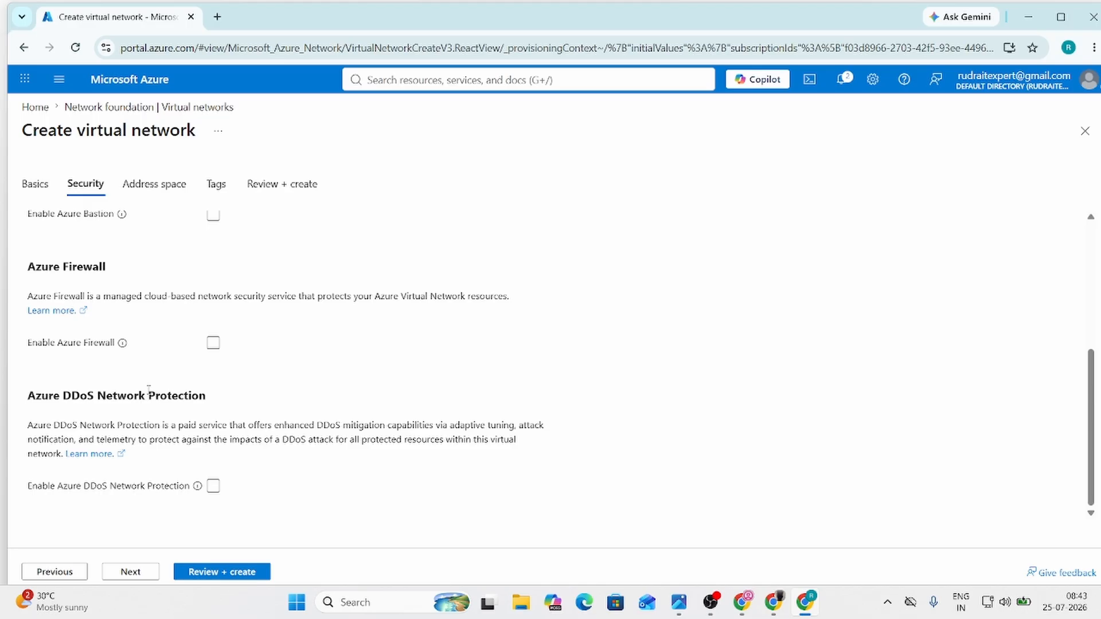
click(143, 571)
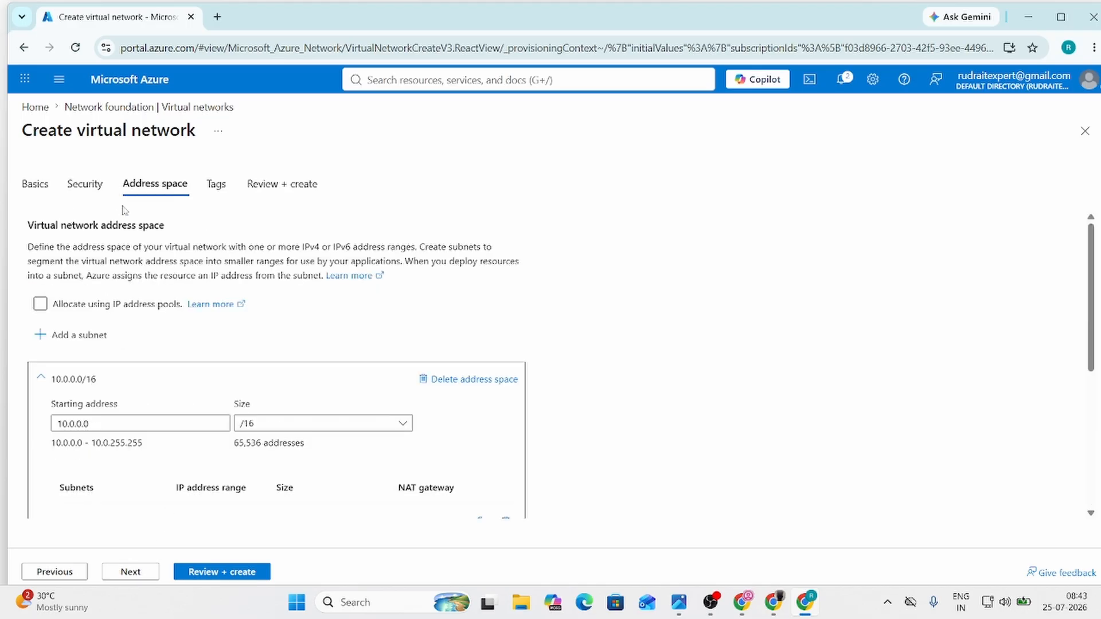
Edit the default subnet: name it Subnet-1, set its starting address to 10.0.1.0 and save it.
scroll(348, 360, down, 4)
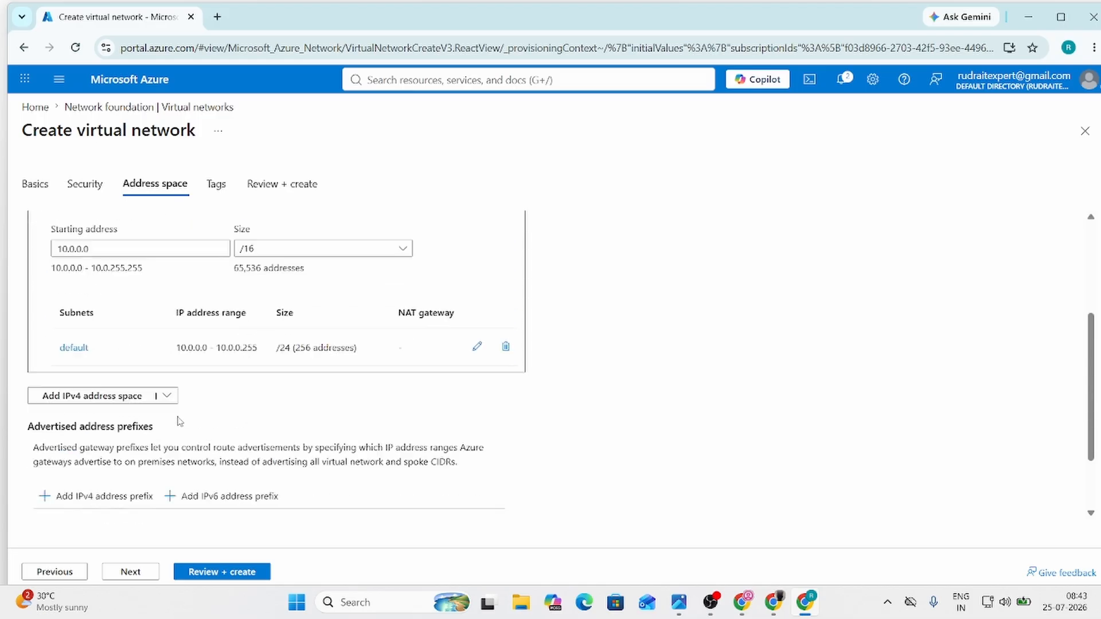
click(478, 308)
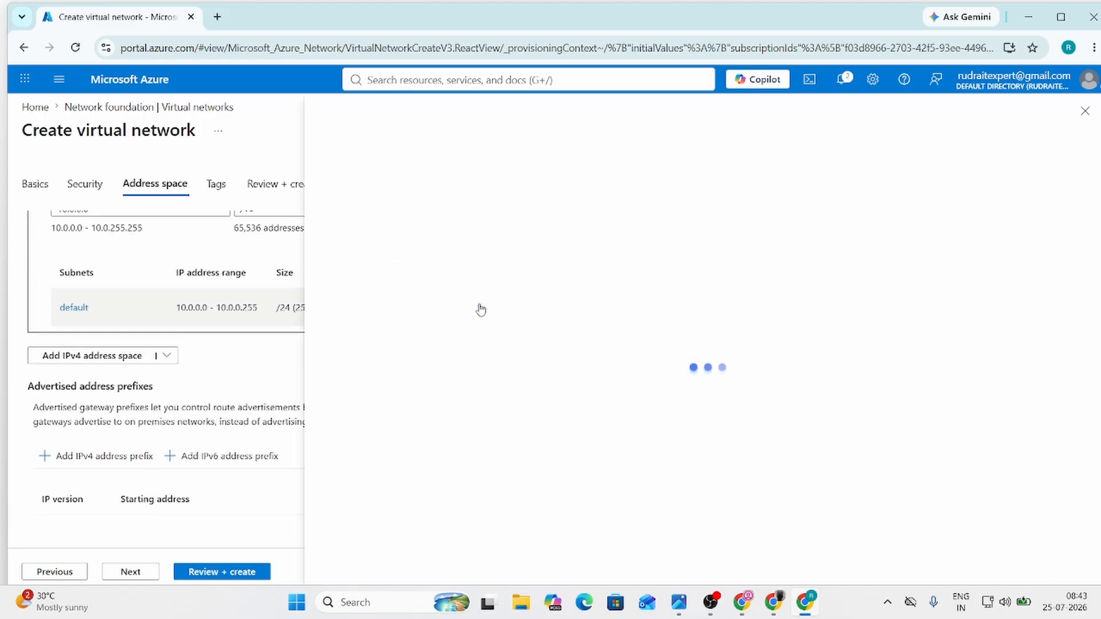
double_click(545, 211)
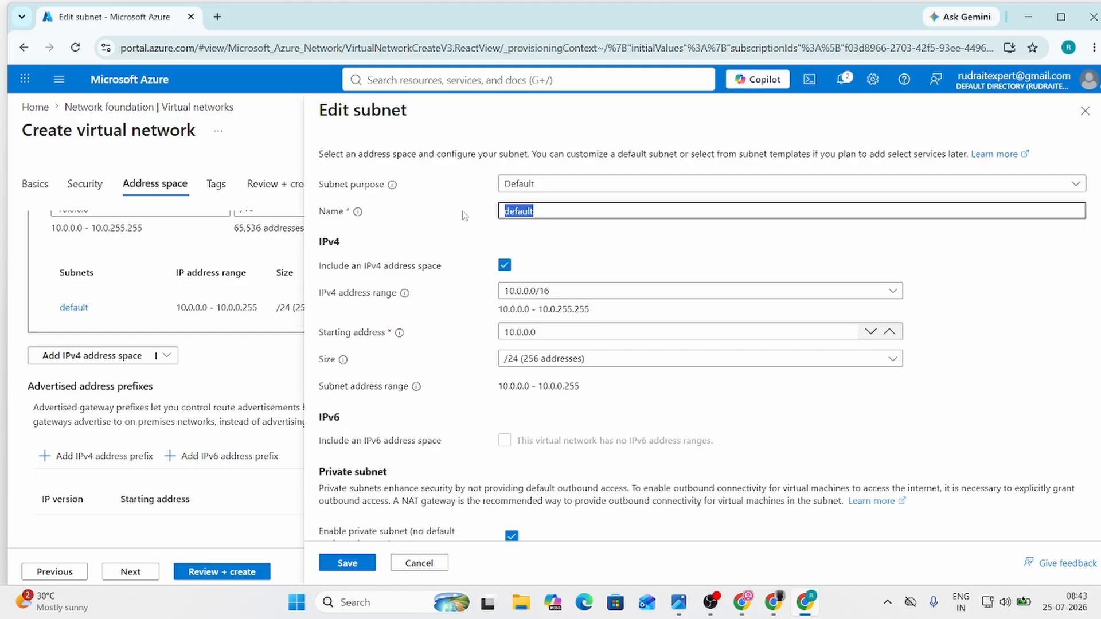
text(Subnet-1)
click(528, 332)
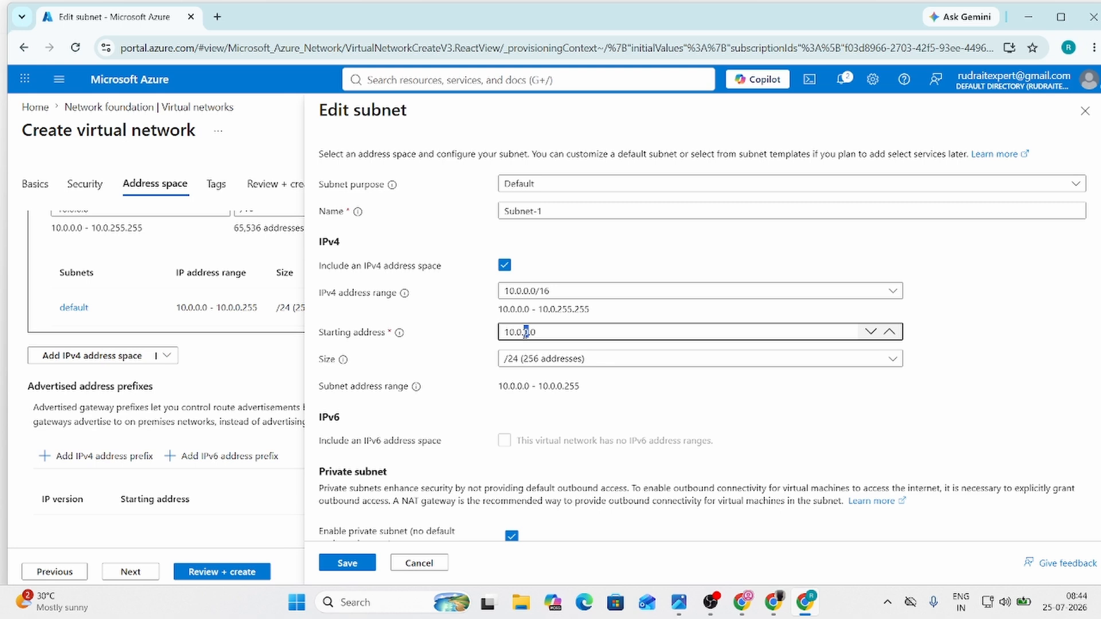
text(1)
click(339, 563)
Check the subnet list, validate the virtual network configuration and deploy it.
scroll(242, 390, down, 1)
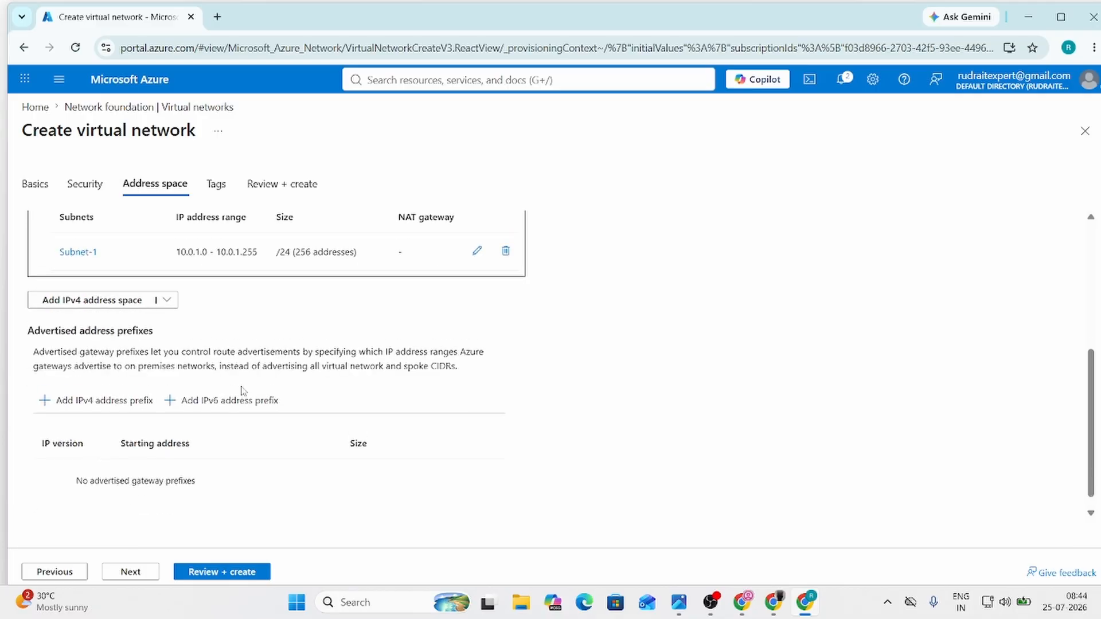
scroll(242, 390, up, 3)
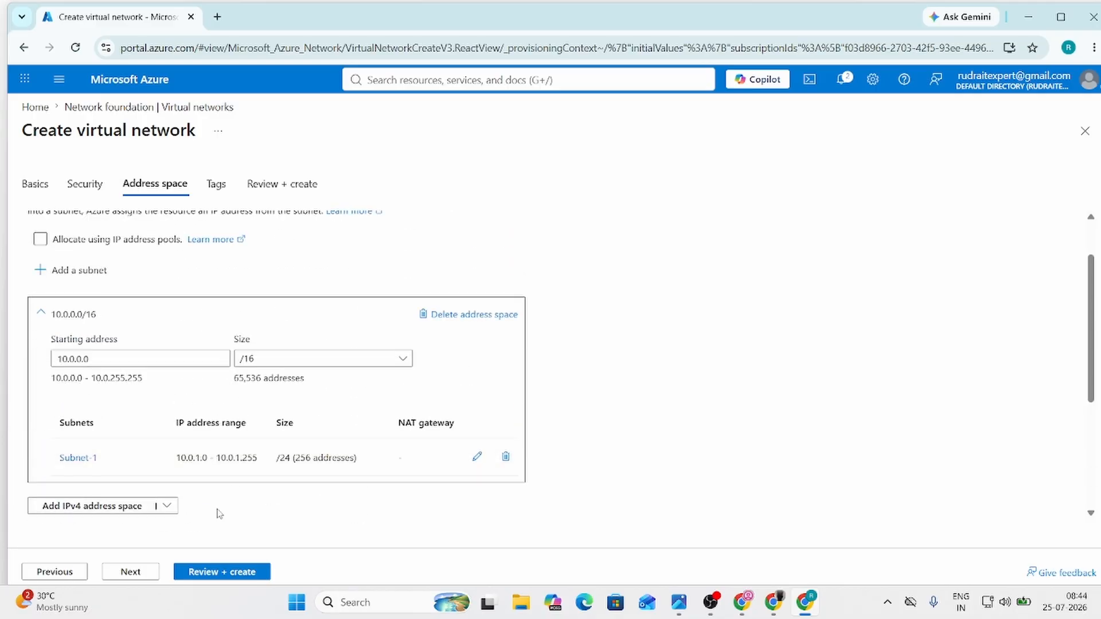
click(215, 574)
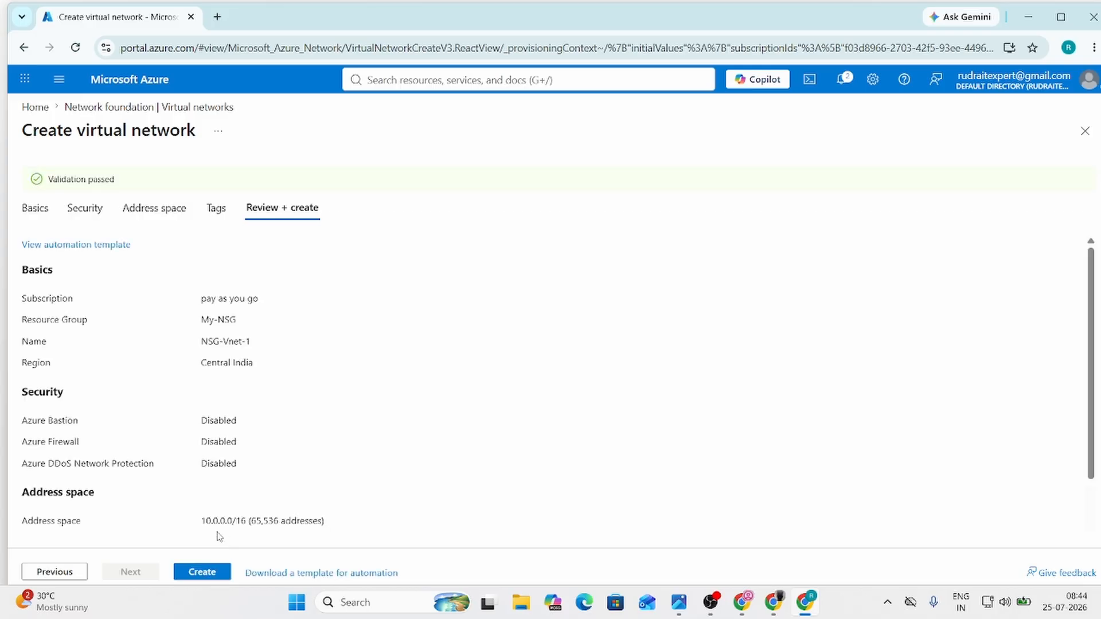
click(207, 569)
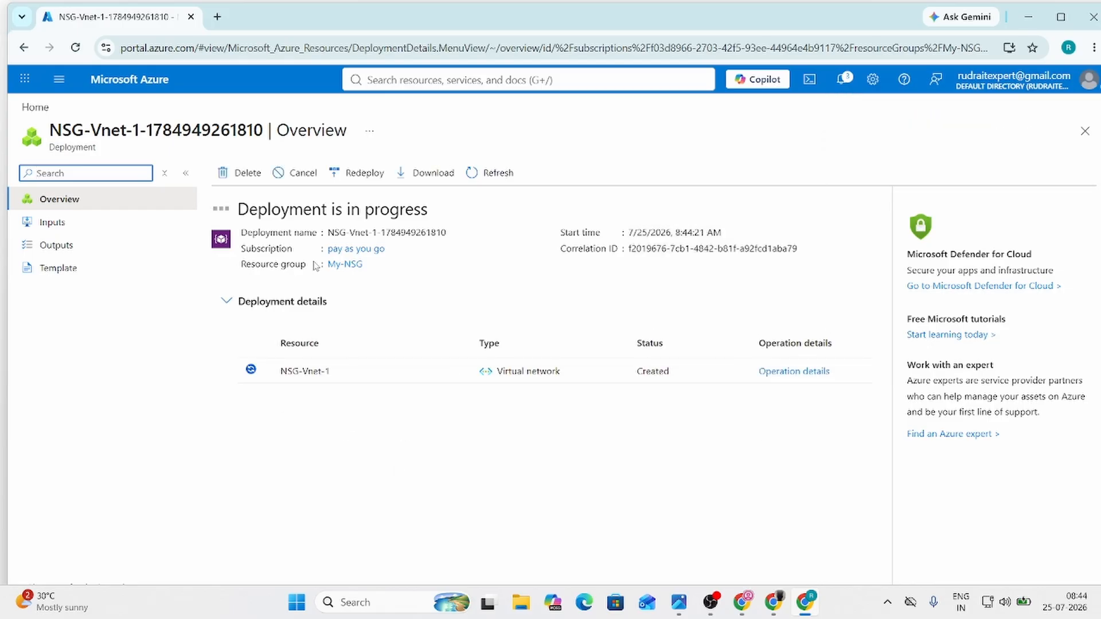
Go to the virtual machines list and start creating a single virtual machine.
click(143, 81)
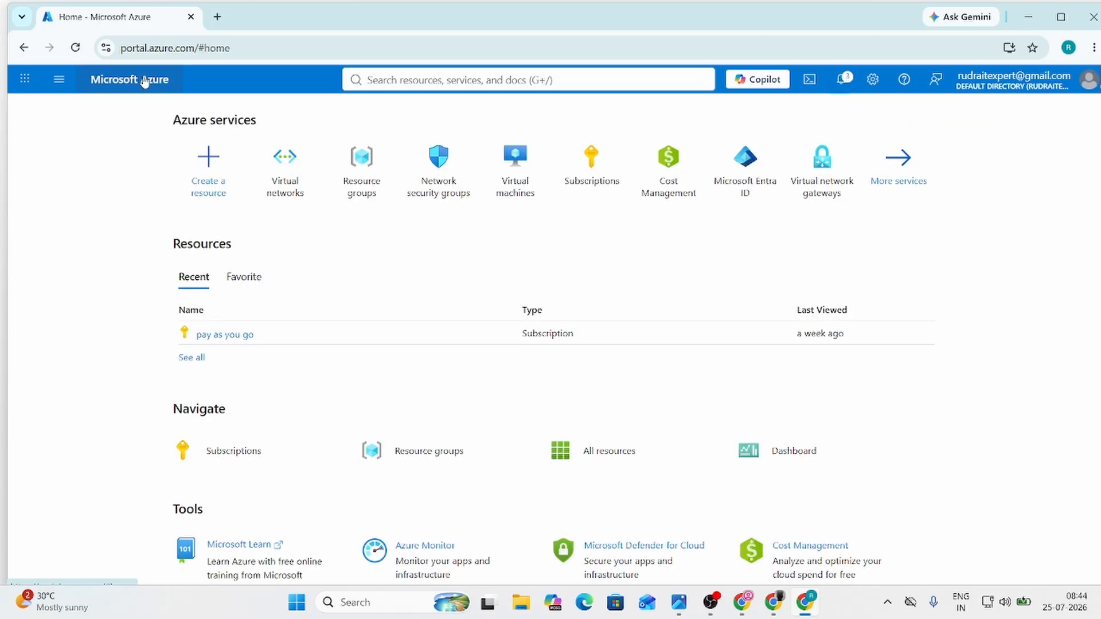
click(515, 167)
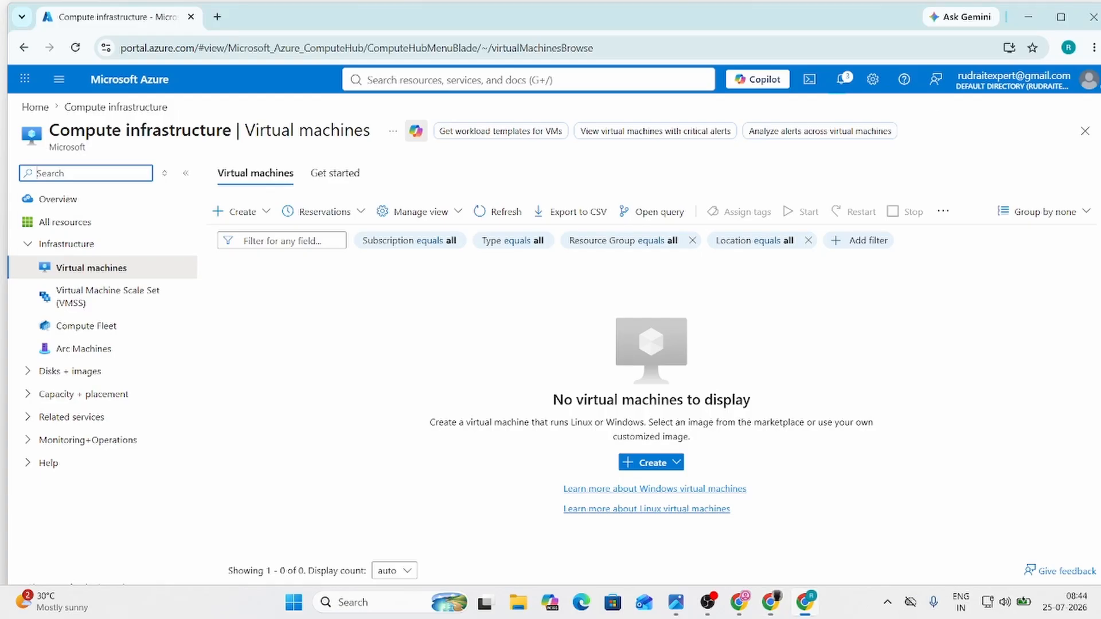
click(664, 463)
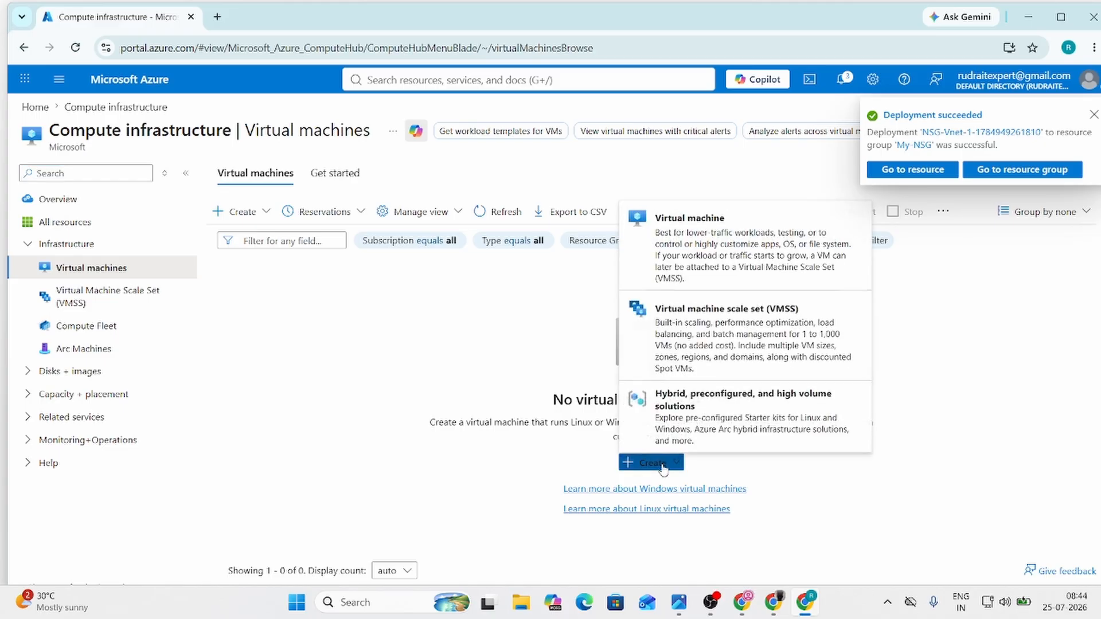
click(682, 264)
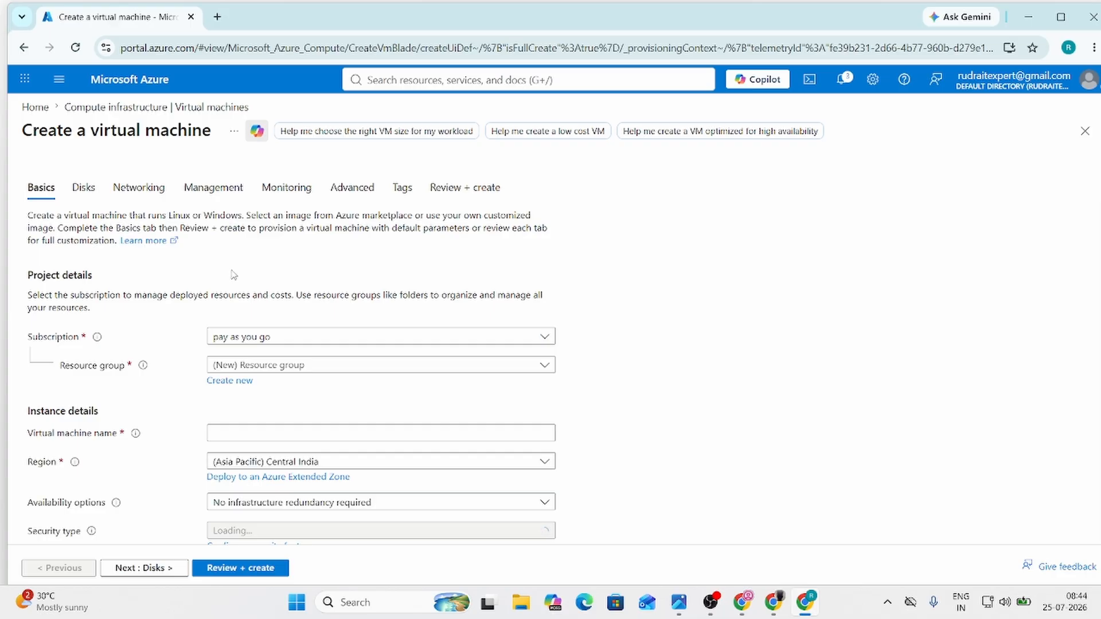
Assign the virtual machine to resource group My-NSG and name it VM-1.
click(334, 371)
click(261, 422)
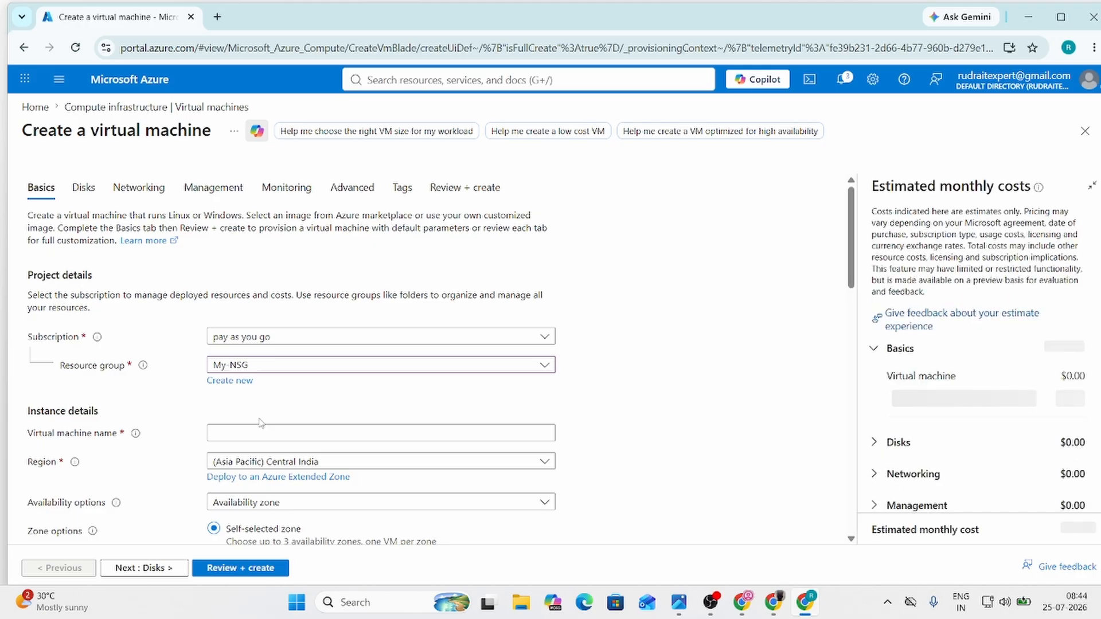
scroll(261, 423, down, 1)
click(246, 359)
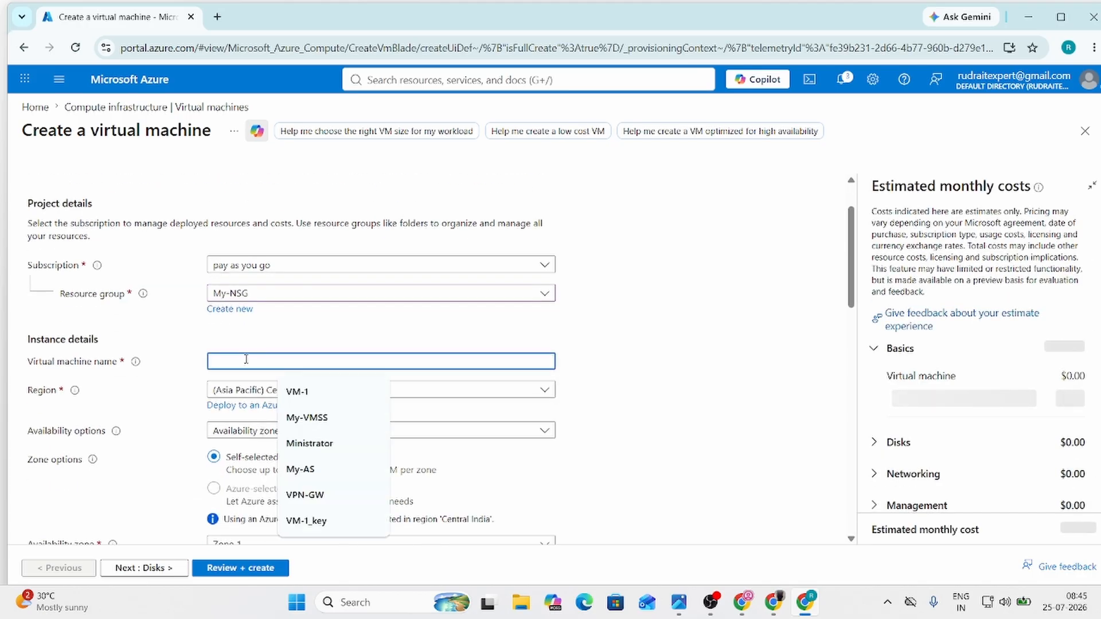
click(300, 392)
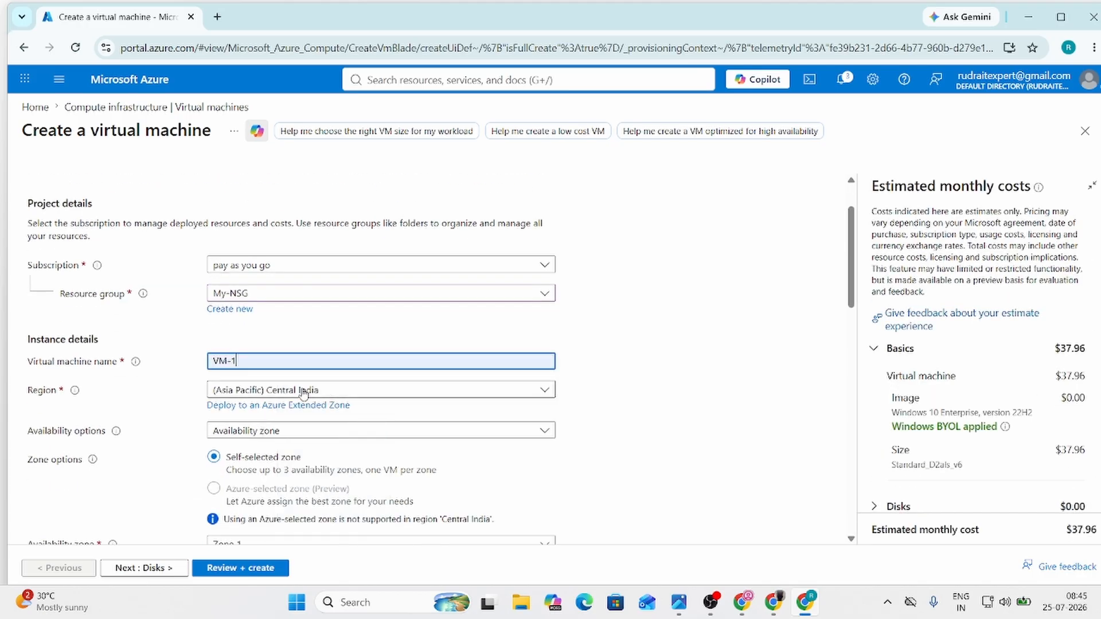
Set the availability option to No infrastructure redundancy required and the security type to Standard.
scroll(301, 392, down, 1)
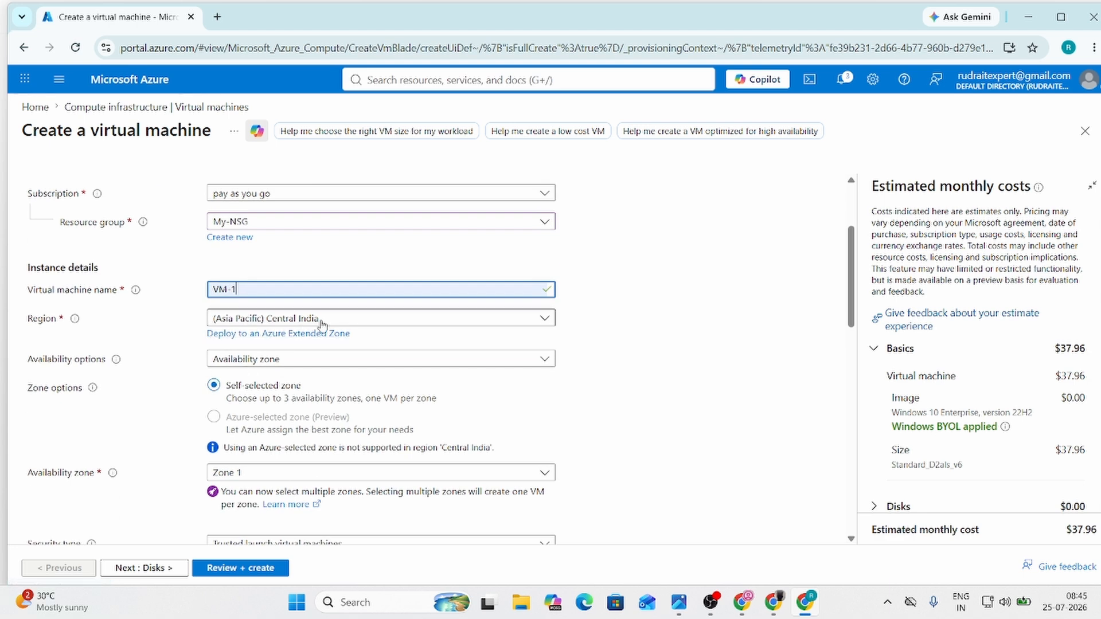
click(260, 359)
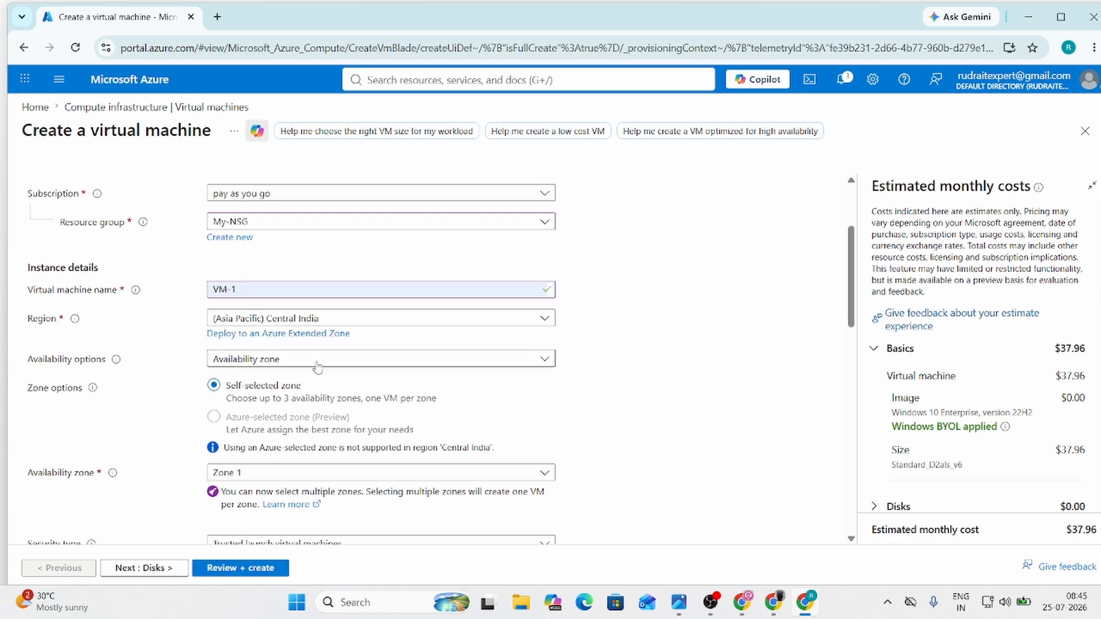
click(264, 378)
click(264, 385)
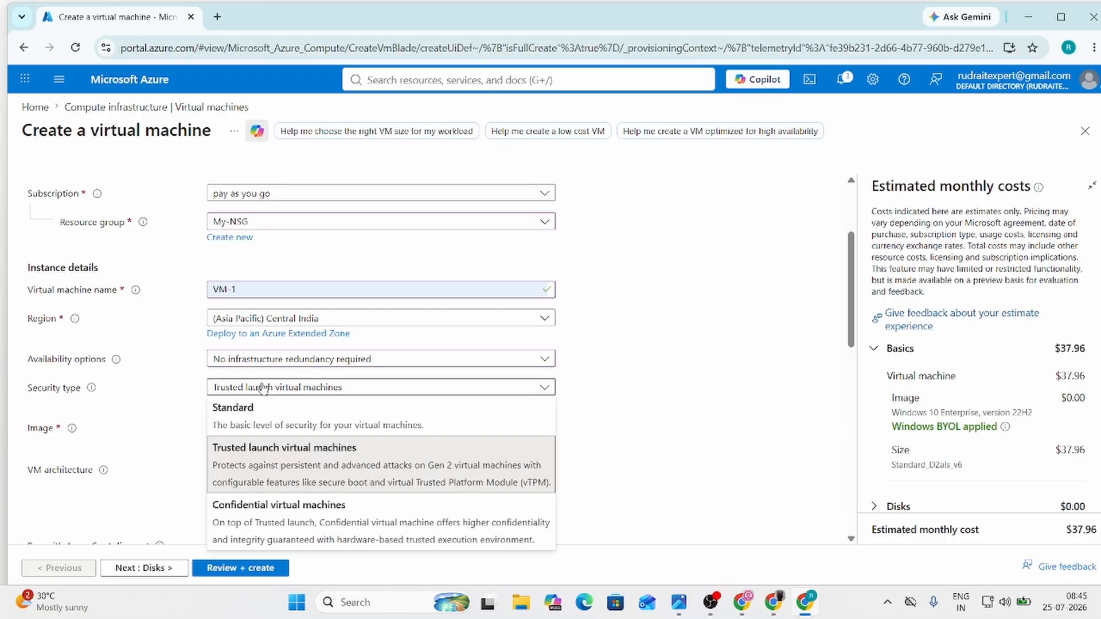
click(266, 419)
Keep the preset image and size, and set the administrator account's username to Administrator1.
scroll(269, 344, down, 2)
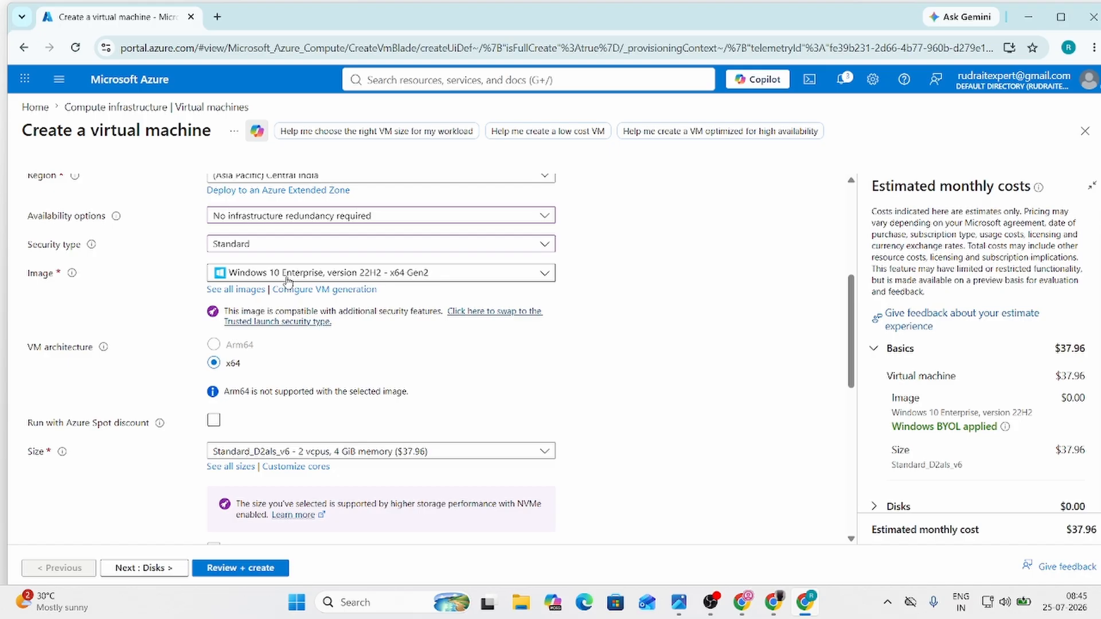
scroll(285, 279, down, 2)
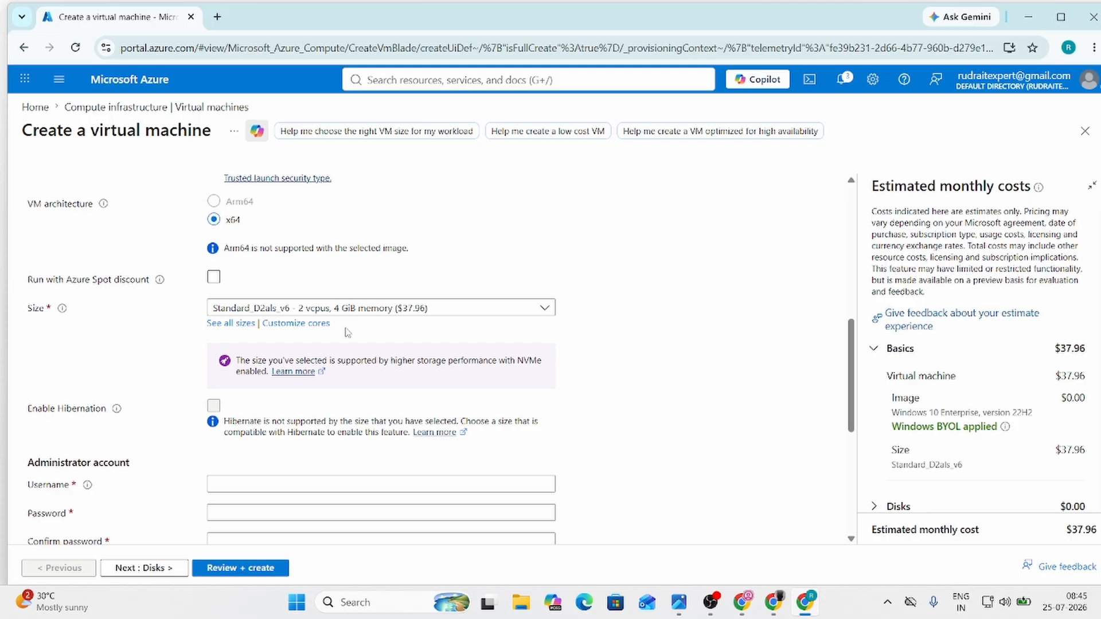
scroll(253, 361, down, 2)
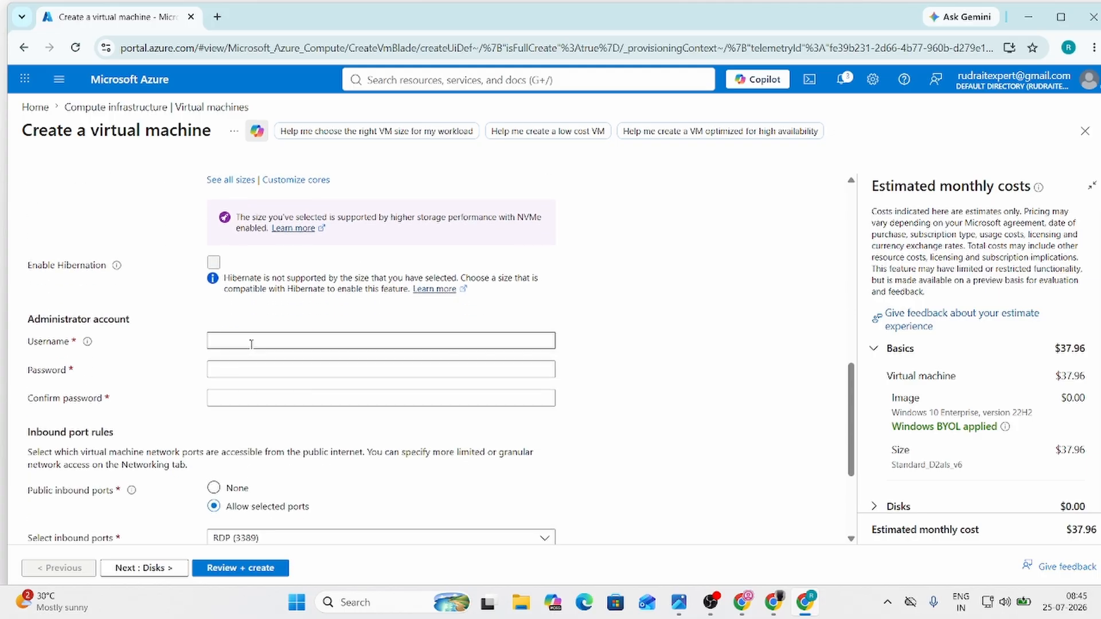
click(251, 344)
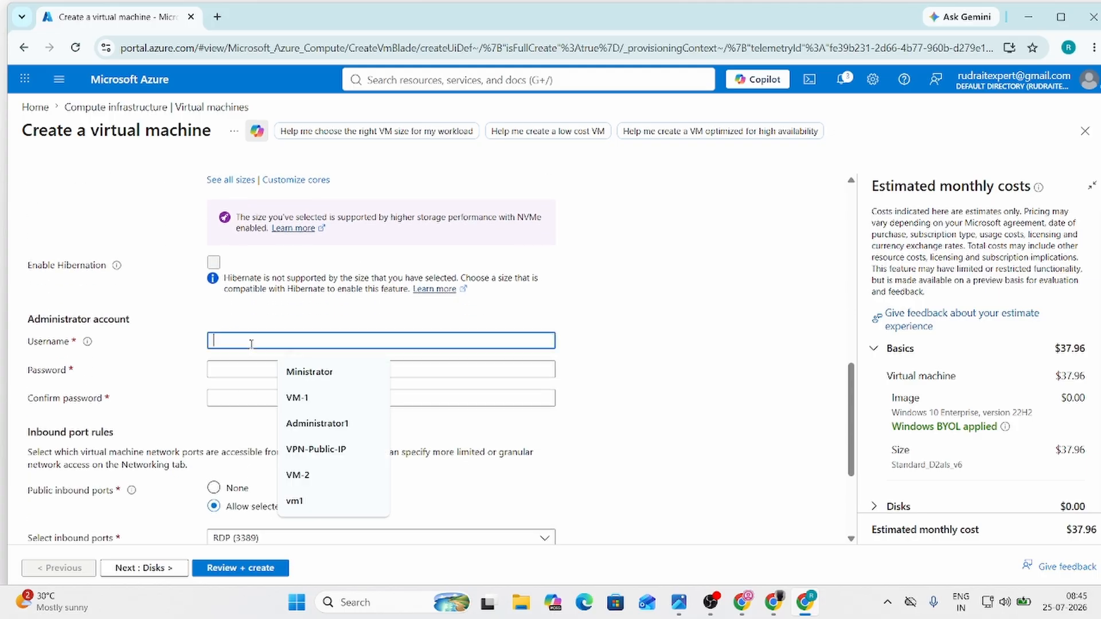
click(317, 424)
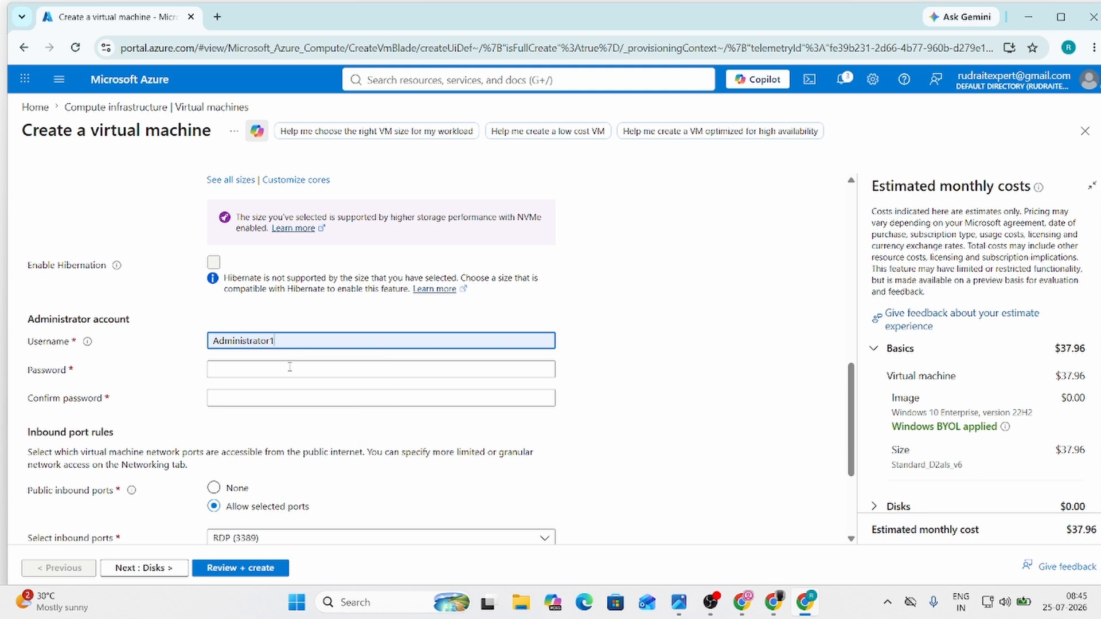
Enter the administrator account's password and repeat it in the confirmation field.
click(289, 367)
text(P)
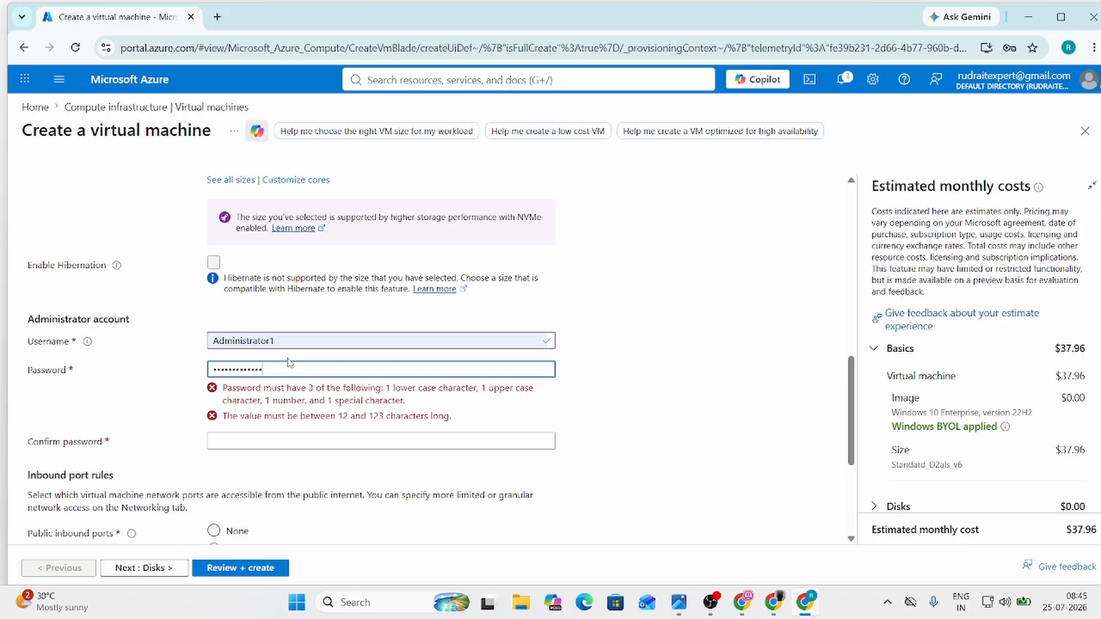
click(310, 402)
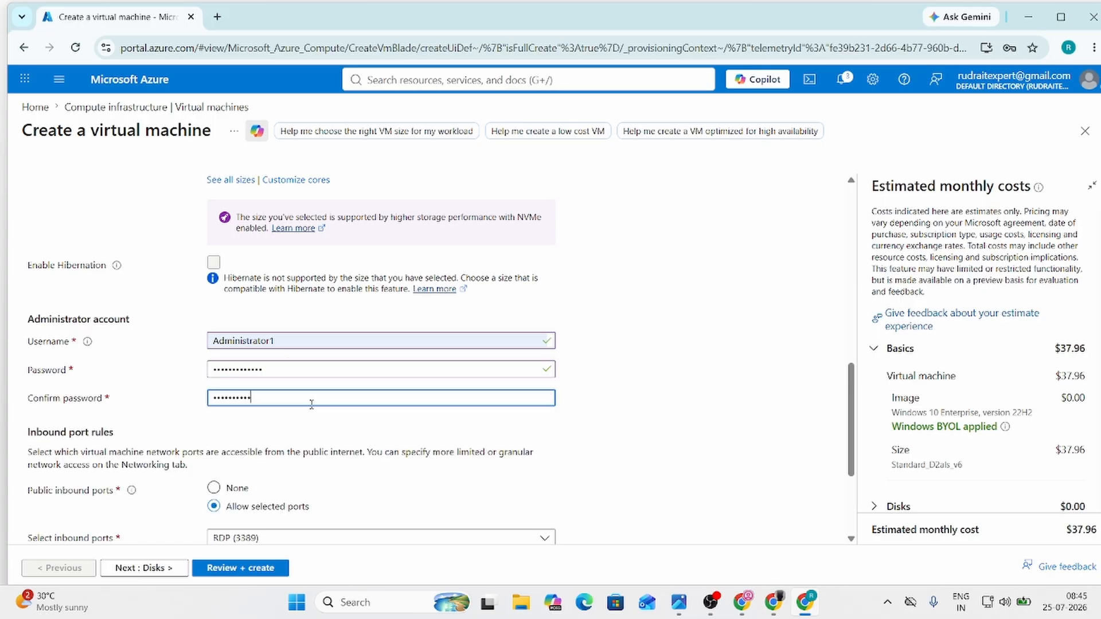
Set the public inbound ports to None and confirm having an eligible Windows 10/11 license with multi-tenant hosting rights.
scroll(311, 405, down, 3)
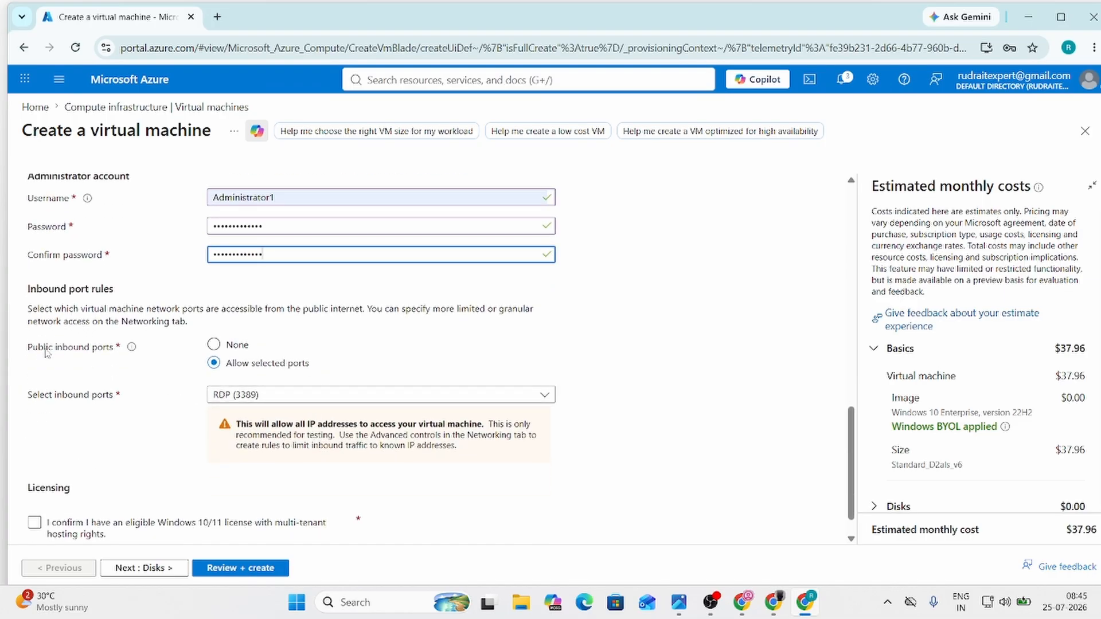
click(224, 350)
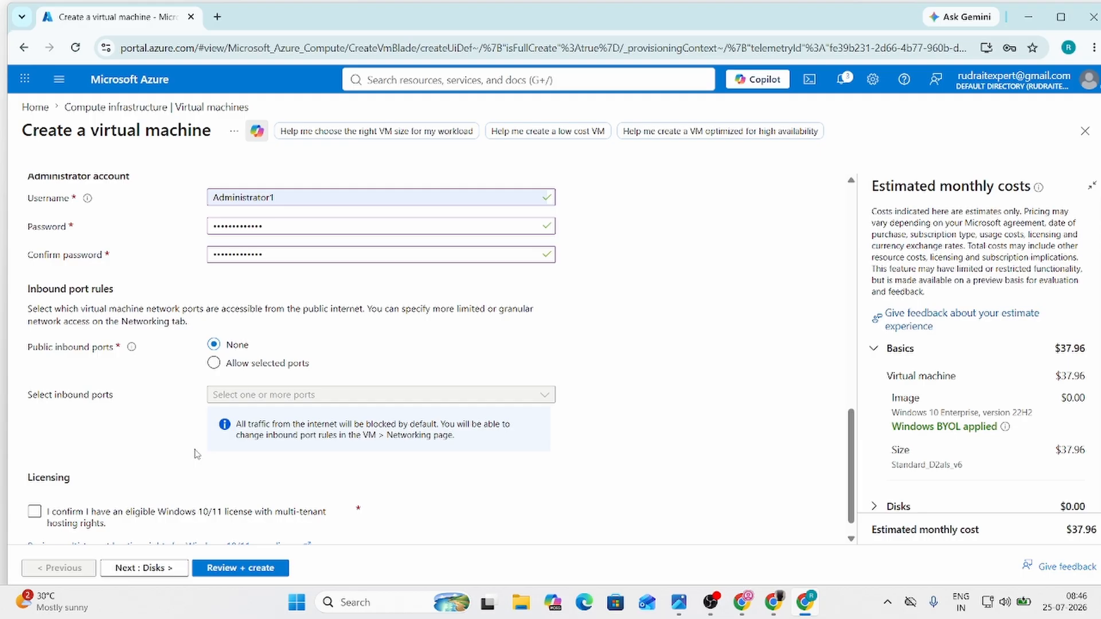
click(34, 512)
scroll(69, 539, down, 1)
Keep the preset disk options and set the NIC network security group to None in the networking settings.
click(153, 567)
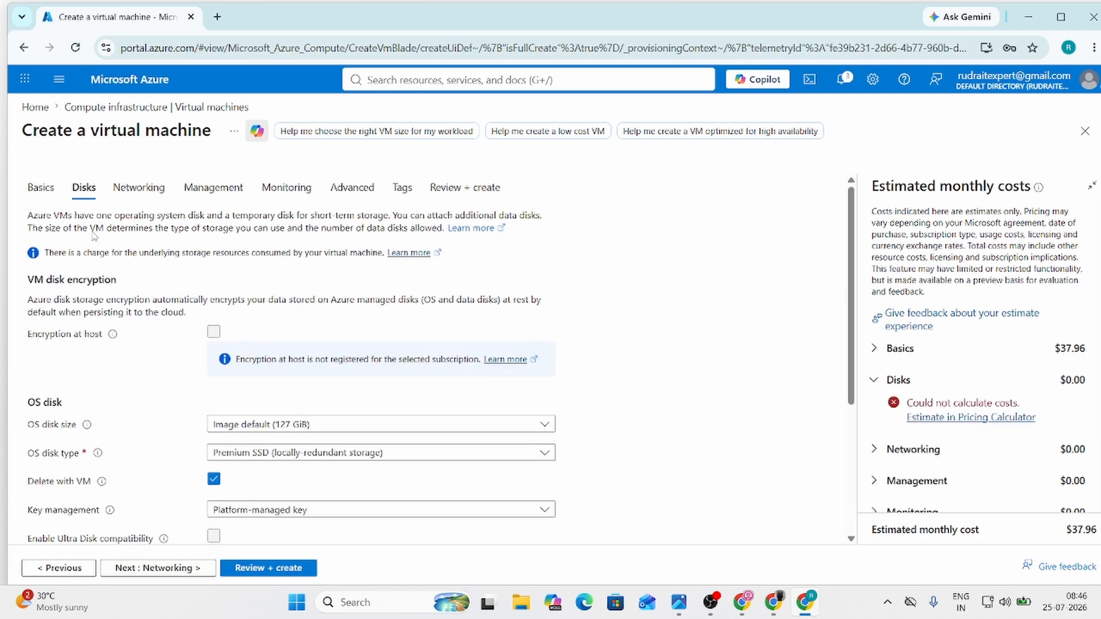
click(133, 568)
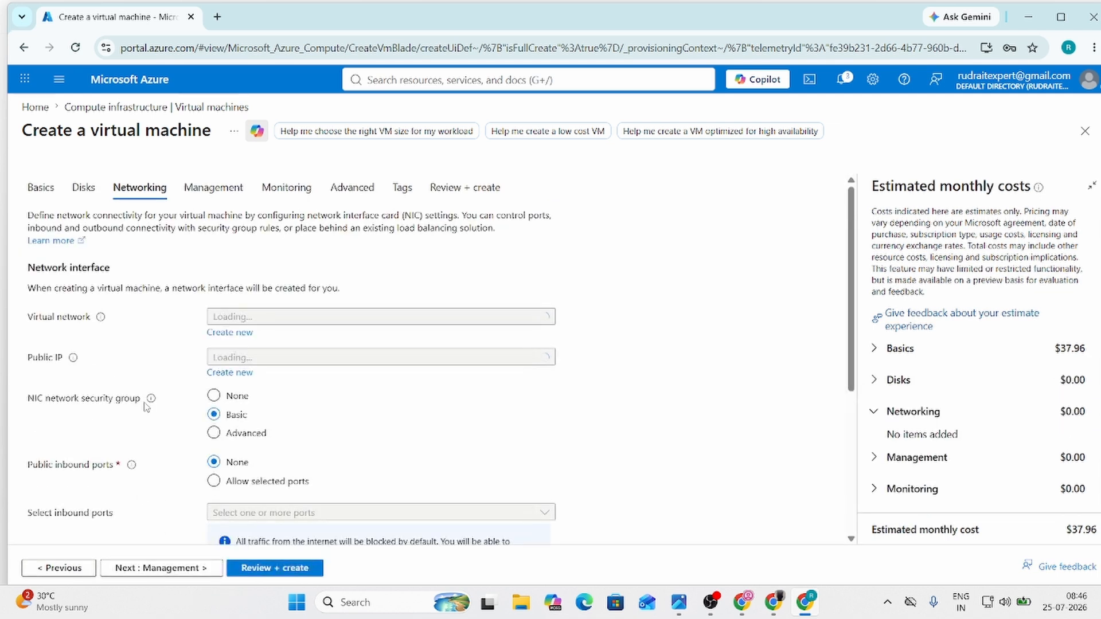
mouse_move(151, 398)
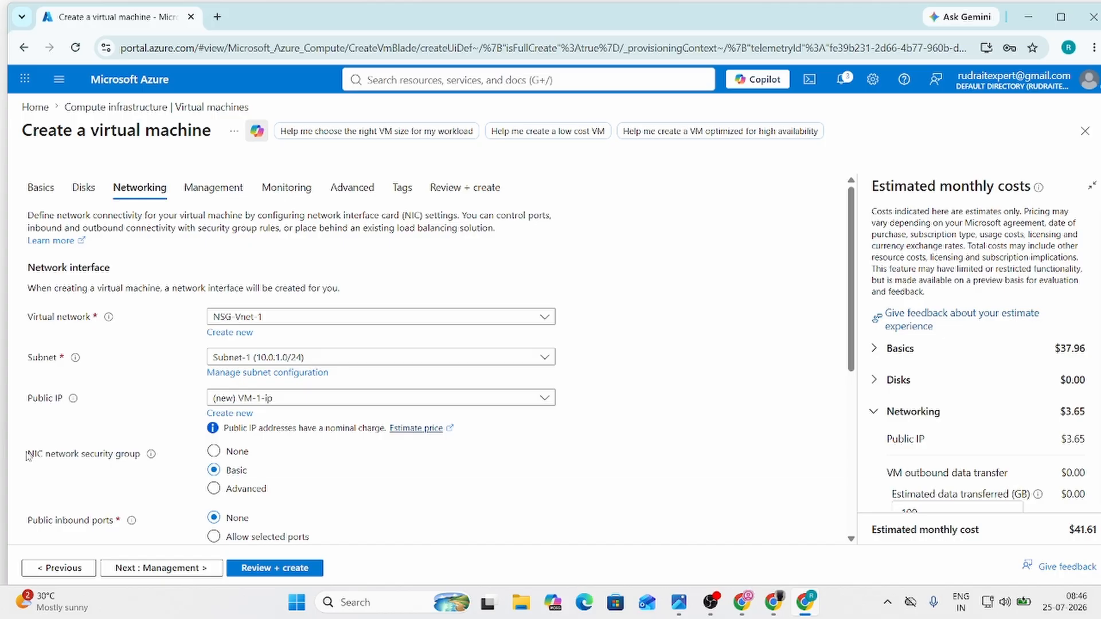
drag(27, 455, 142, 464)
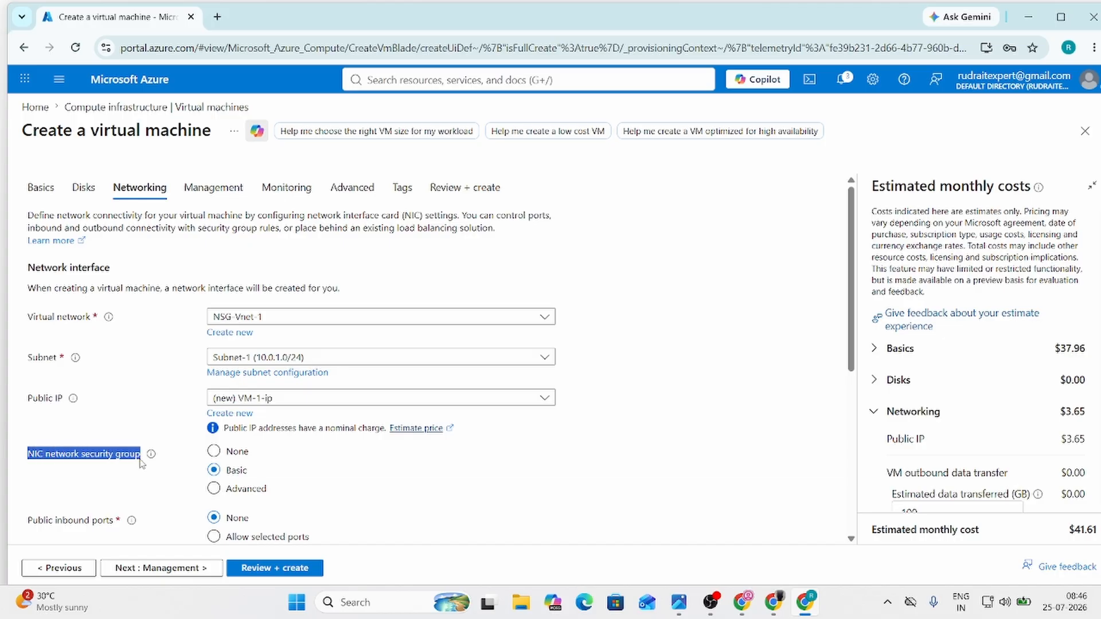
click(214, 451)
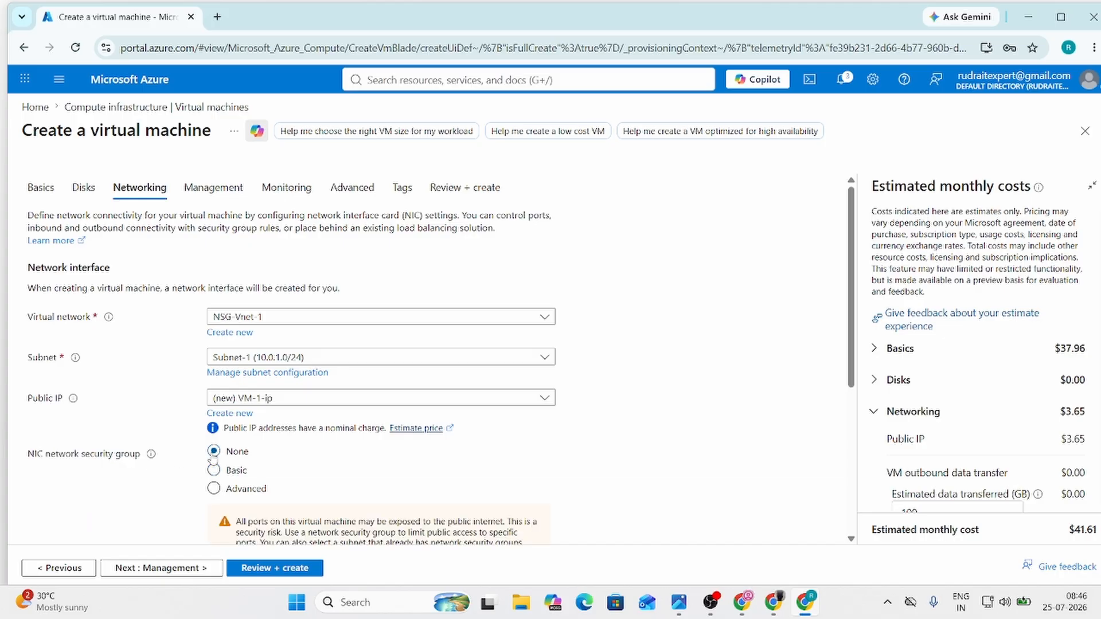
Review the configuration of VM-1 and create the virtual machine.
scroll(310, 472, down, 3)
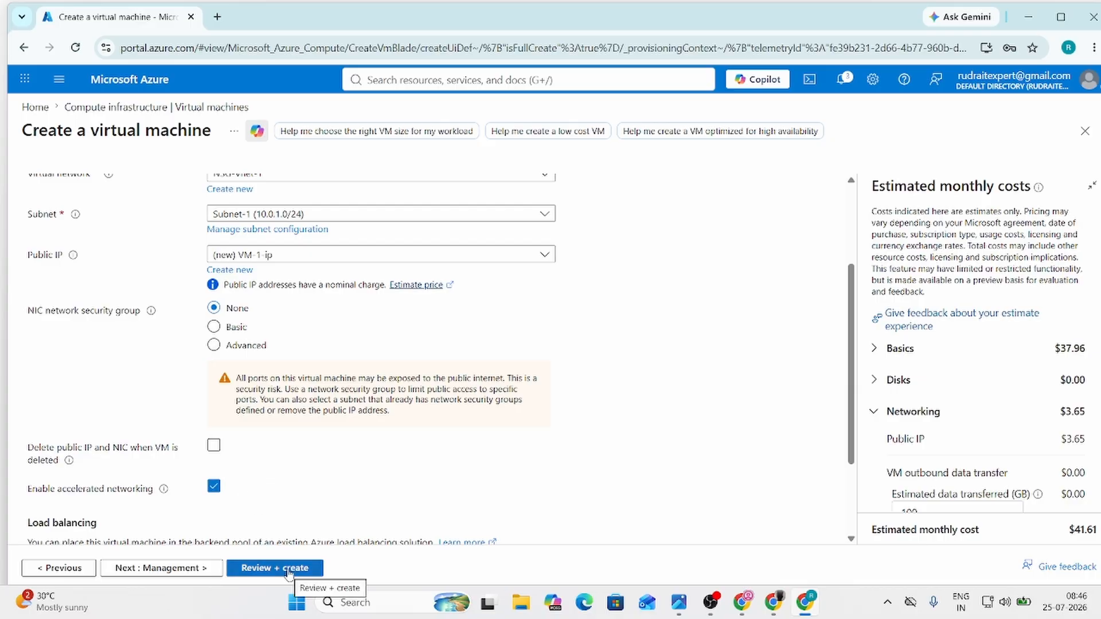
click(288, 570)
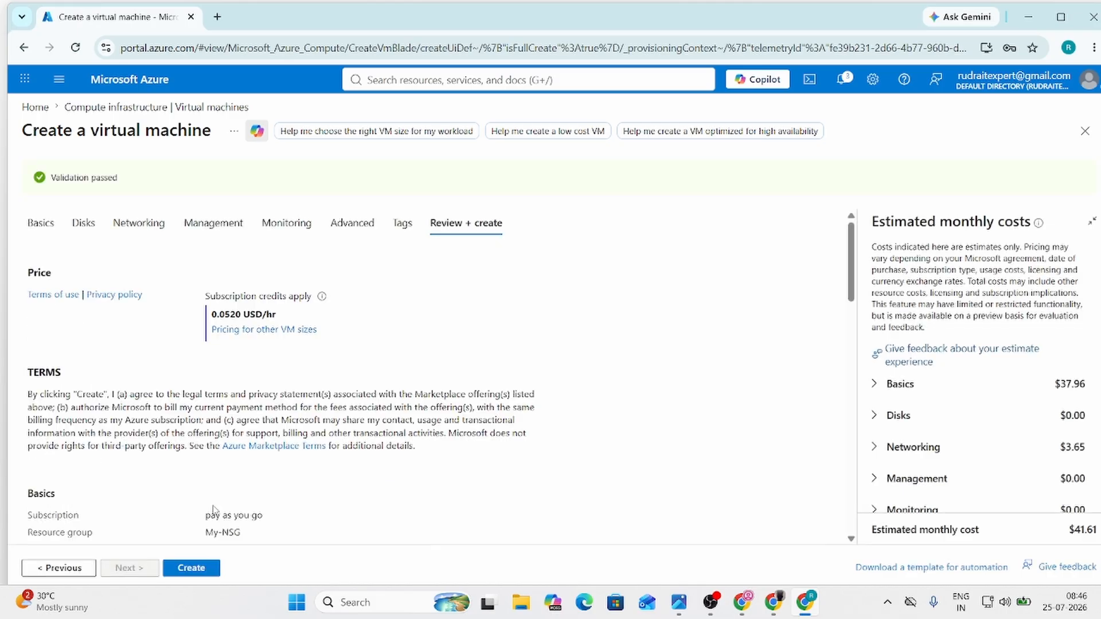
click(191, 568)
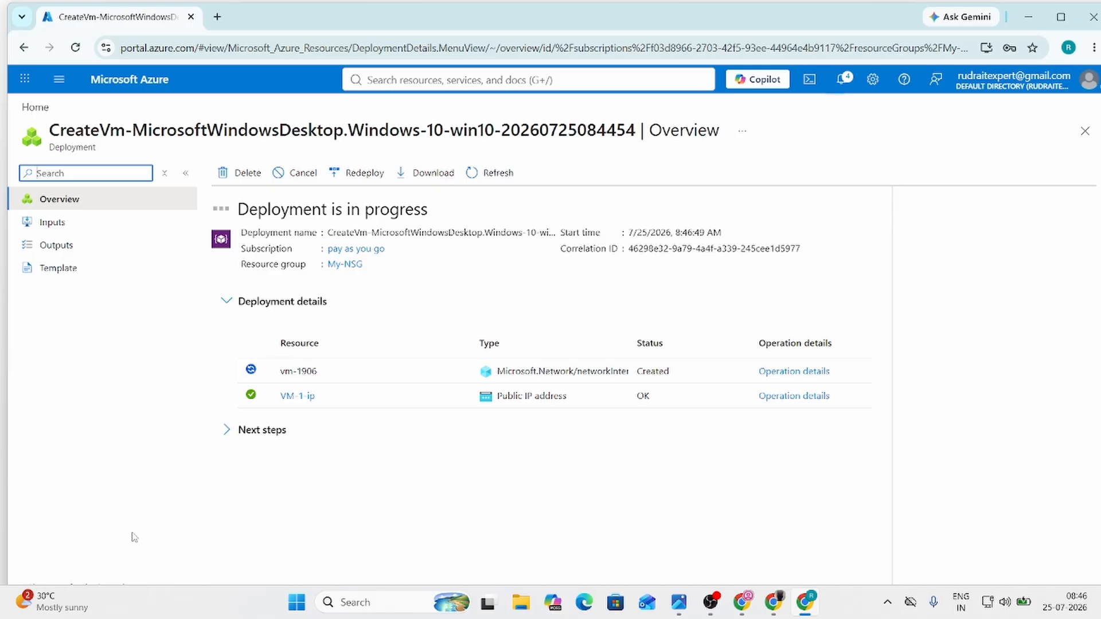
Return to the virtual machines list, check the deployment notifications and refresh the list to check on VM-1.
click(156, 84)
click(290, 196)
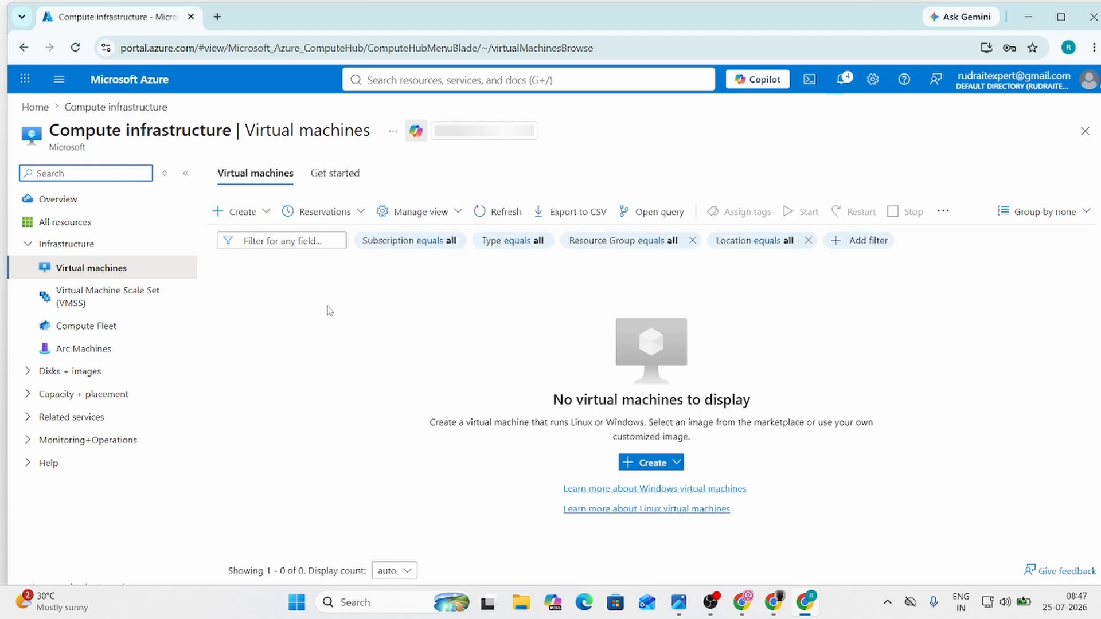
click(490, 212)
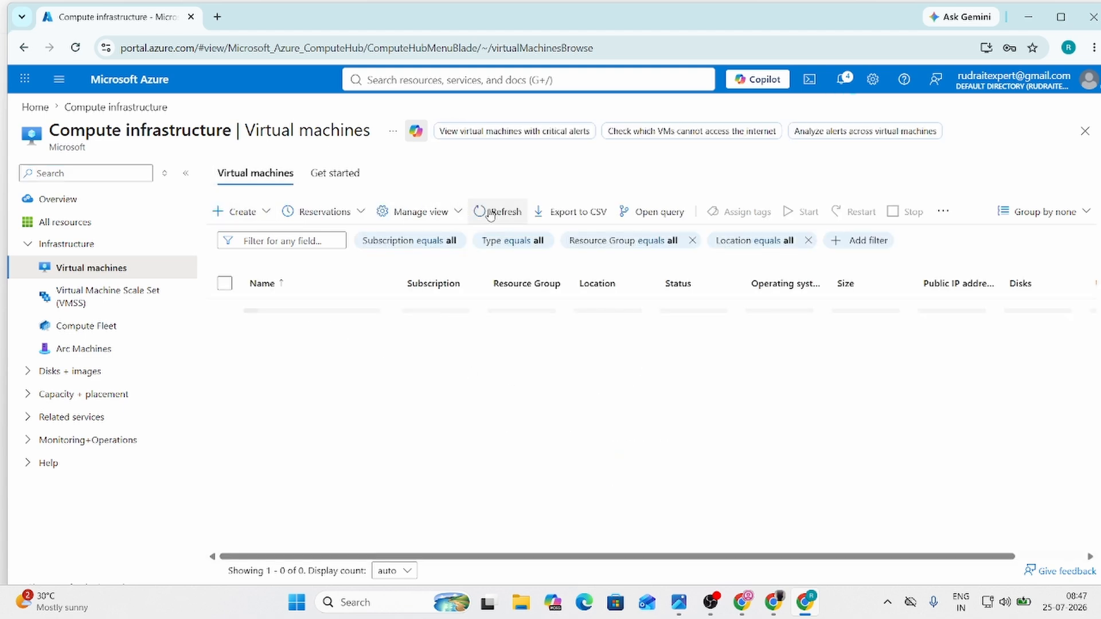
click(490, 212)
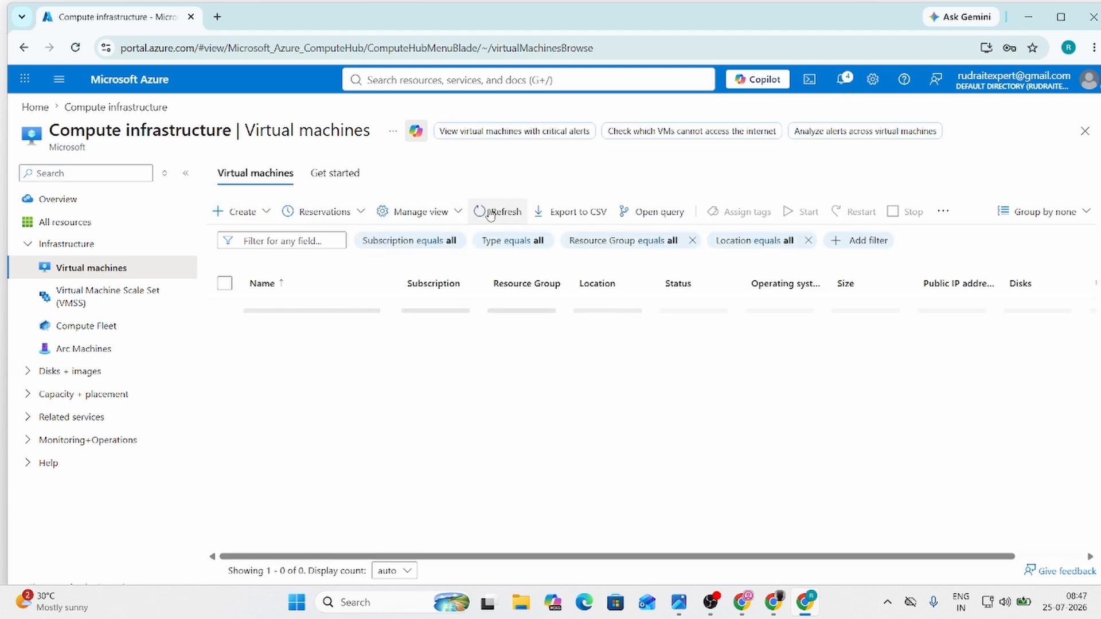
click(845, 79)
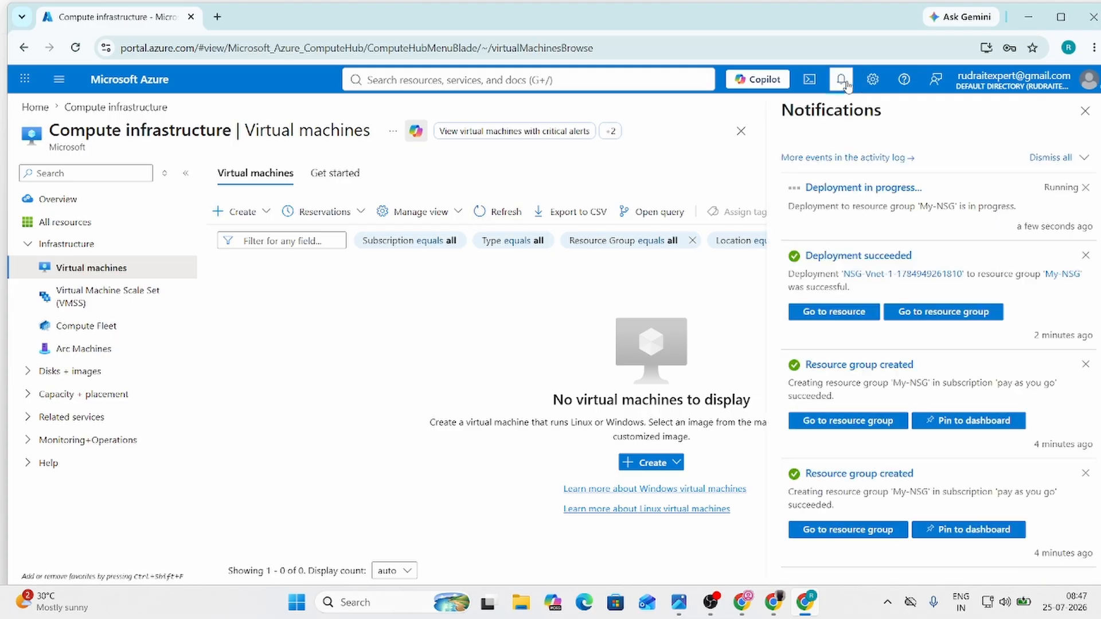
click(1085, 111)
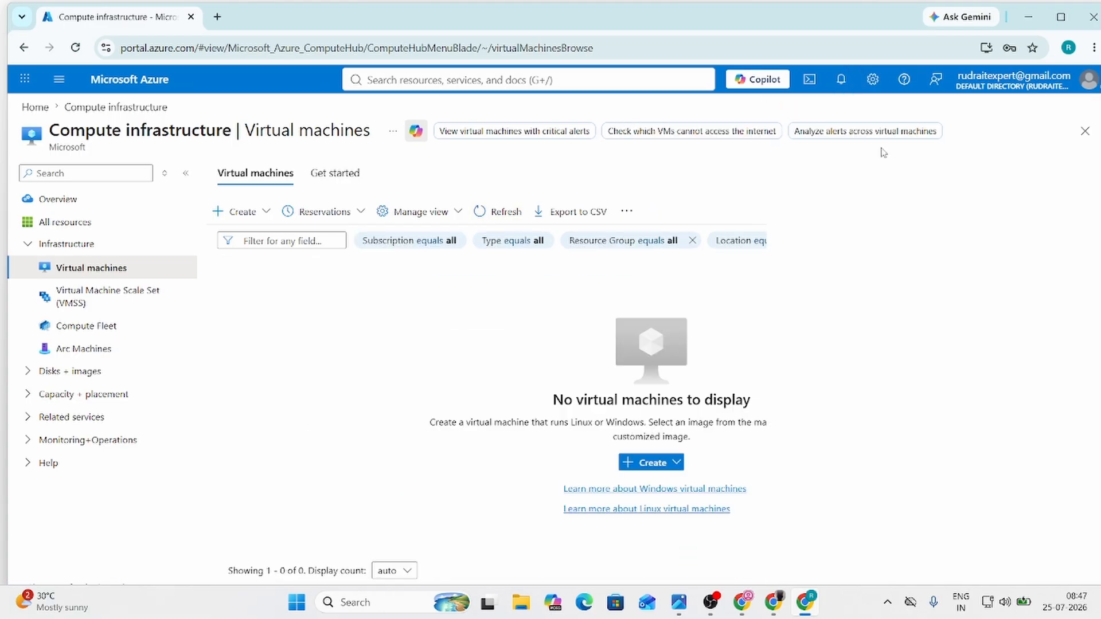
click(510, 212)
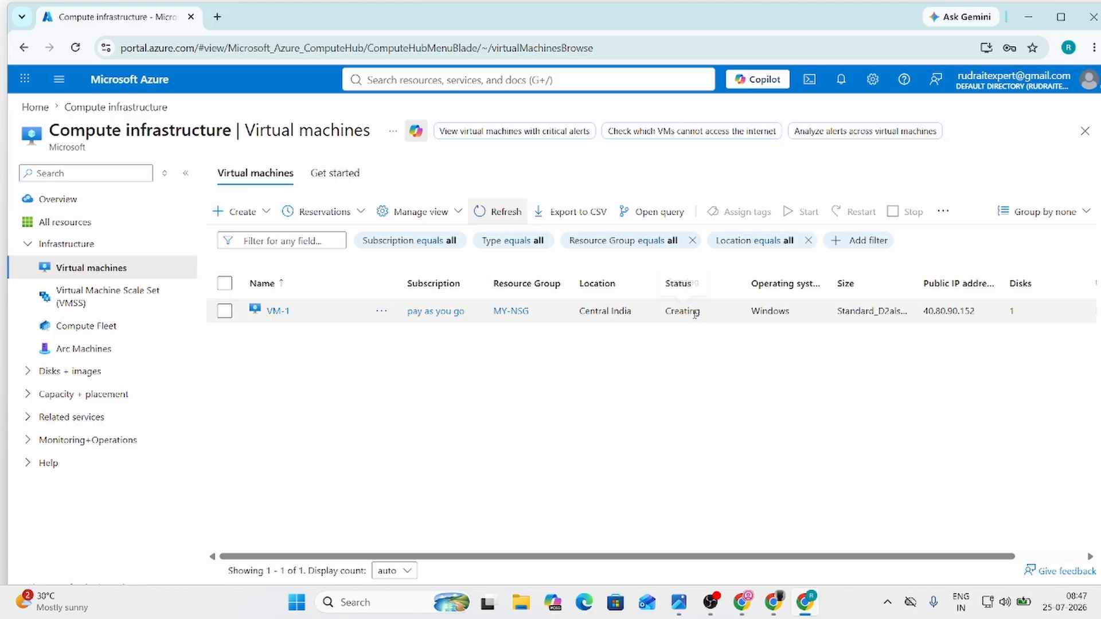
Start creating another virtual machine in resource group My-NSG and name it Linux-1.
click(236, 212)
click(282, 291)
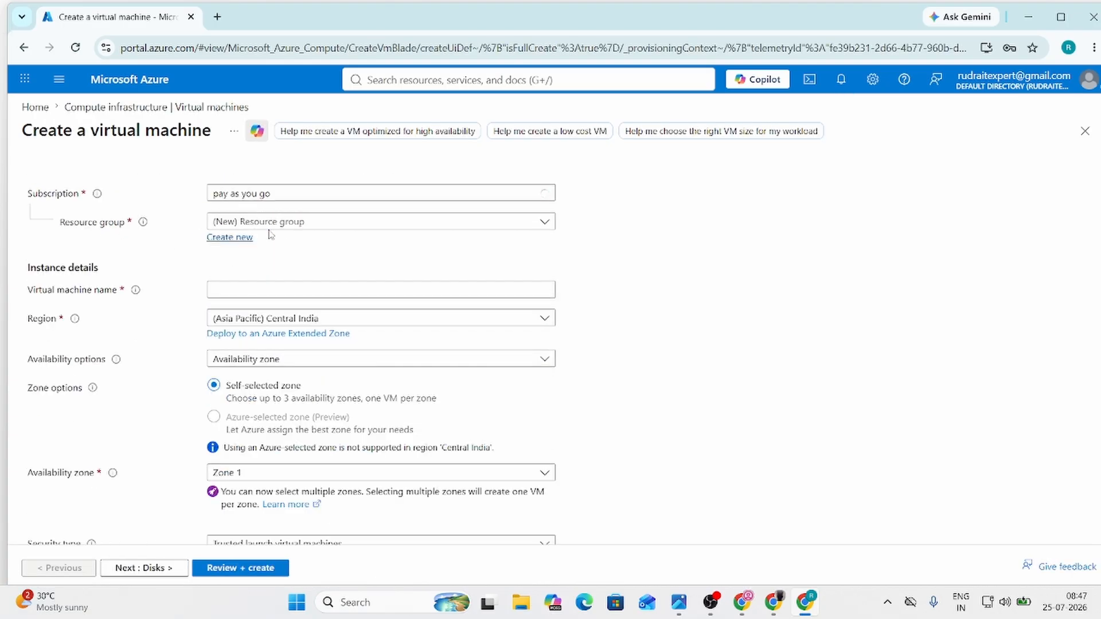
click(284, 222)
click(254, 271)
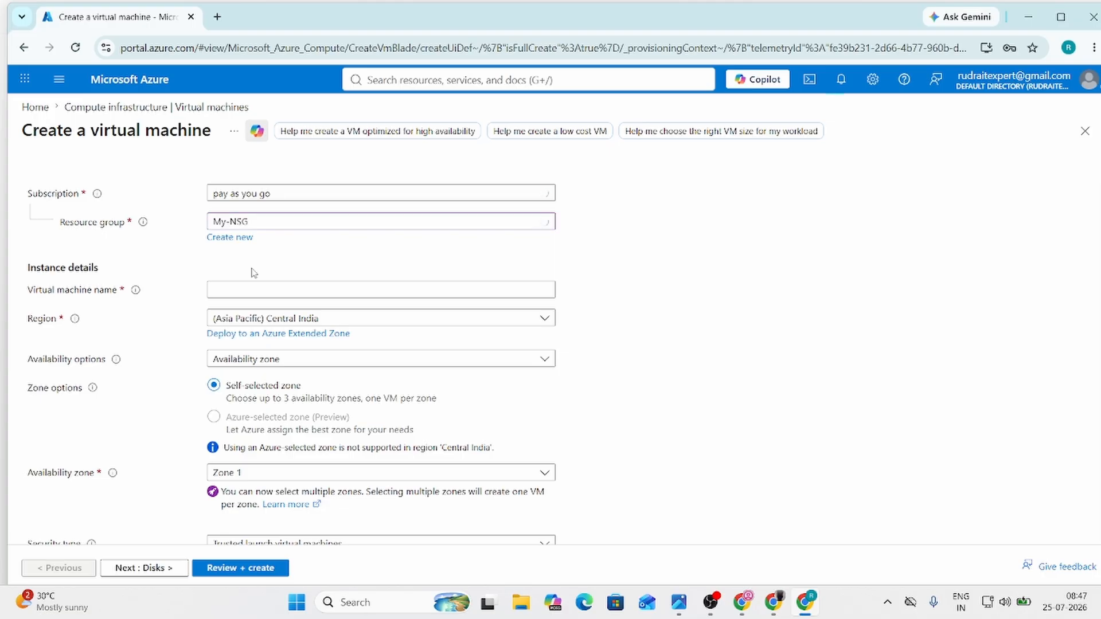
click(263, 292)
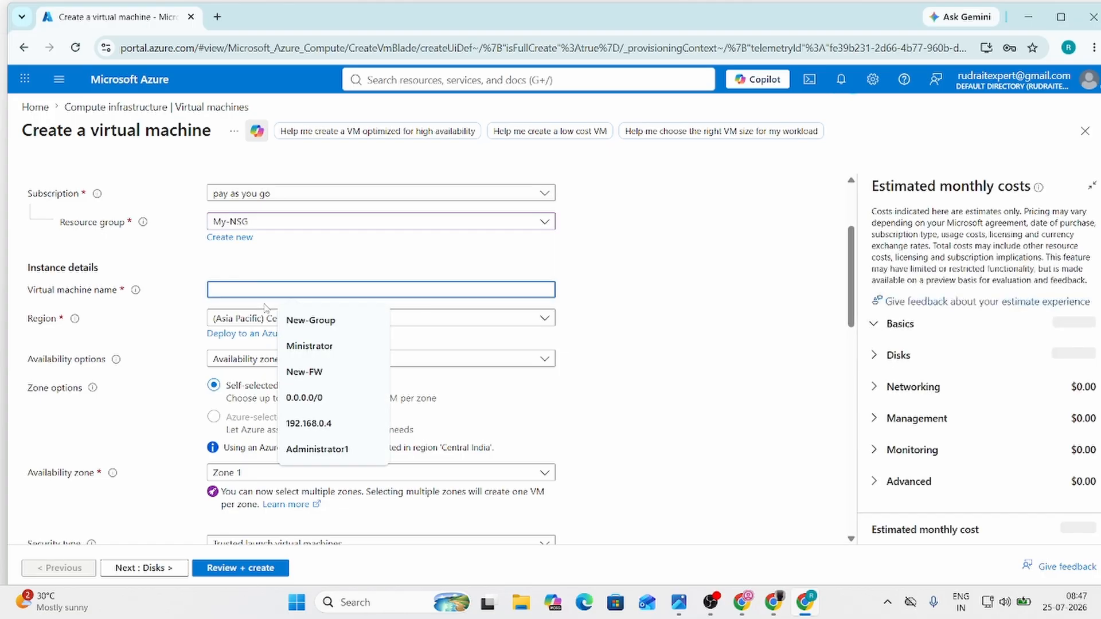
text(Linux)
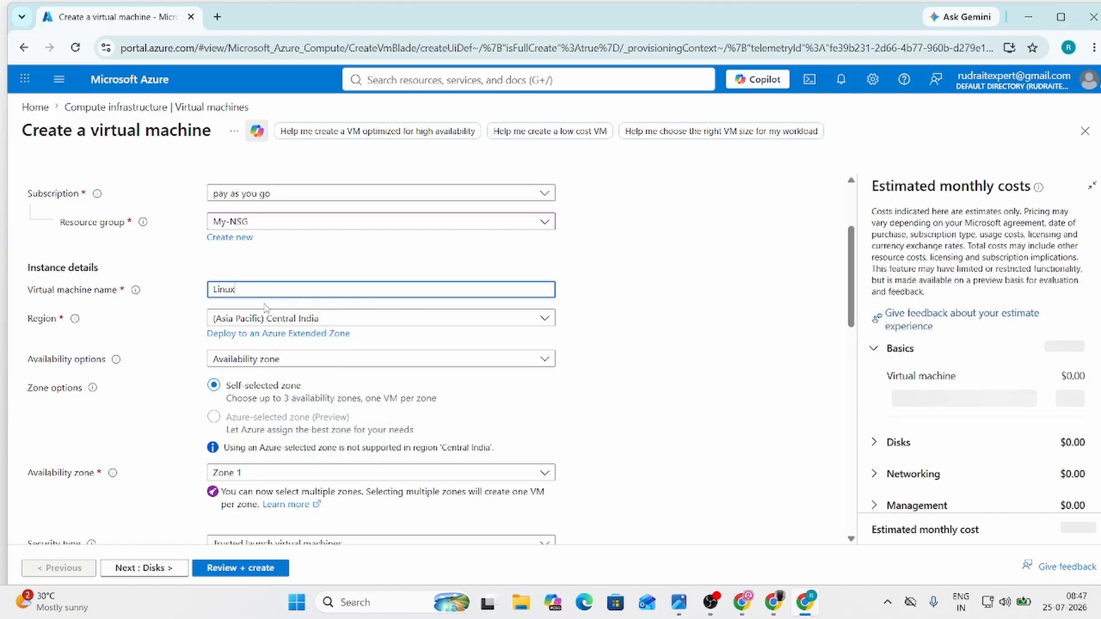
text(-1)
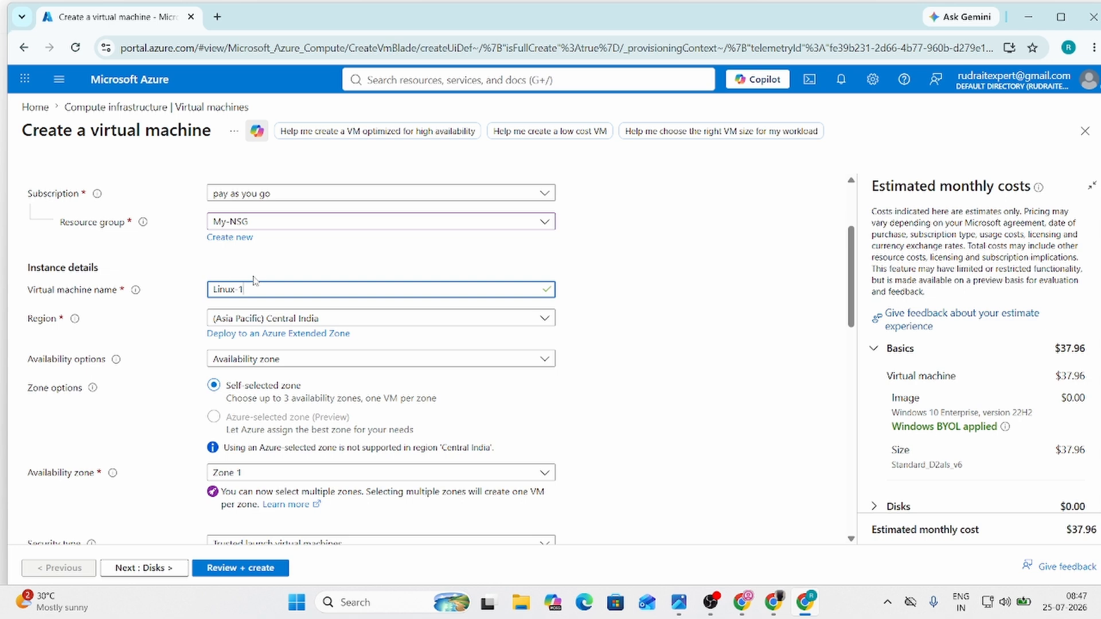
Set Linux-1's availability option to No infrastructure redundancy required and its security type to Standard.
click(272, 360)
click(276, 380)
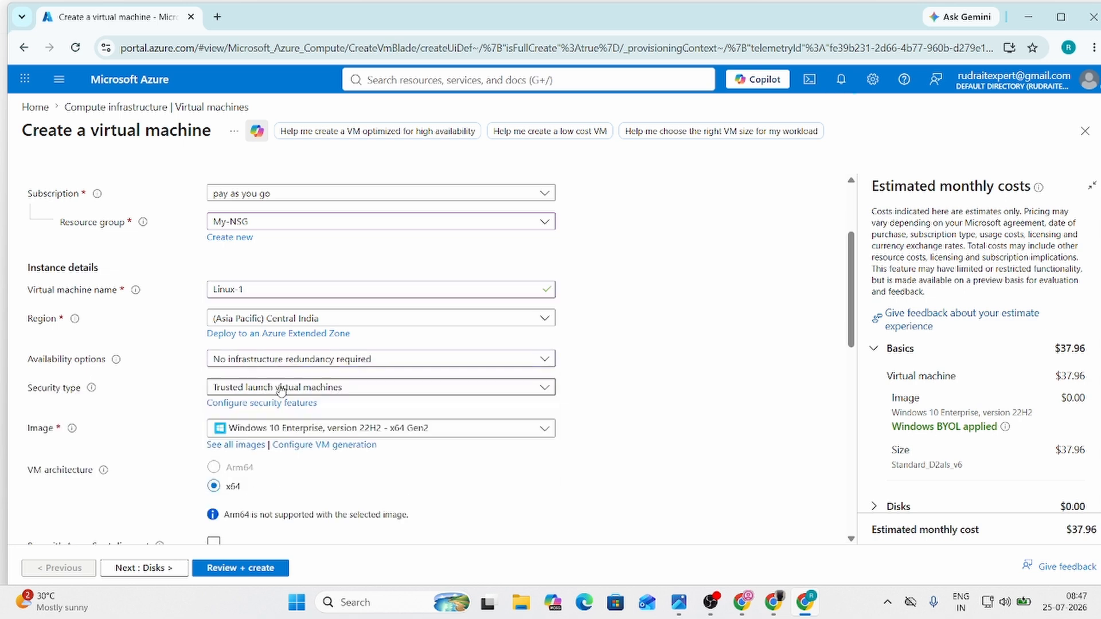
click(280, 389)
click(269, 408)
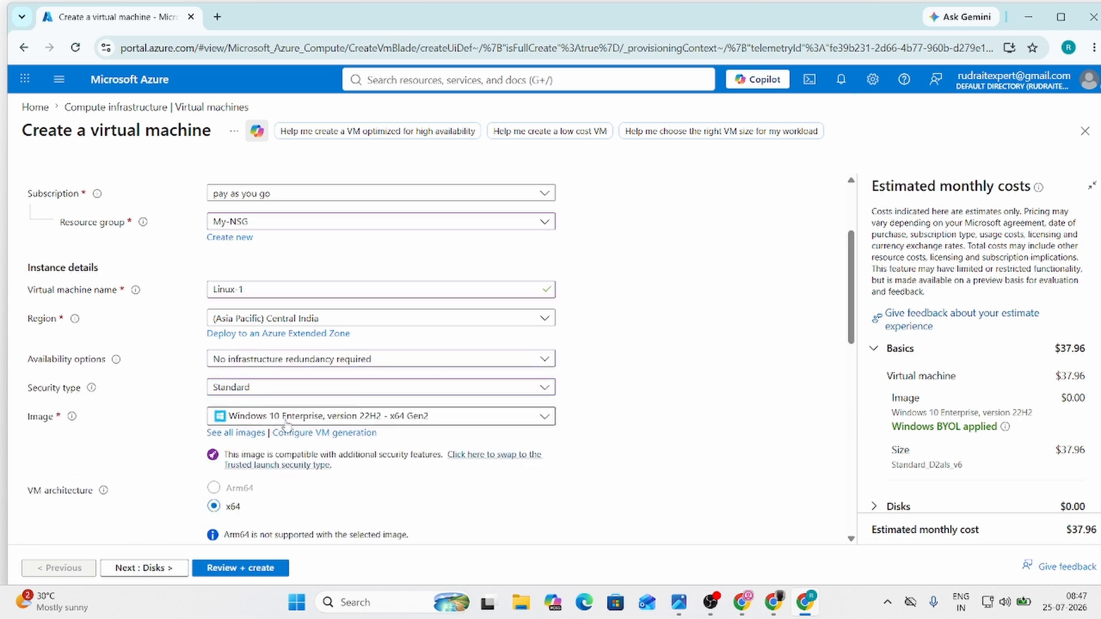
Choose Red Hat Enterprise Linux 9.4 (LVM) - x64 Gen2 as the image for Linux-1.
click(286, 421)
scroll(281, 313, down, 1)
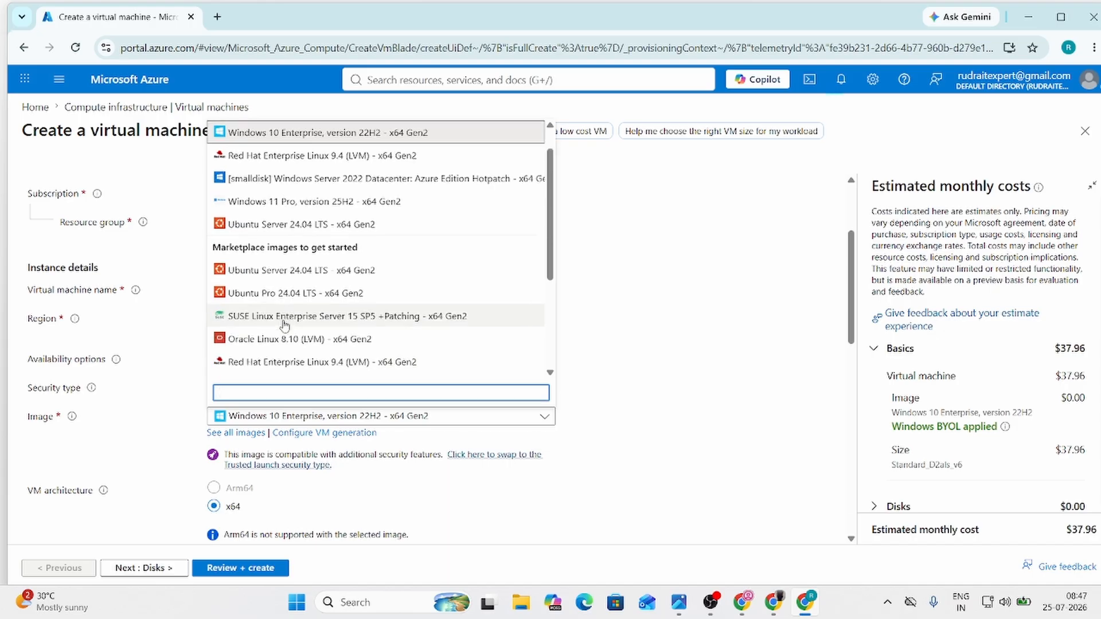
scroll(281, 310, up, 1)
click(277, 177)
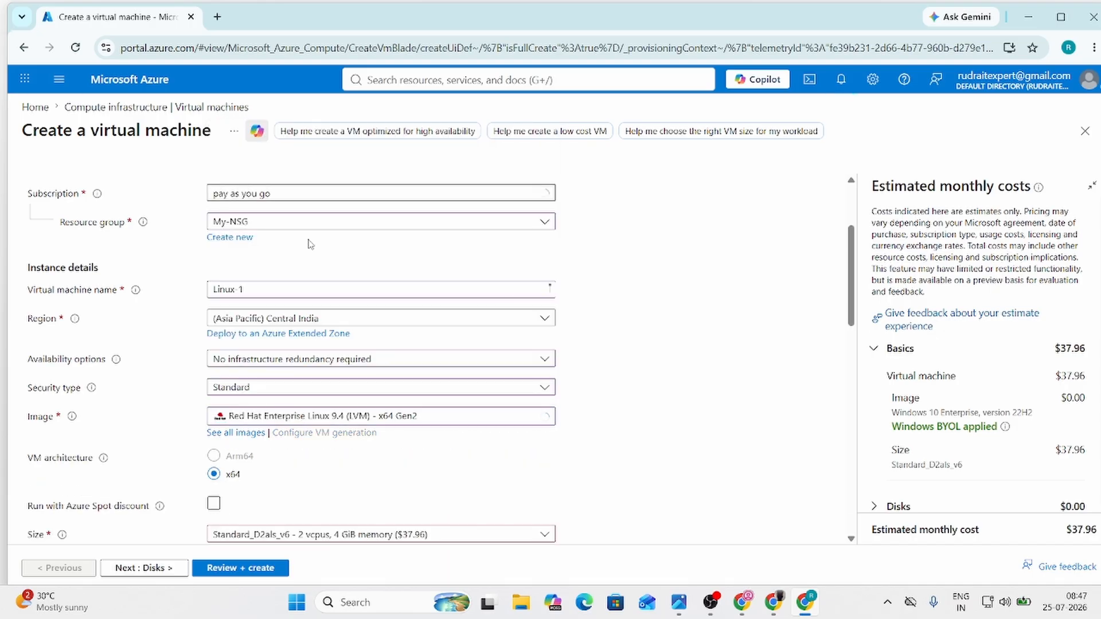
Switch the administrator account's authentication type to Password and set its username to Ministratr.
scroll(303, 370, down, 5)
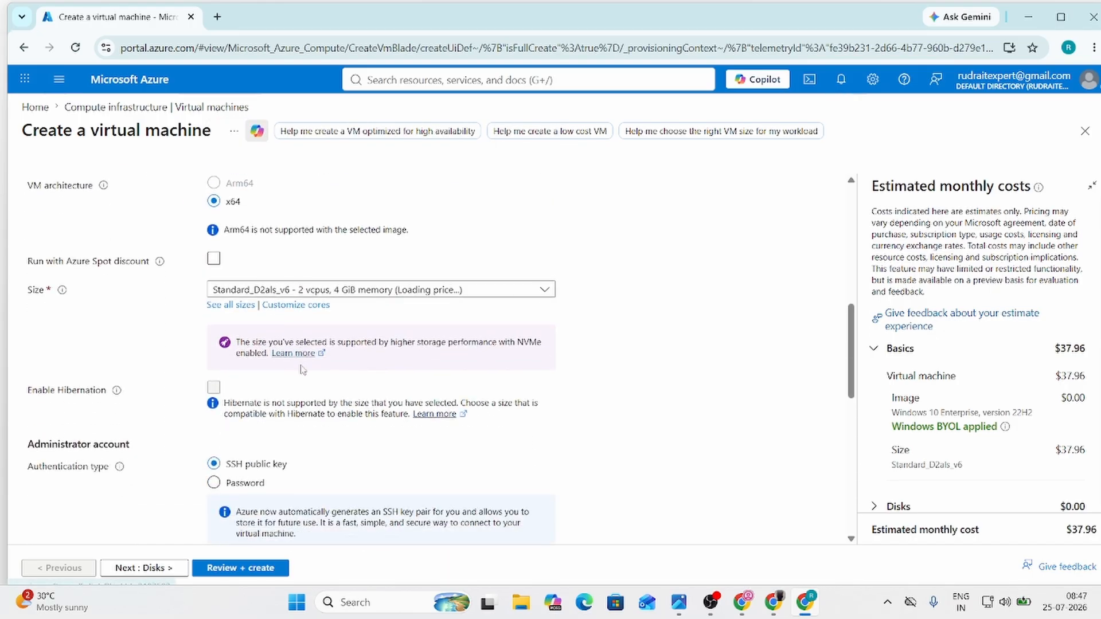
scroll(302, 370, down, 3)
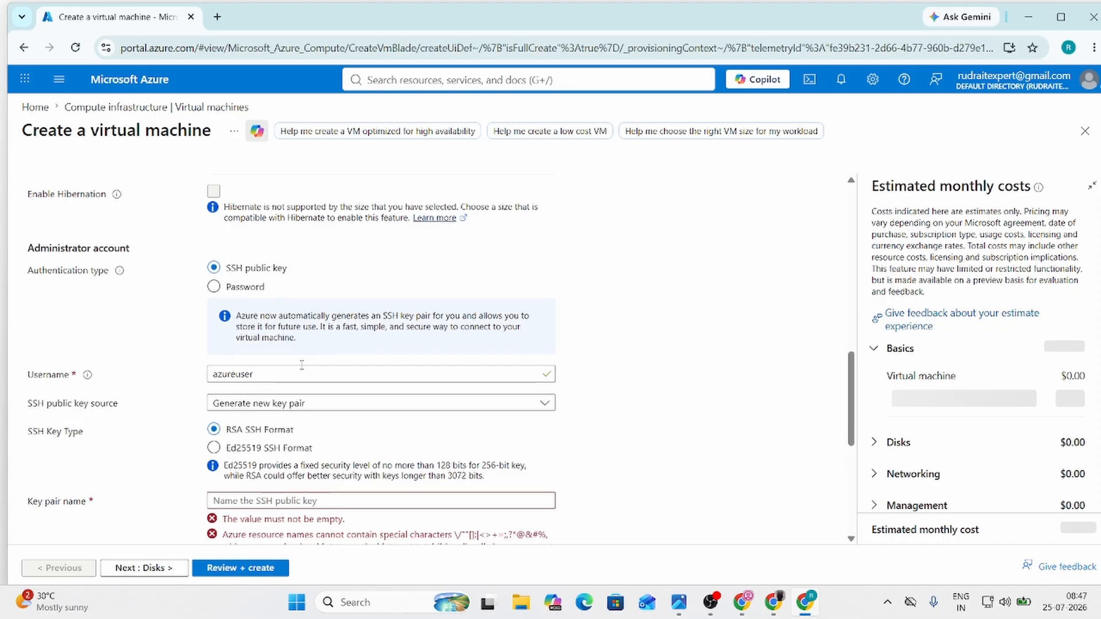
click(238, 288)
click(254, 373)
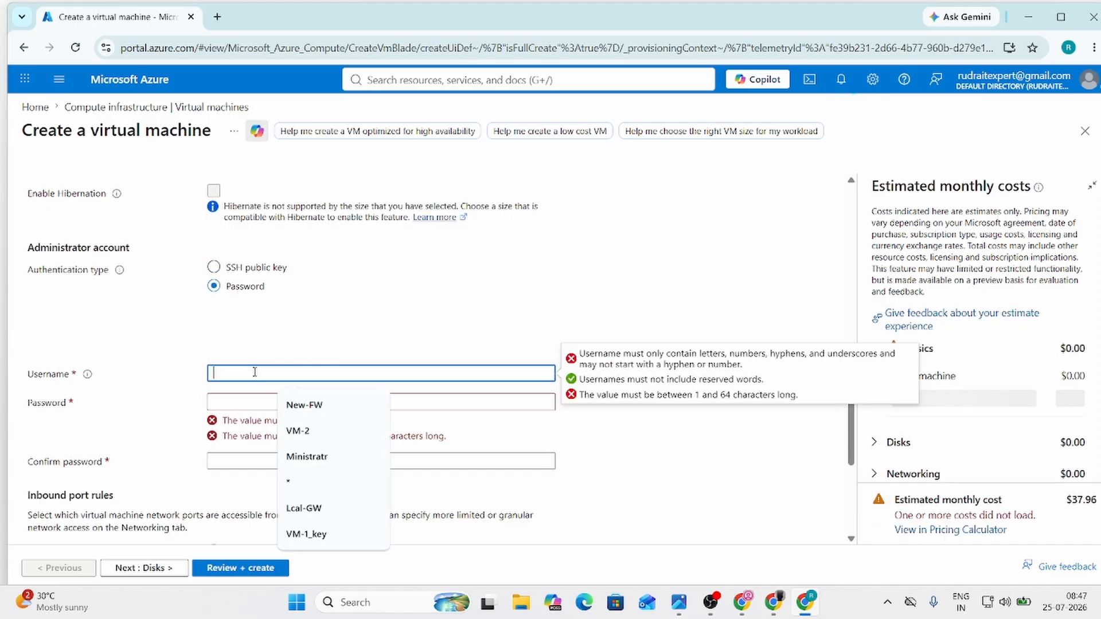
click(316, 457)
Enter and confirm the administrator account's password for Linux-1, and set the public inbound ports to None.
click(250, 396)
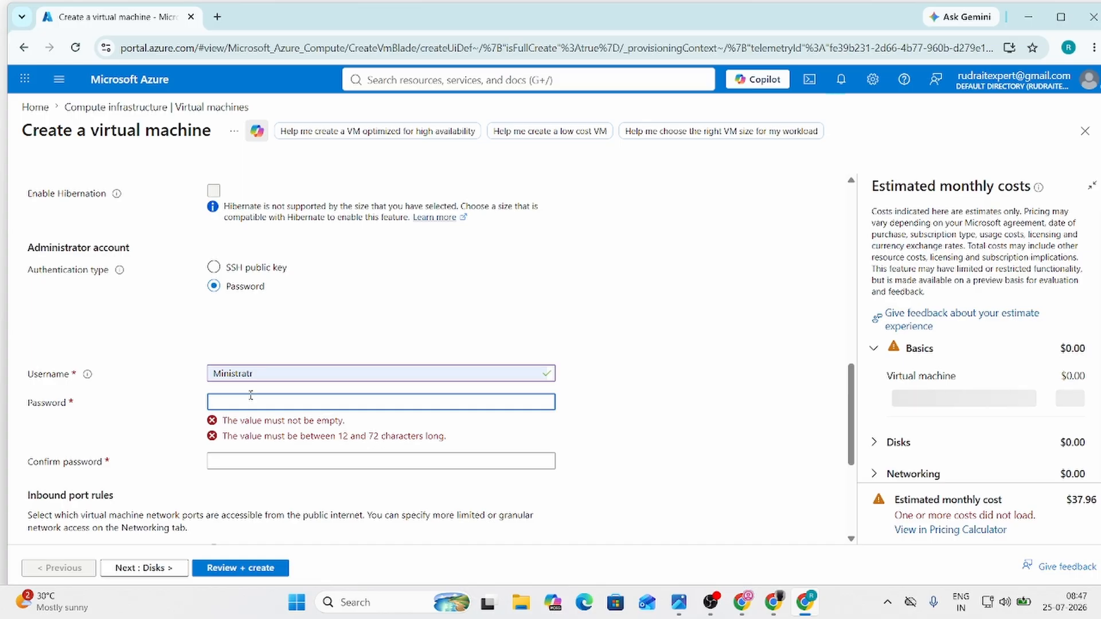
text(••)
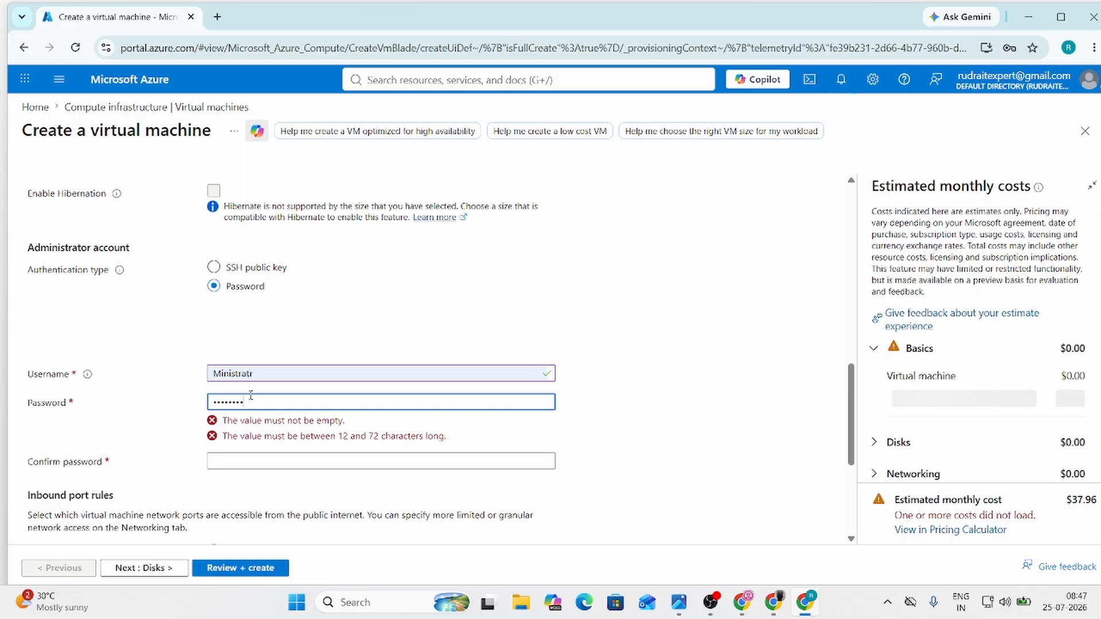
key(Tab)
text(•)
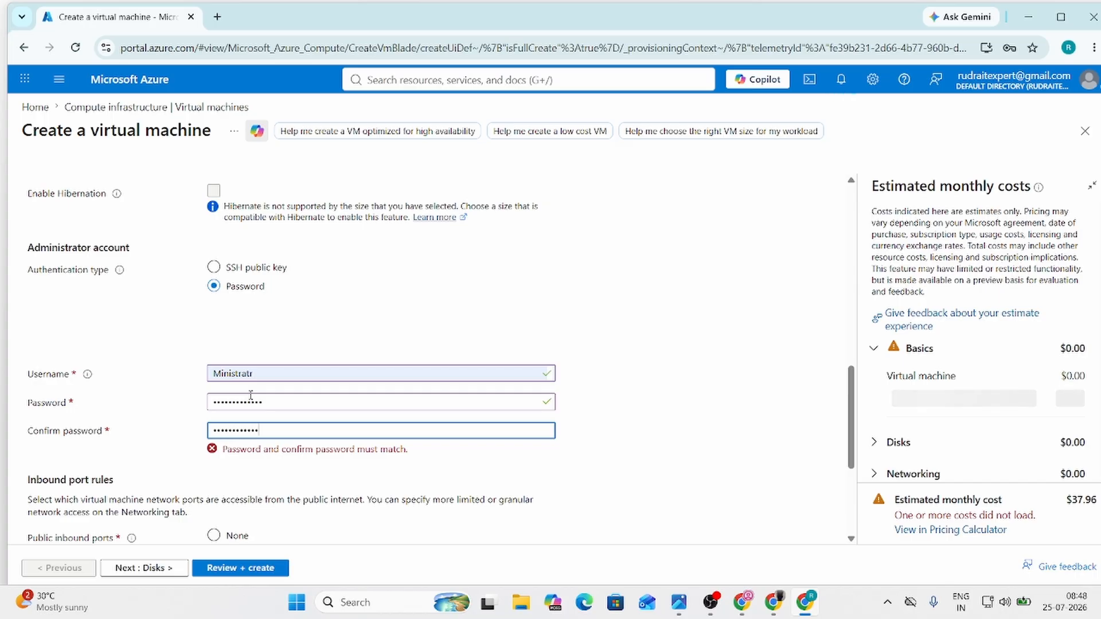
scroll(405, 438, down, 3)
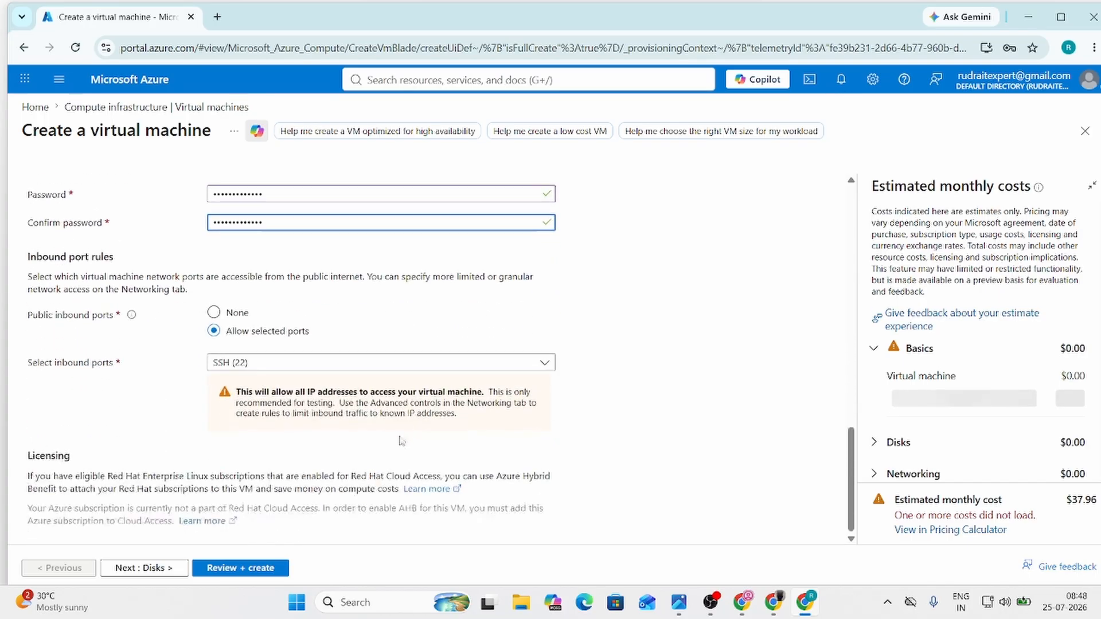
click(215, 314)
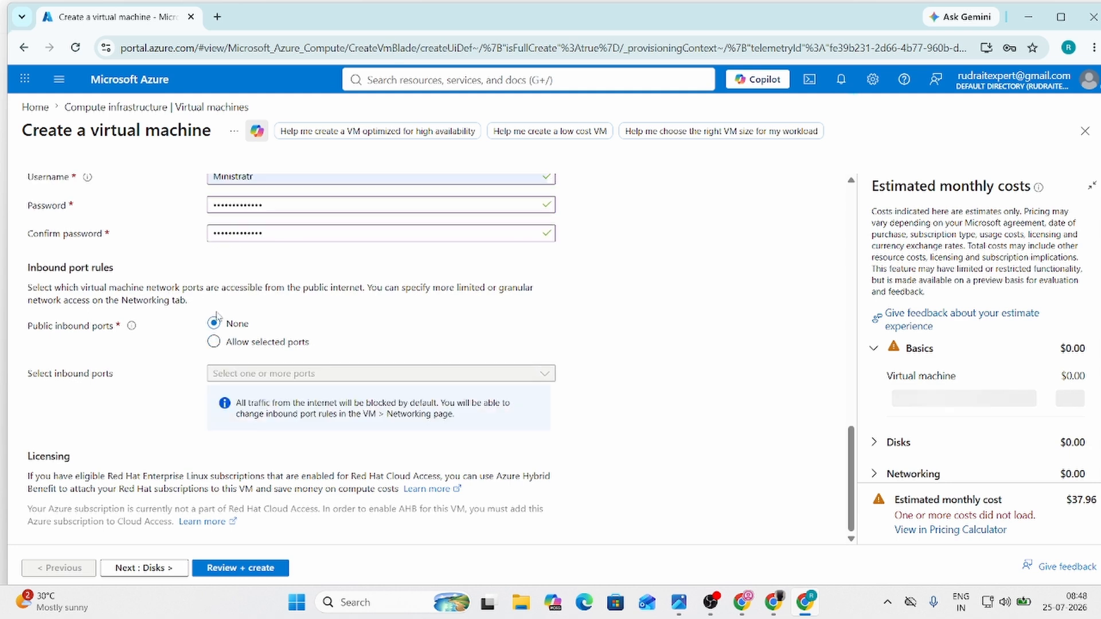
Create Linux-1 with the default disk settings, NSG-Vnet-1, Subnet-1, a new public IP and no NIC network security group.
click(160, 567)
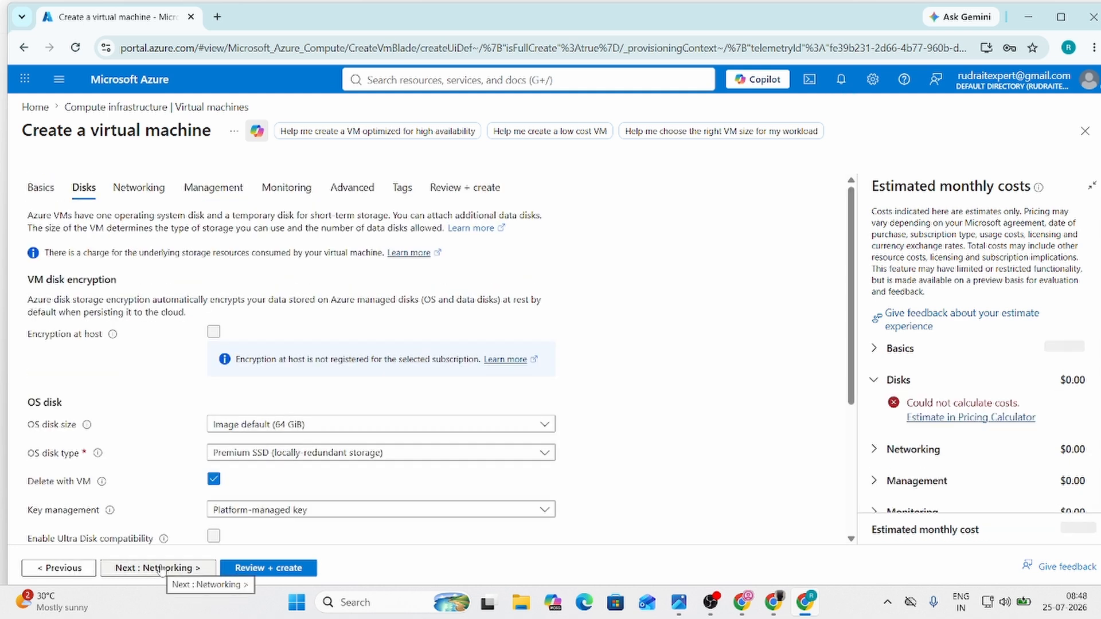
click(160, 568)
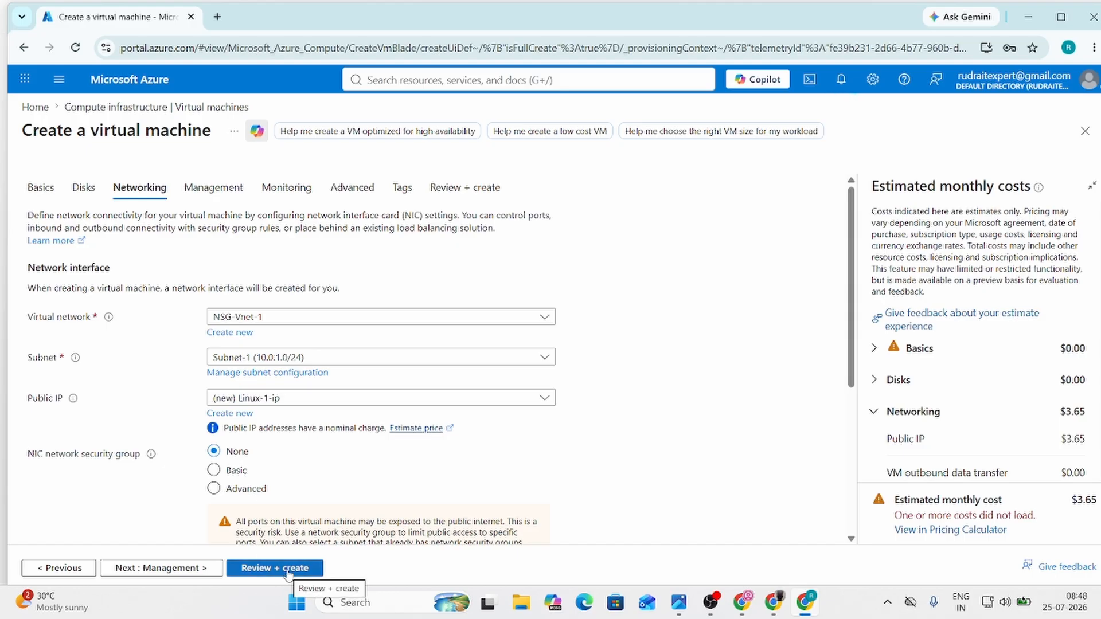
click(286, 569)
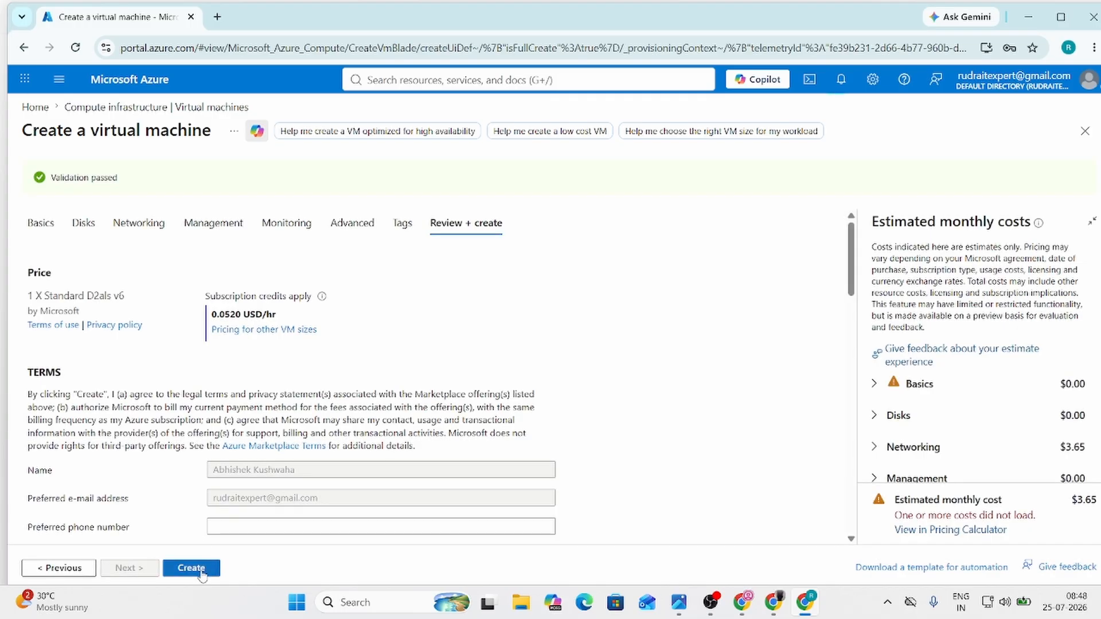
click(208, 573)
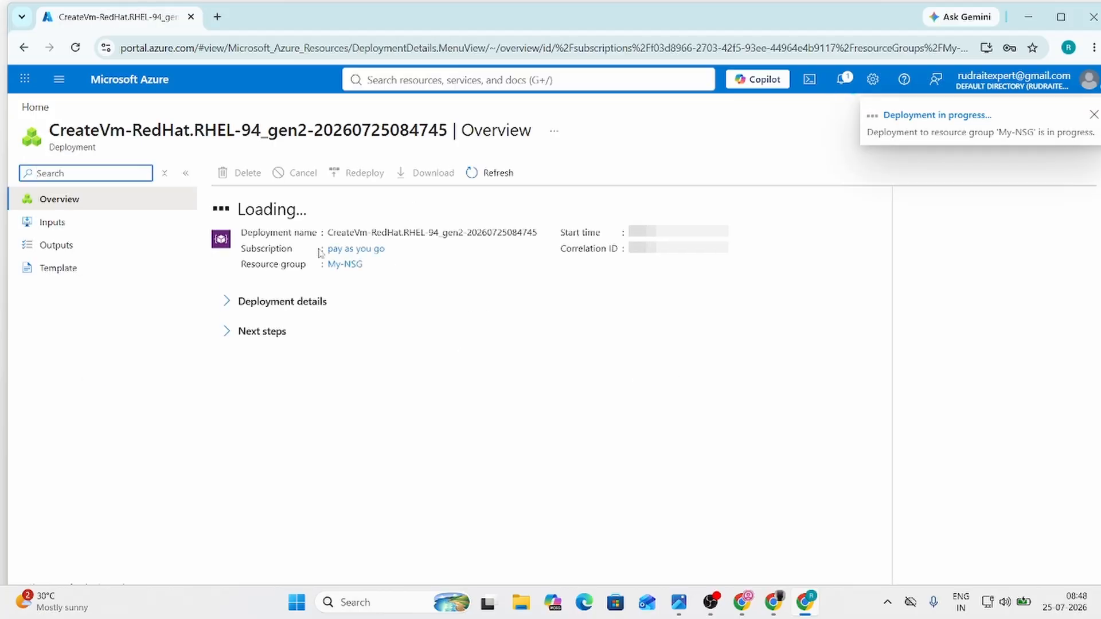
Open the list of virtual machines from the portal home page and refresh it to check the deployments.
click(158, 81)
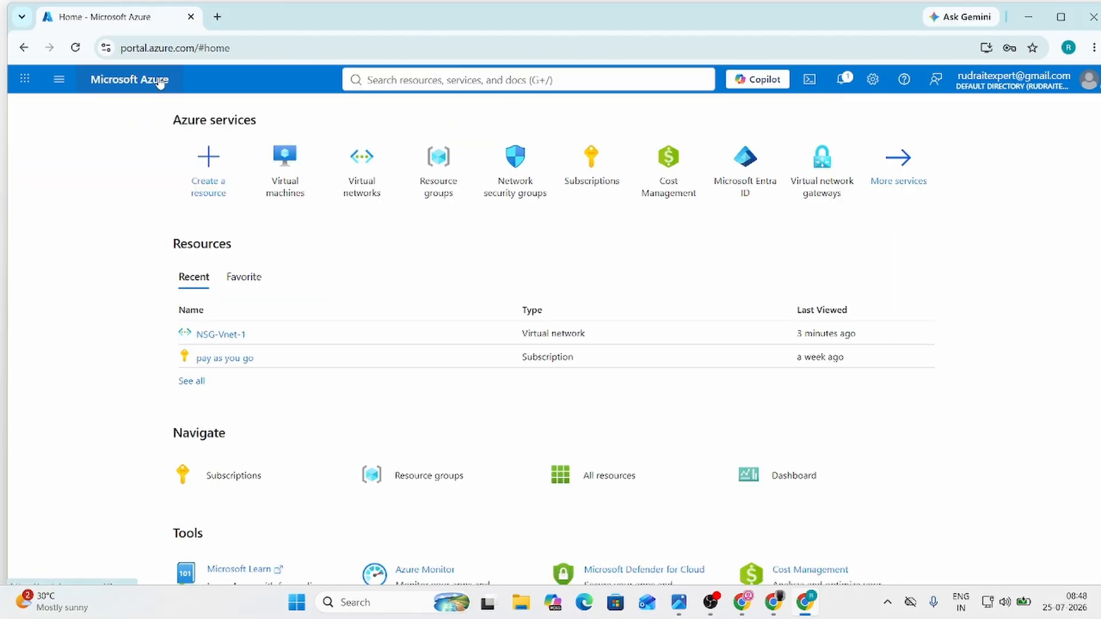
click(303, 174)
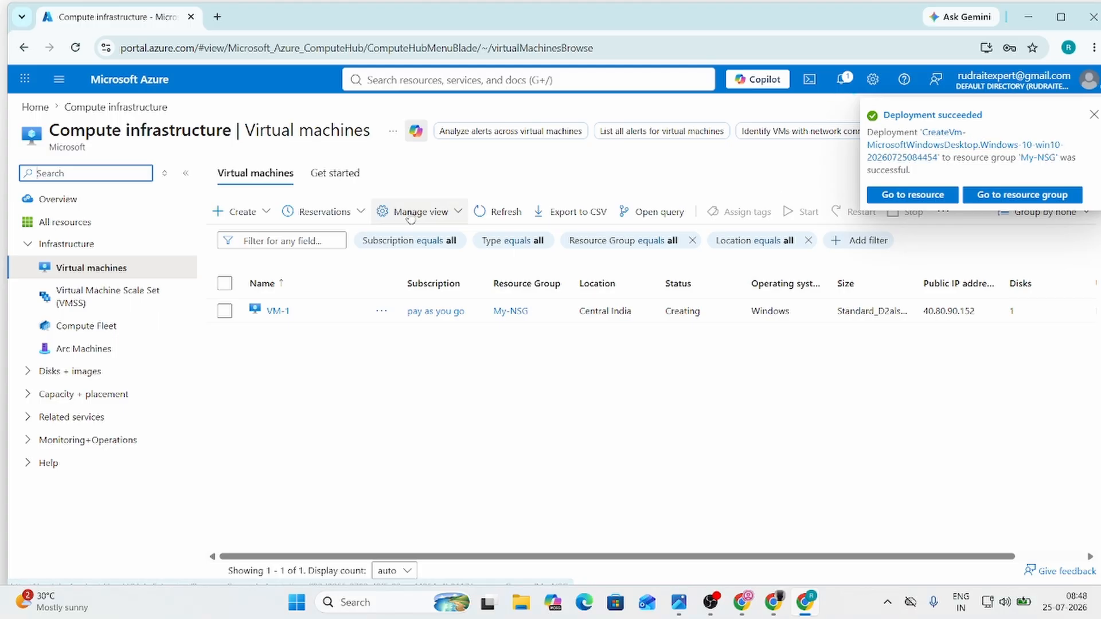
click(485, 213)
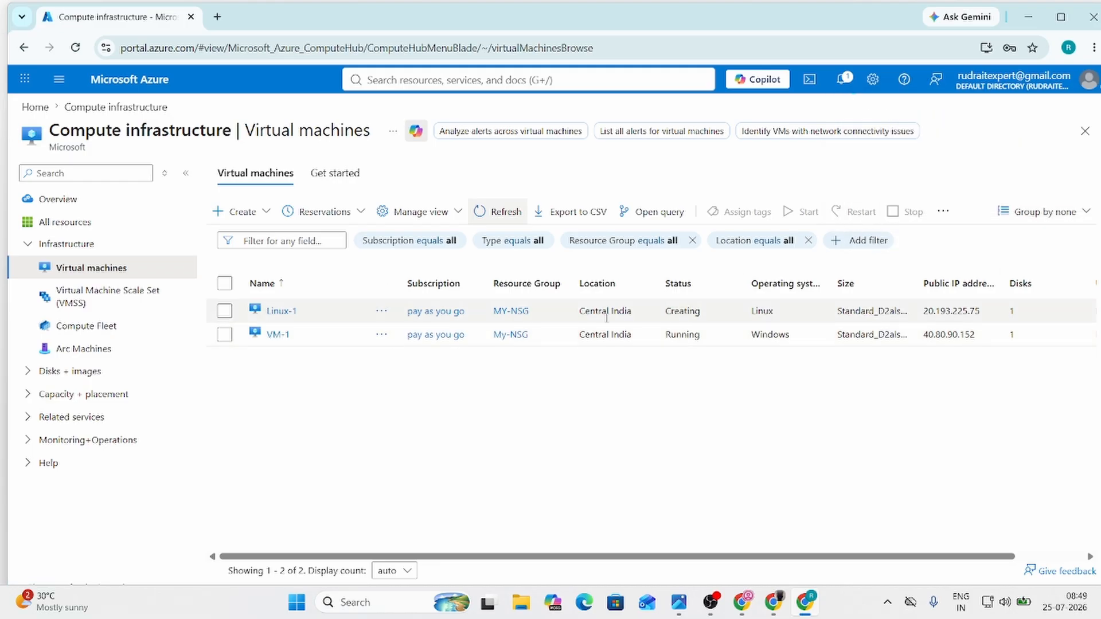
Try to connect to VM-1 through its downloaded RDP file, and dismiss the Remote Desktop result.
click(279, 334)
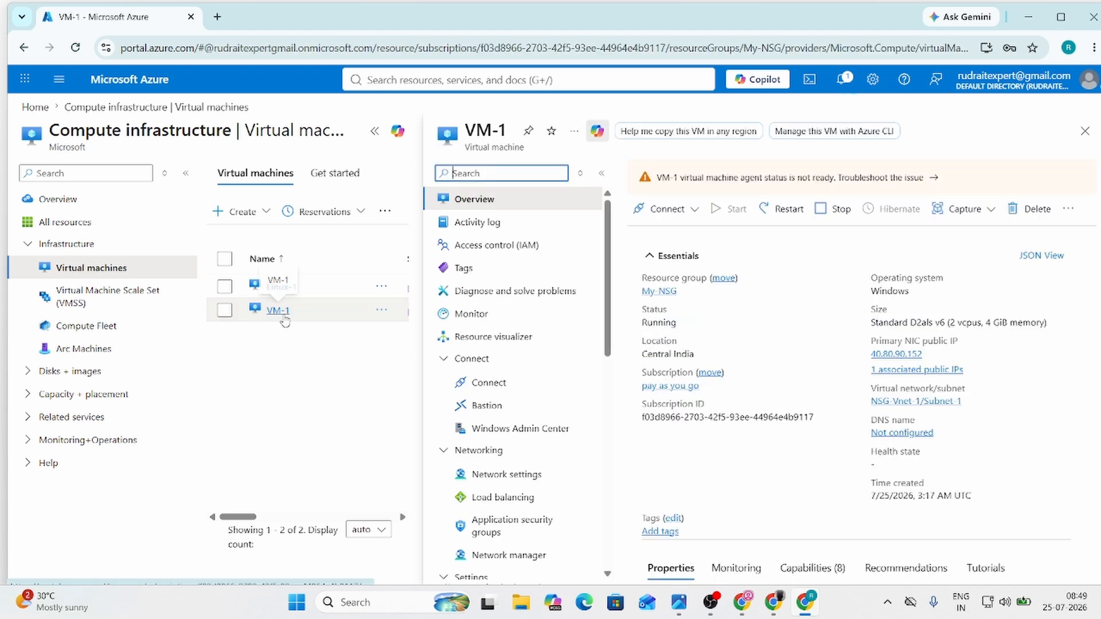
click(667, 212)
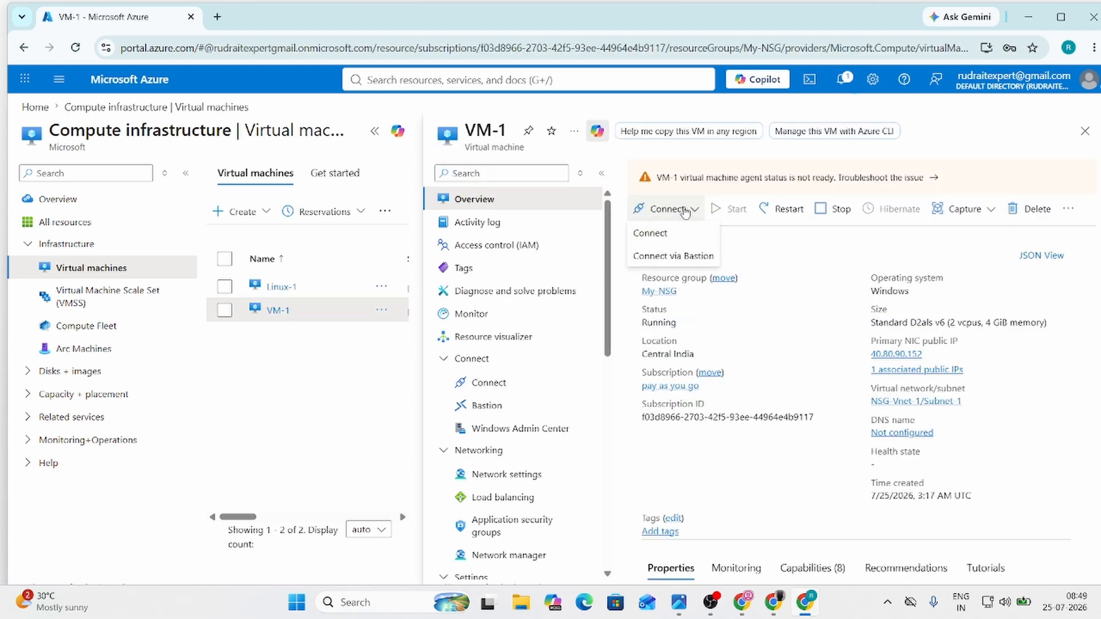
click(657, 235)
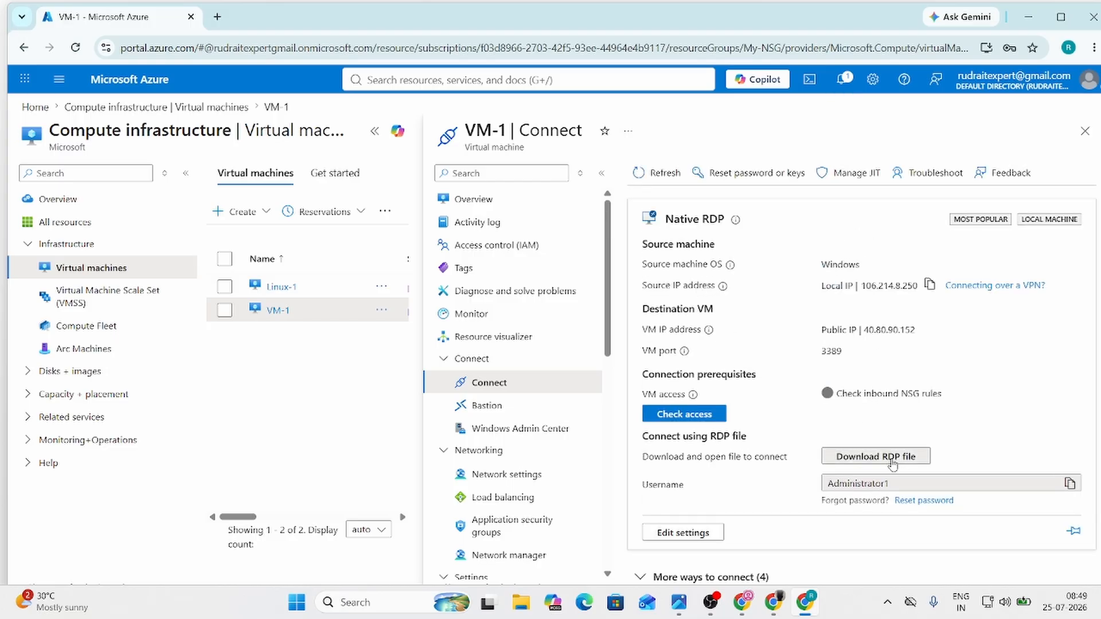
click(892, 463)
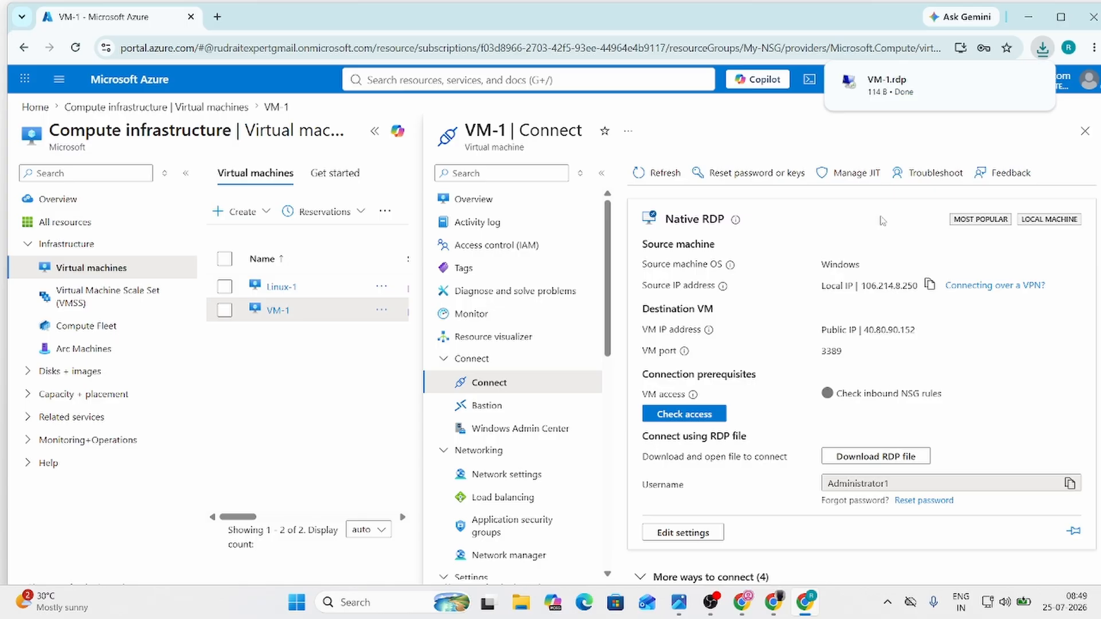
click(902, 93)
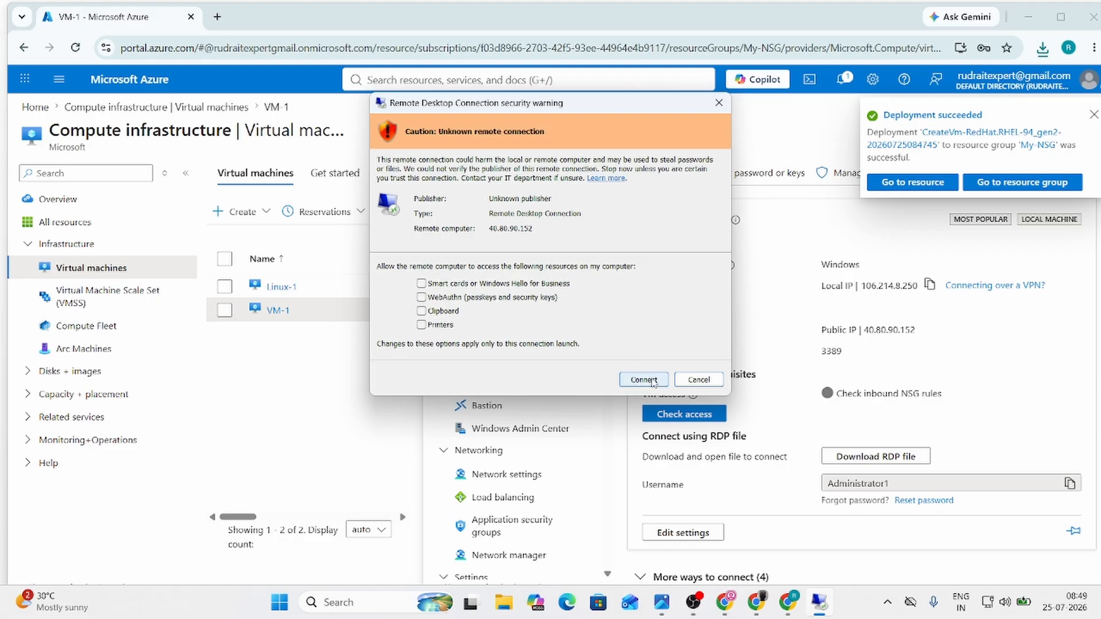
click(643, 380)
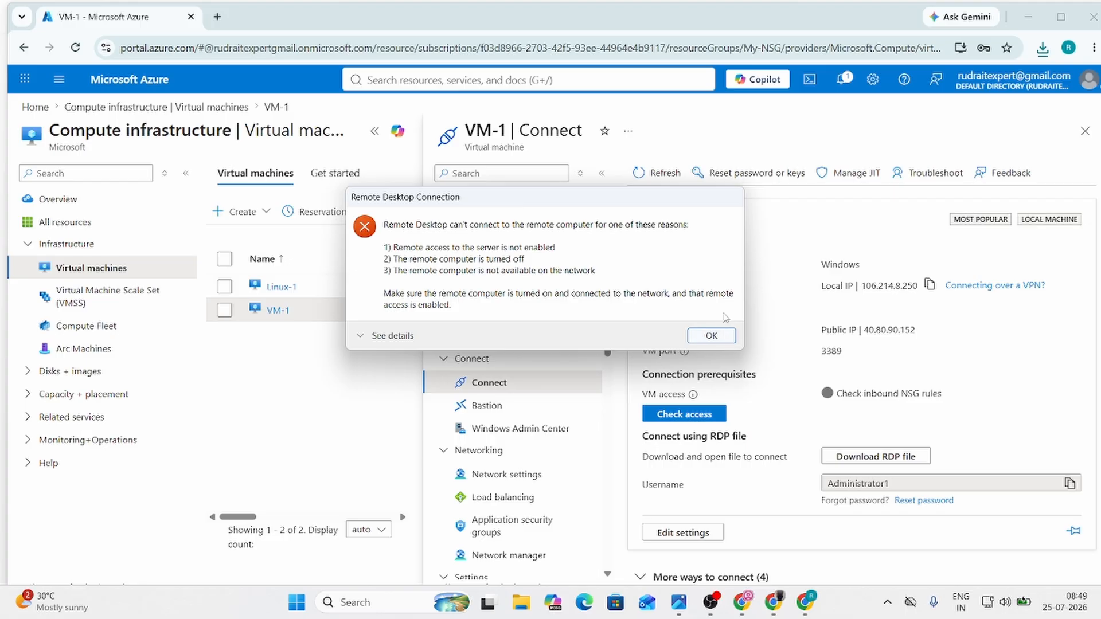
click(726, 341)
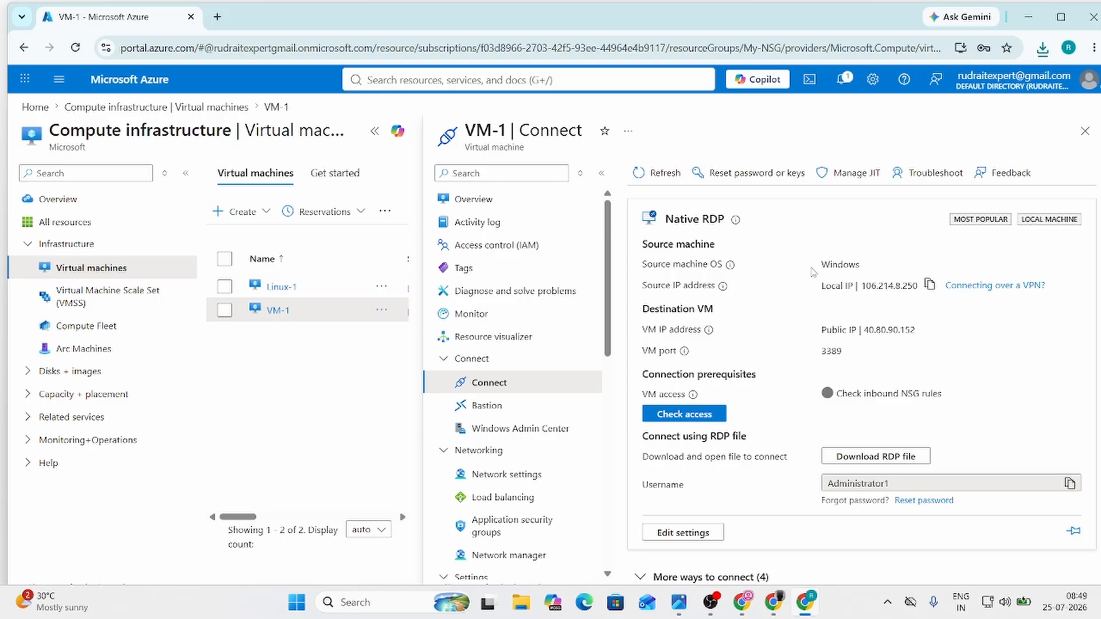
Refresh the virtual machine list and copy the native SSH command from the connection page of Linux-1.
click(1084, 130)
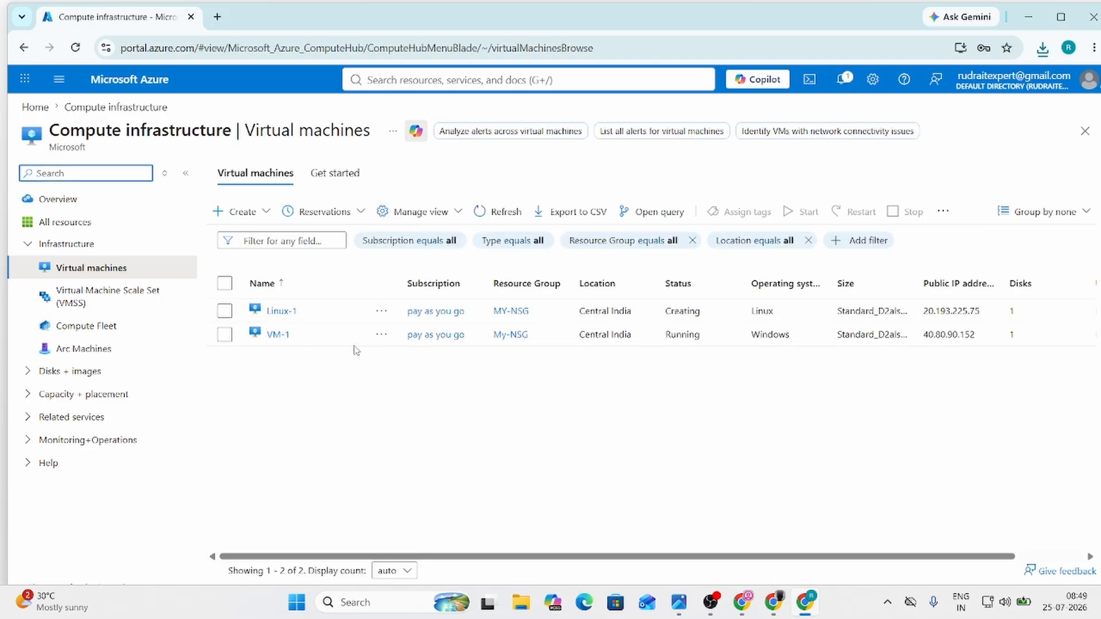
click(498, 212)
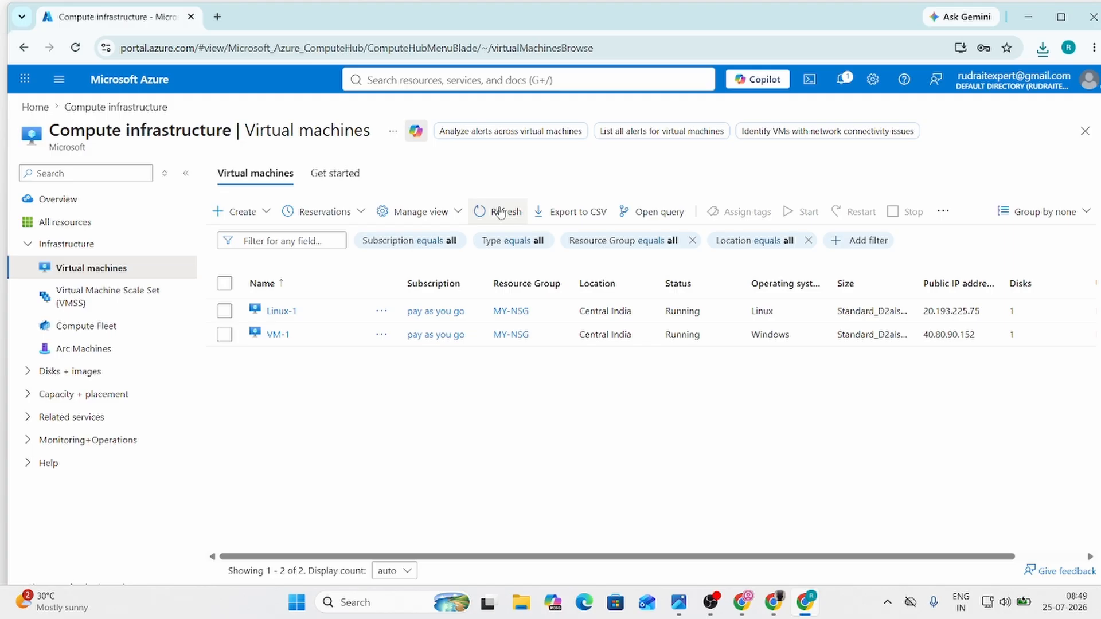
click(282, 311)
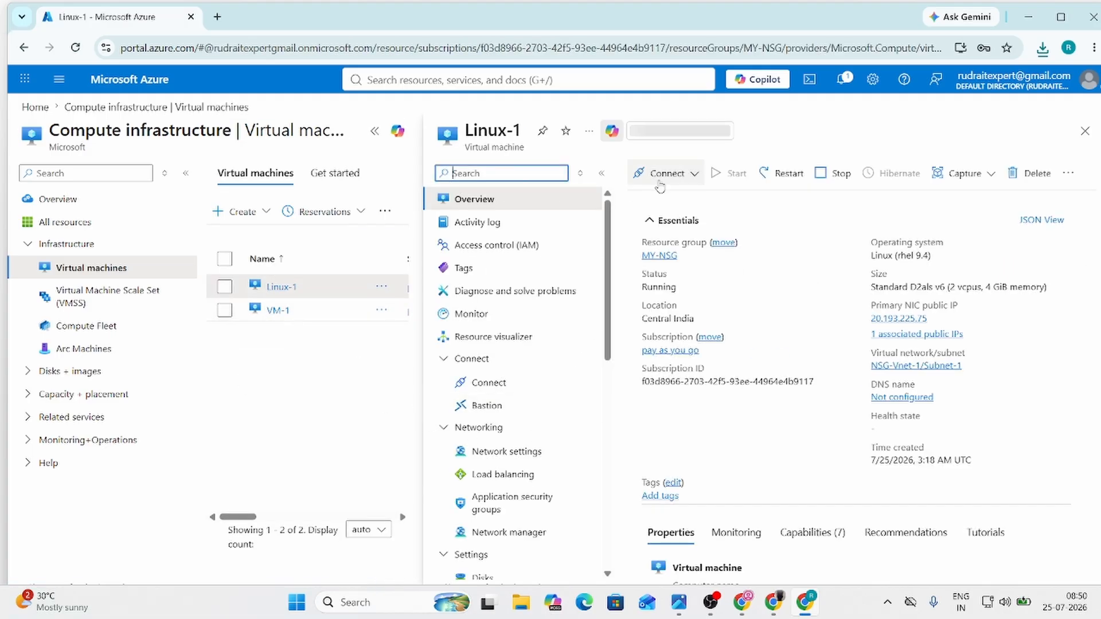
click(659, 183)
click(662, 198)
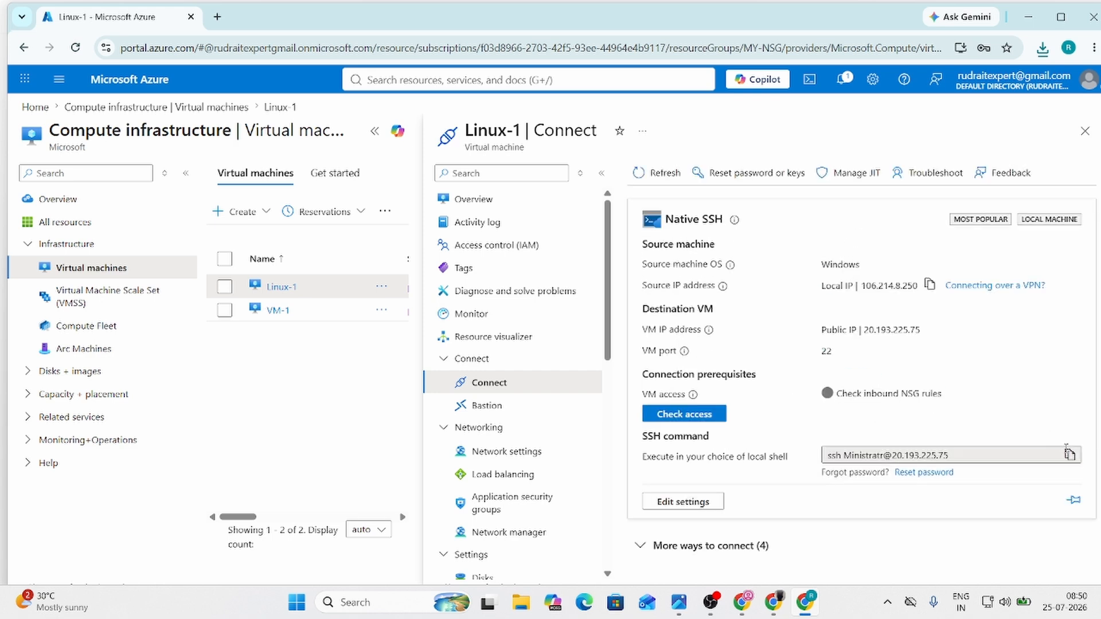
click(1070, 454)
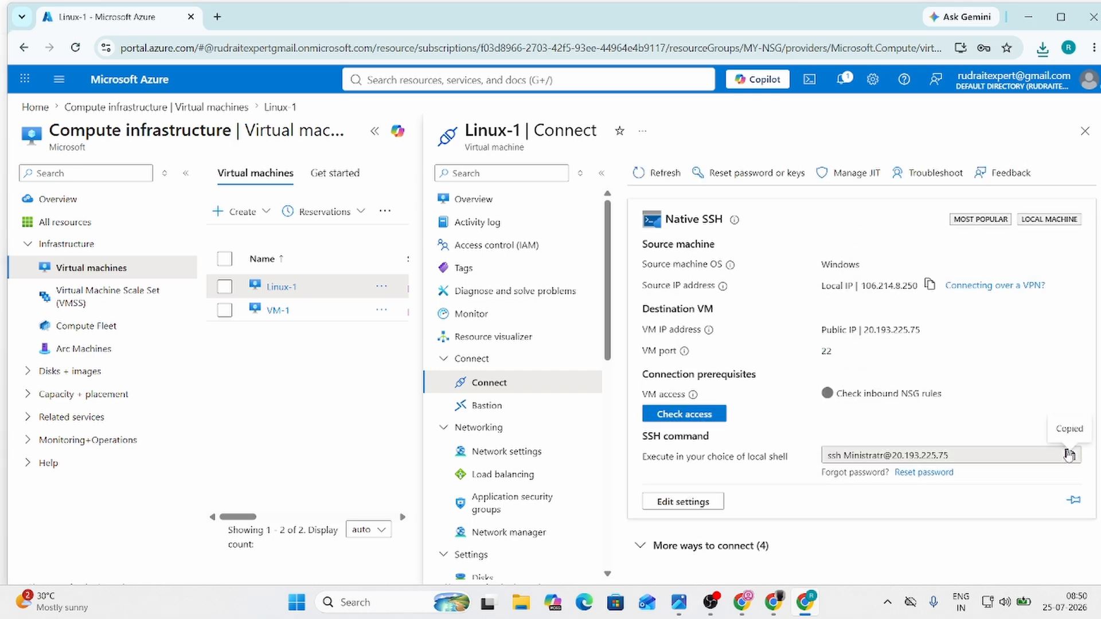
key(super+r)
text(cmd)
key(Return)
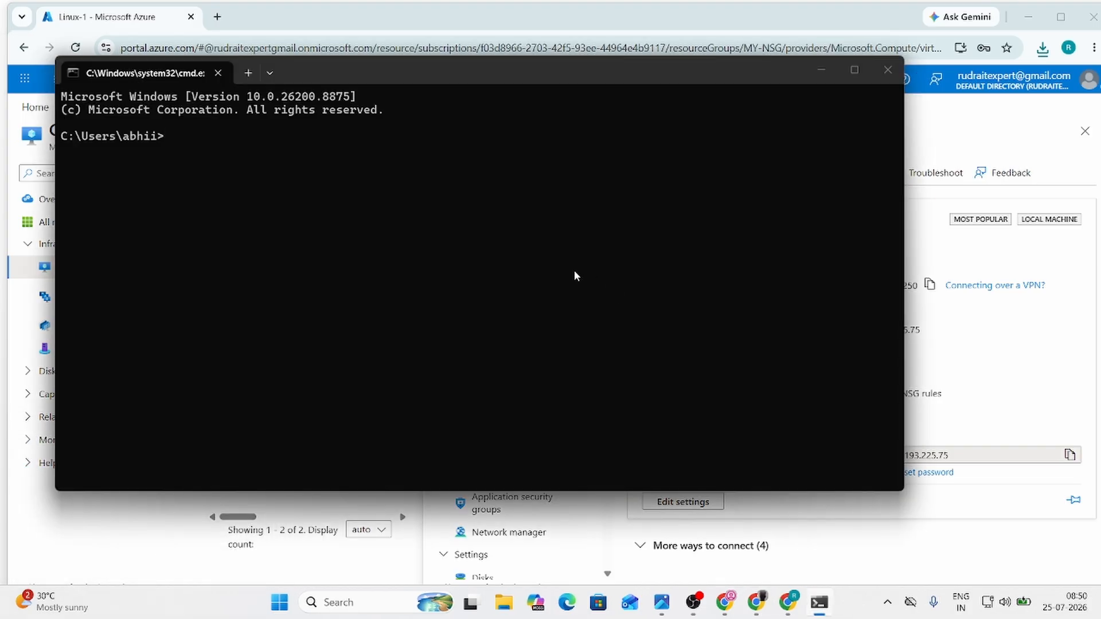
key(ctrl+v)
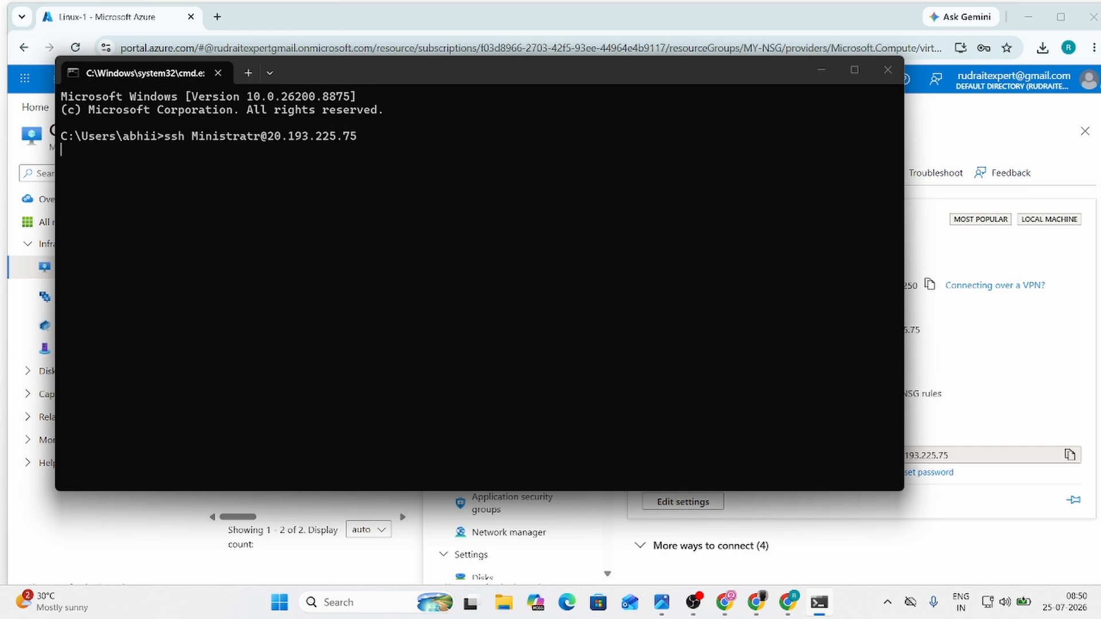
key(Return)
key(Return)
key(Return)
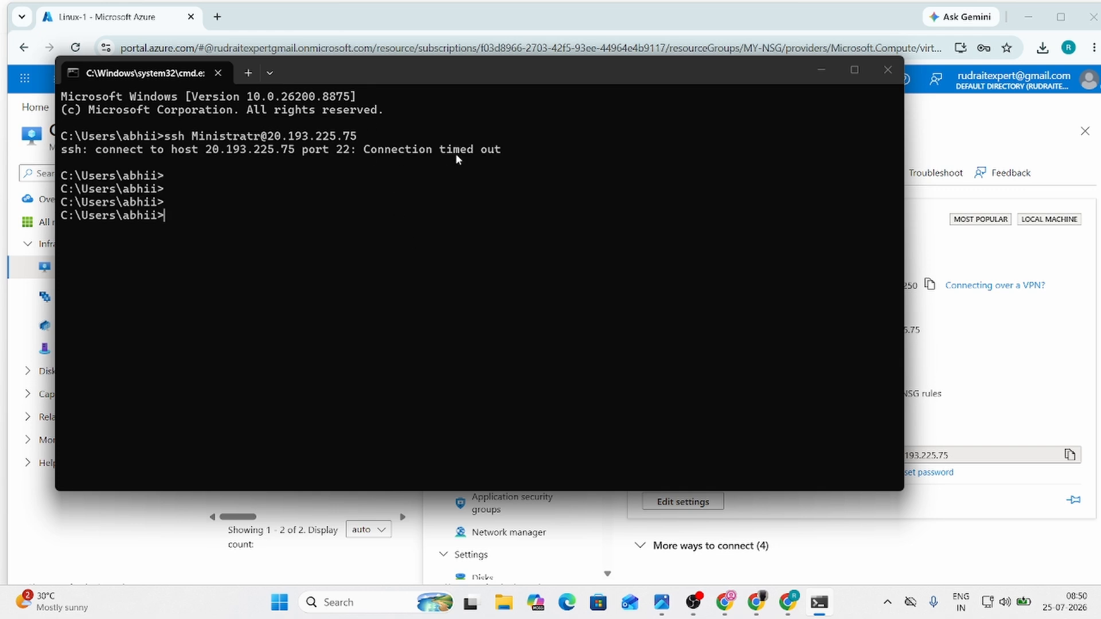
drag(332, 150, 550, 149)
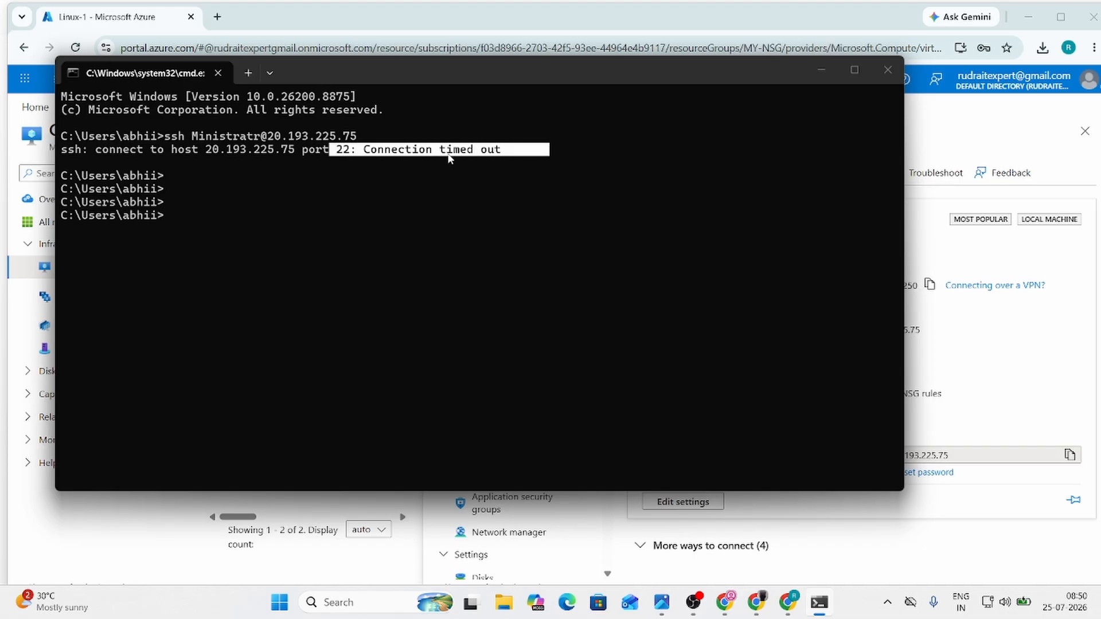
click(888, 70)
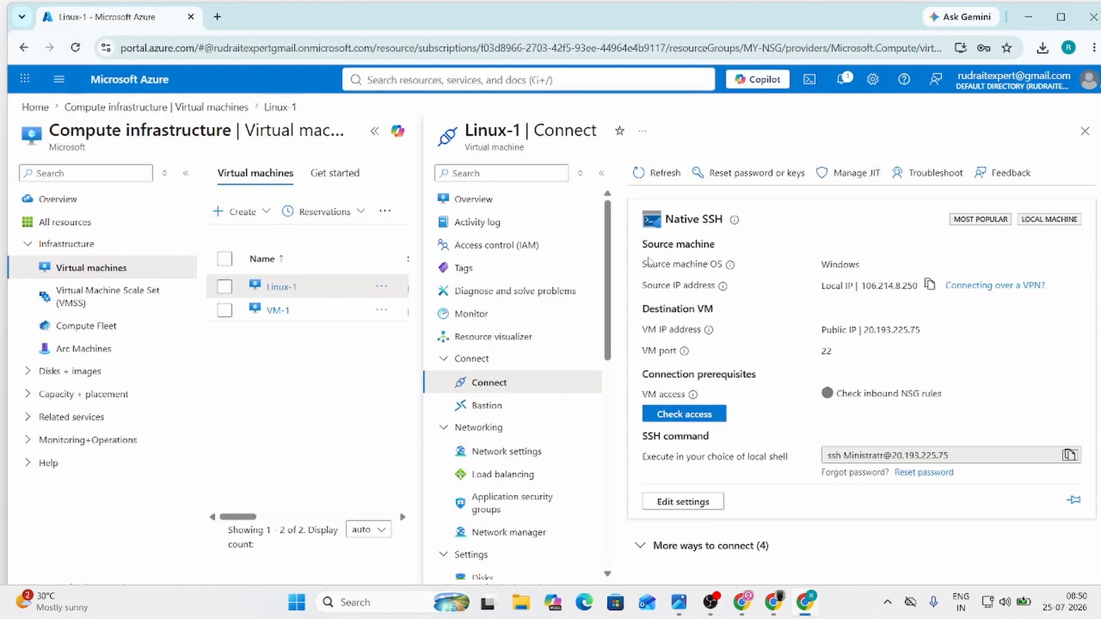
click(1085, 131)
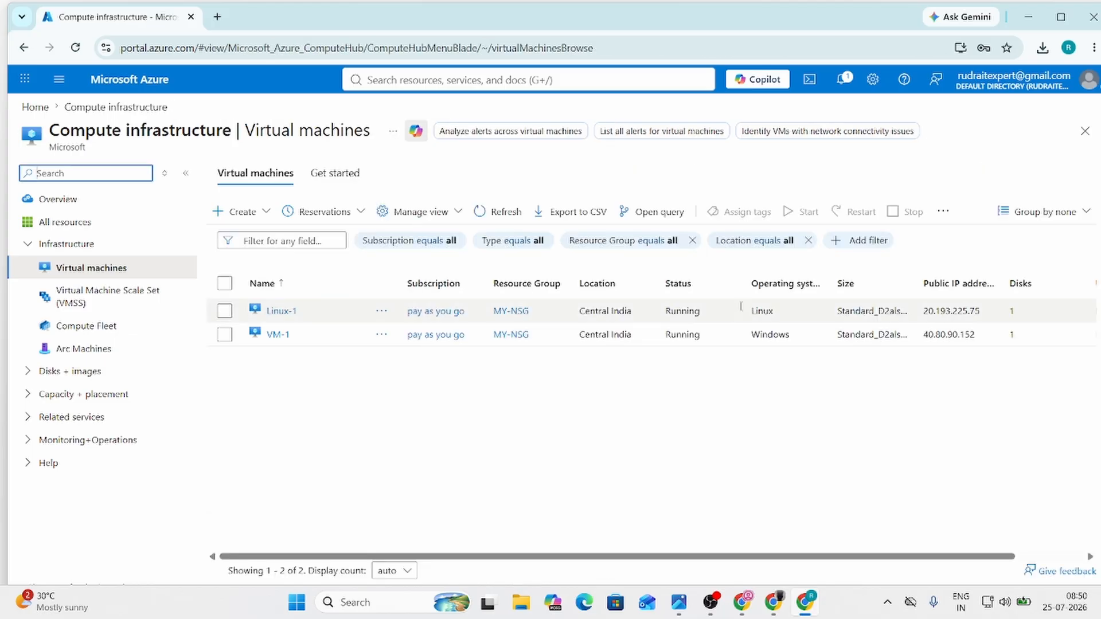
Switch to the Network Security Group diagram in Eraser and examine the subnet's NSG, the virtual machines and the default rules.
key(alt+Tab)
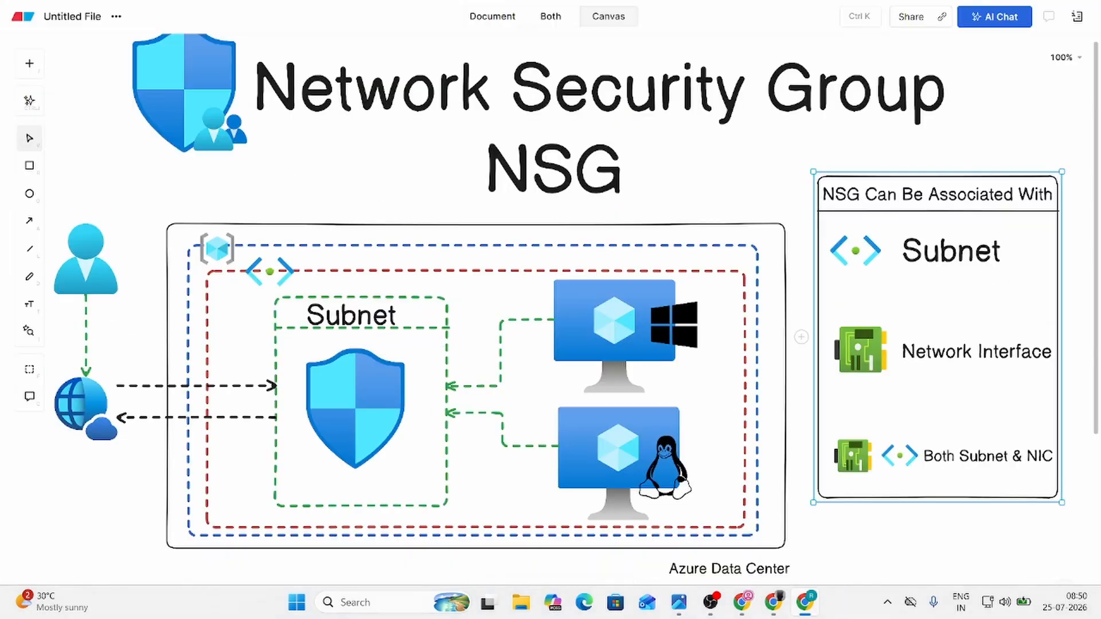
click(308, 403)
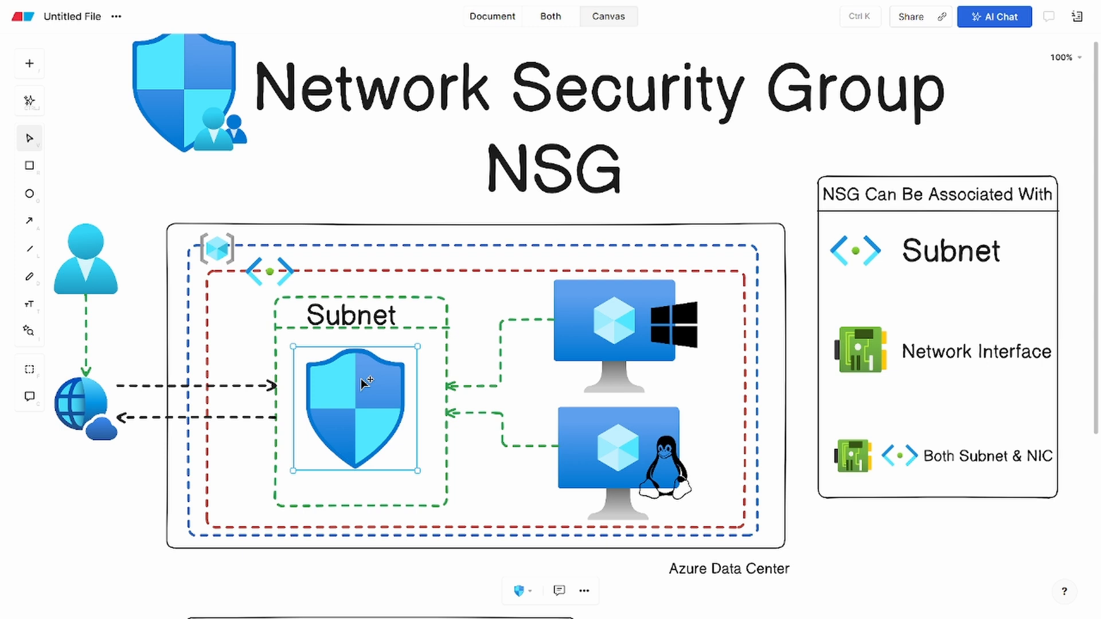
click(569, 341)
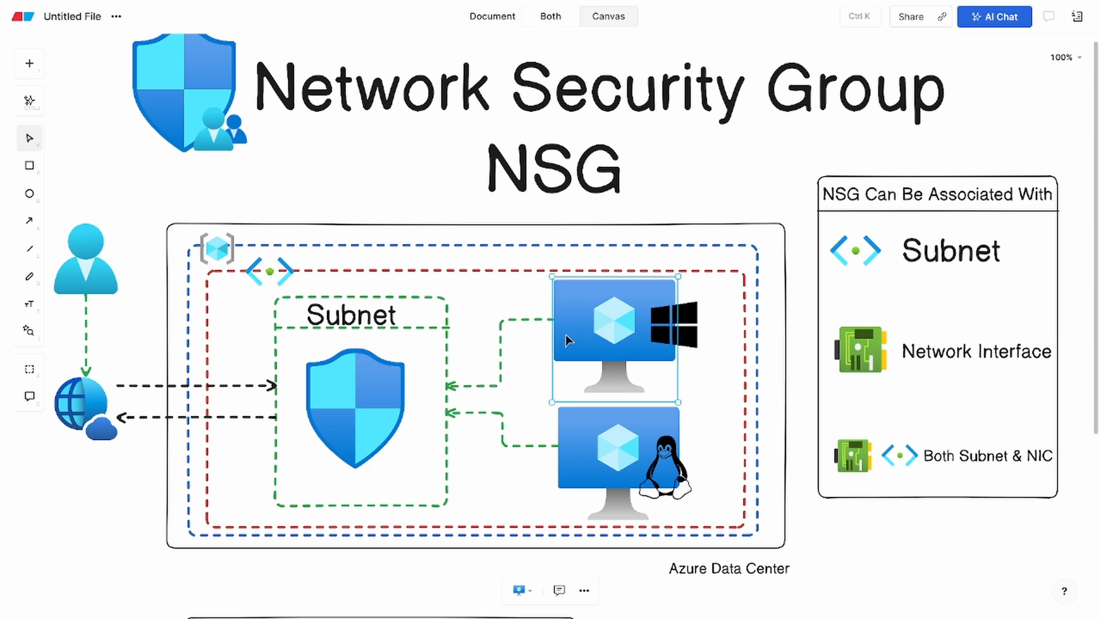
click(379, 429)
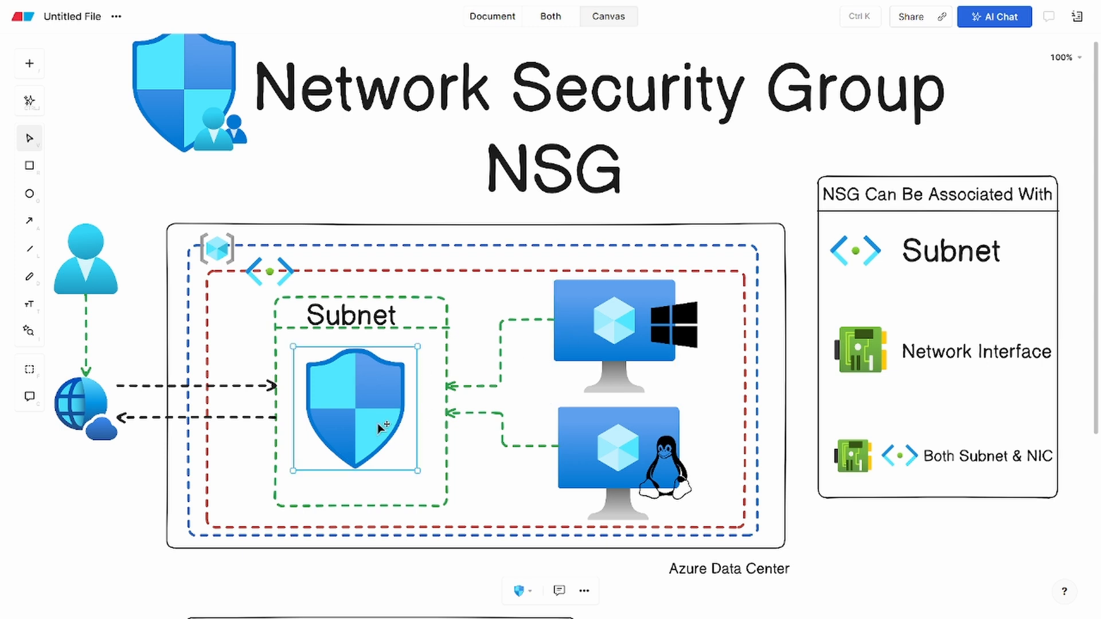
scroll(548, 447, down, 5)
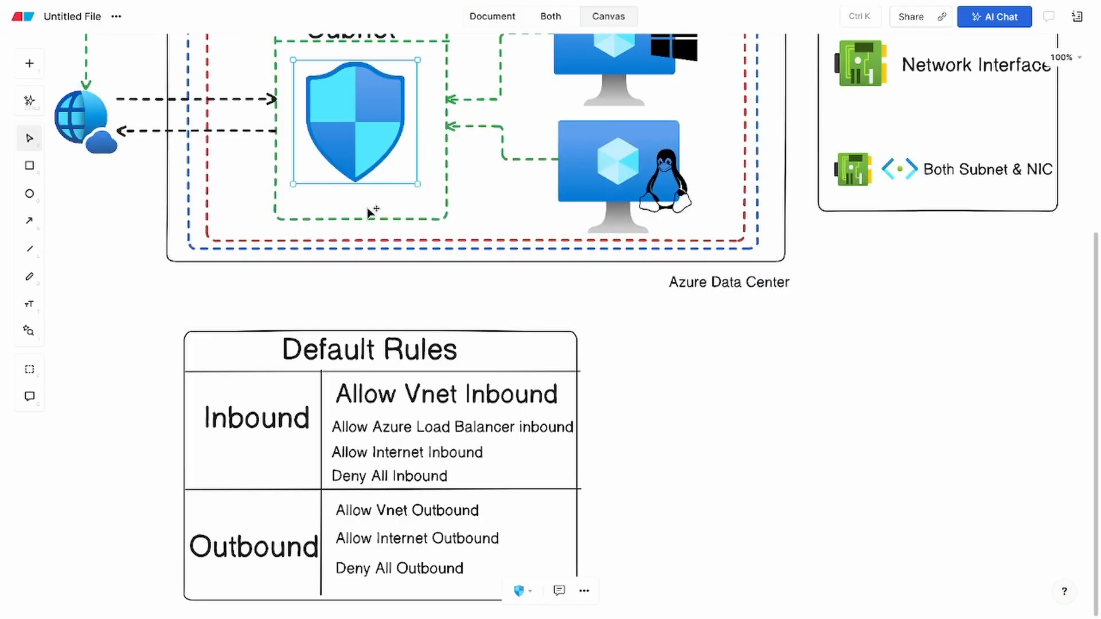
scroll(456, 240, up, 4)
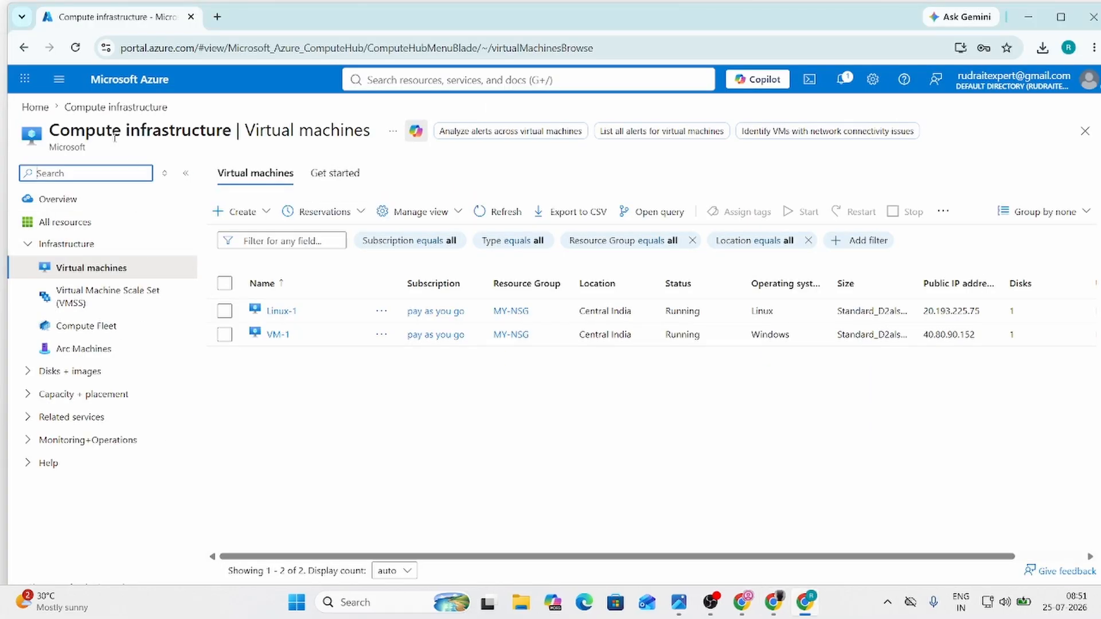
Return to the portal home page, search for Network Security, and open the Network security groups service.
click(127, 86)
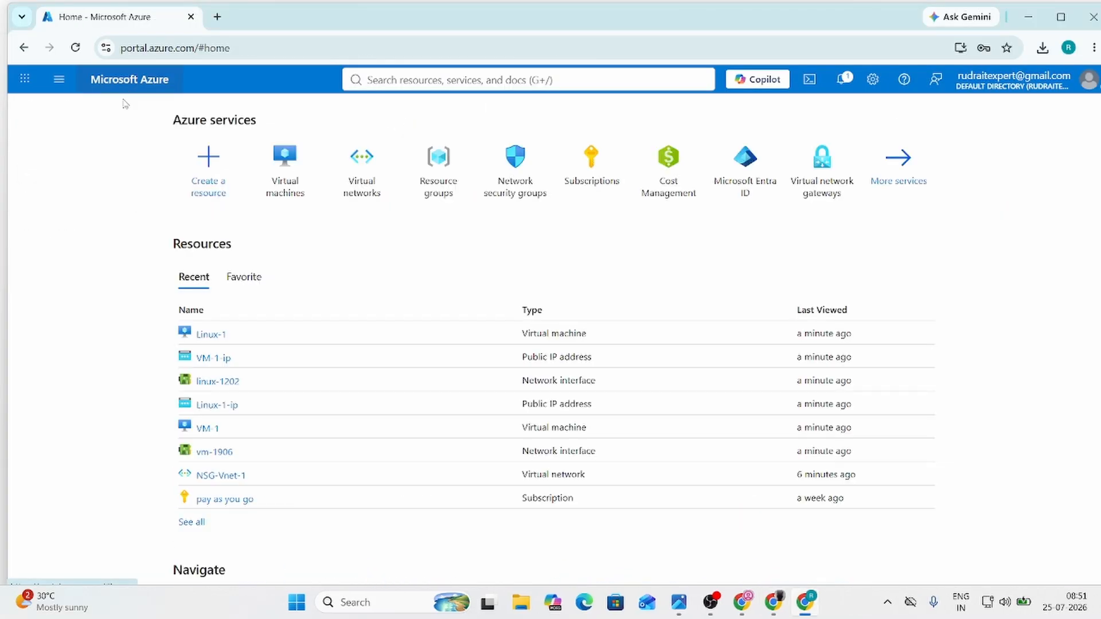
click(392, 79)
text(Netwo)
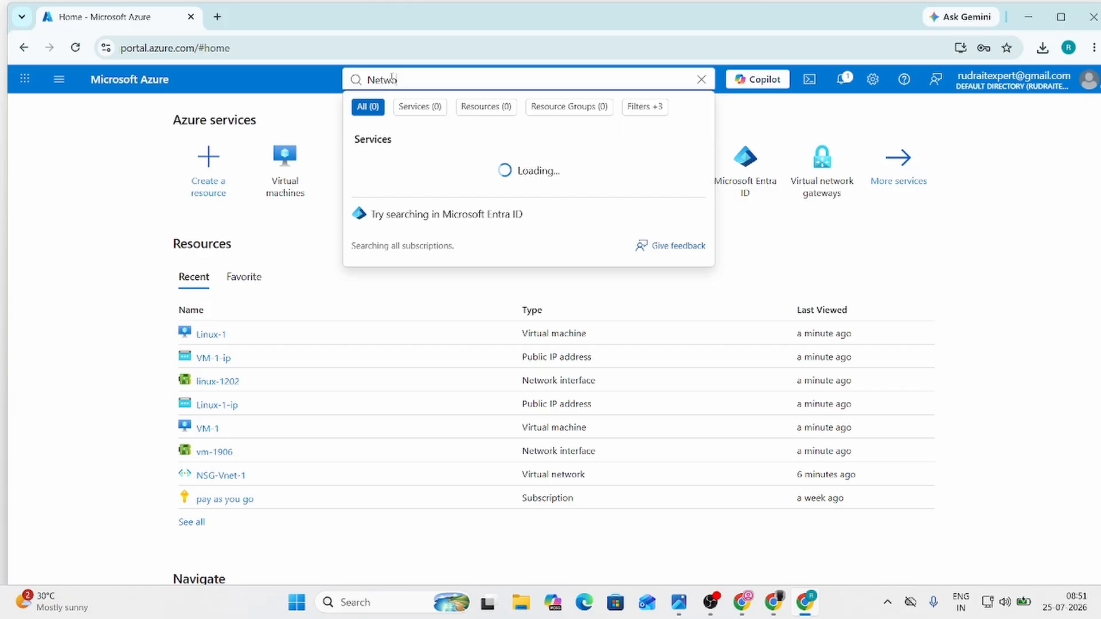
text(rk)
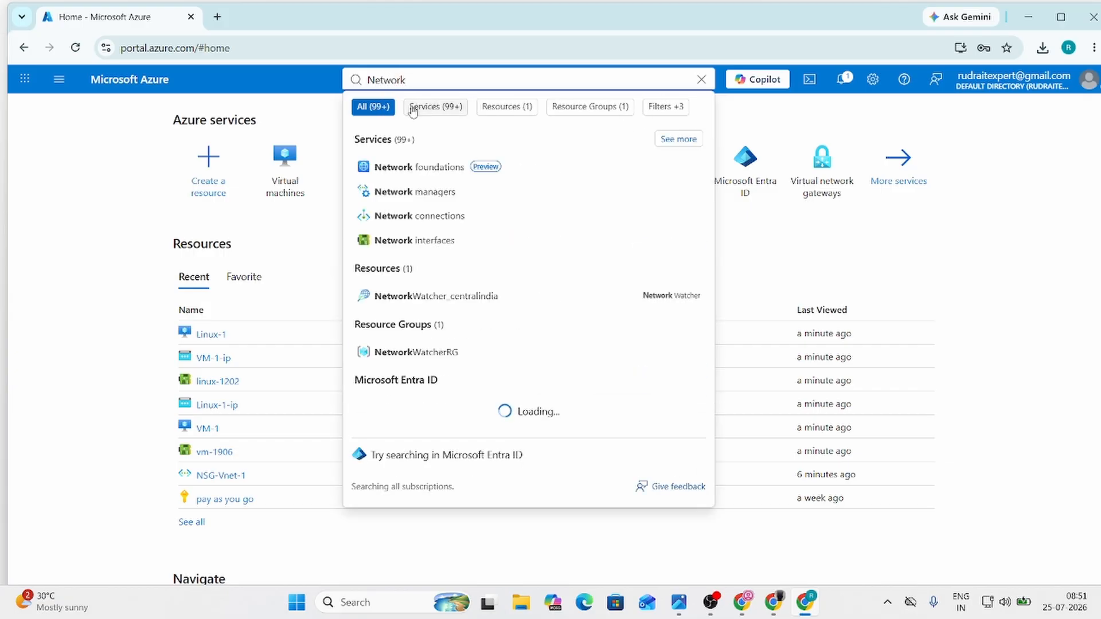
text( Se)
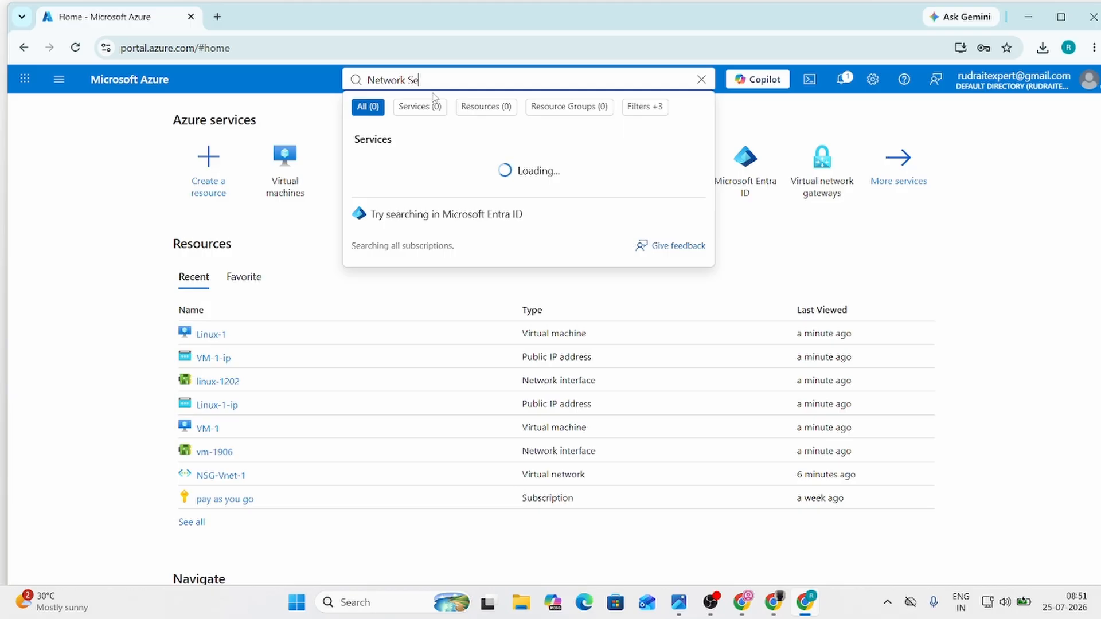
text(curity)
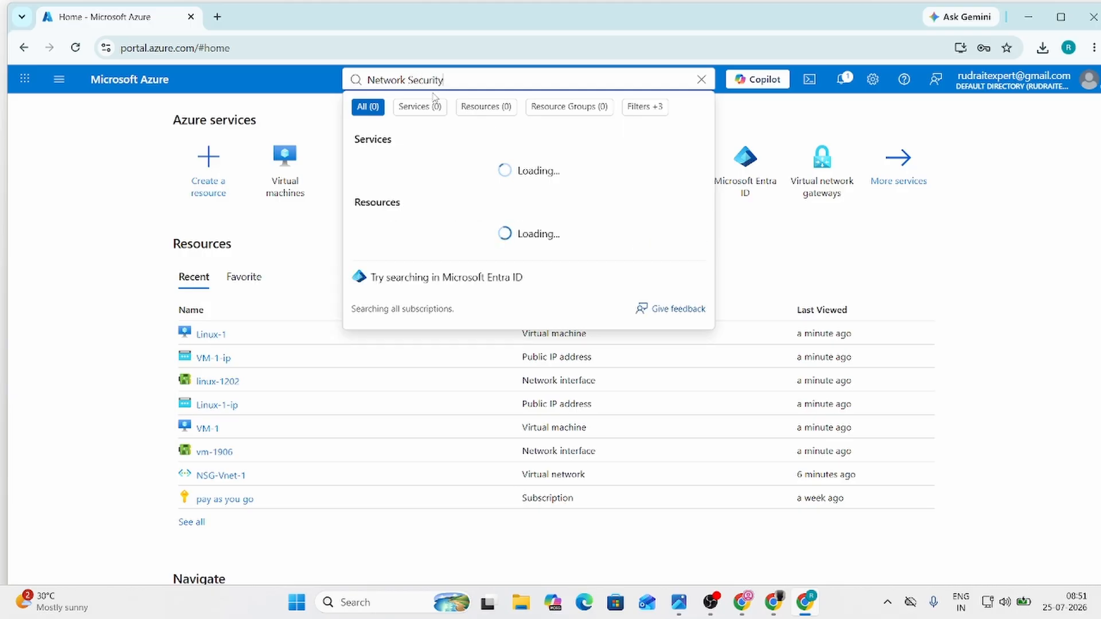
click(427, 166)
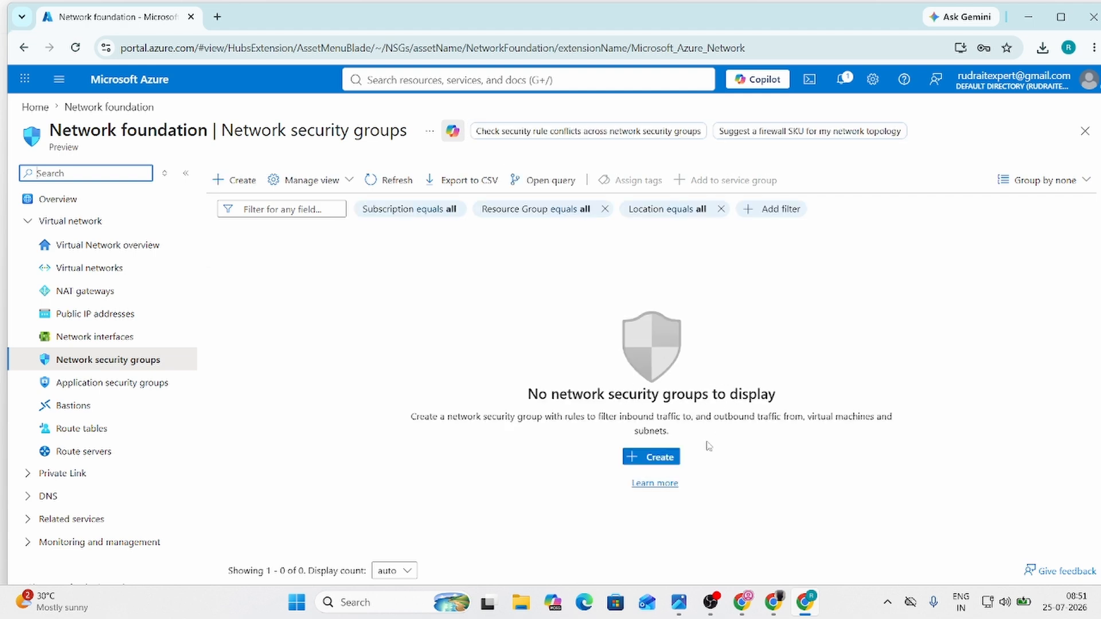
Create a network security group named Remote-NSG in the My-NSG resource group.
click(663, 462)
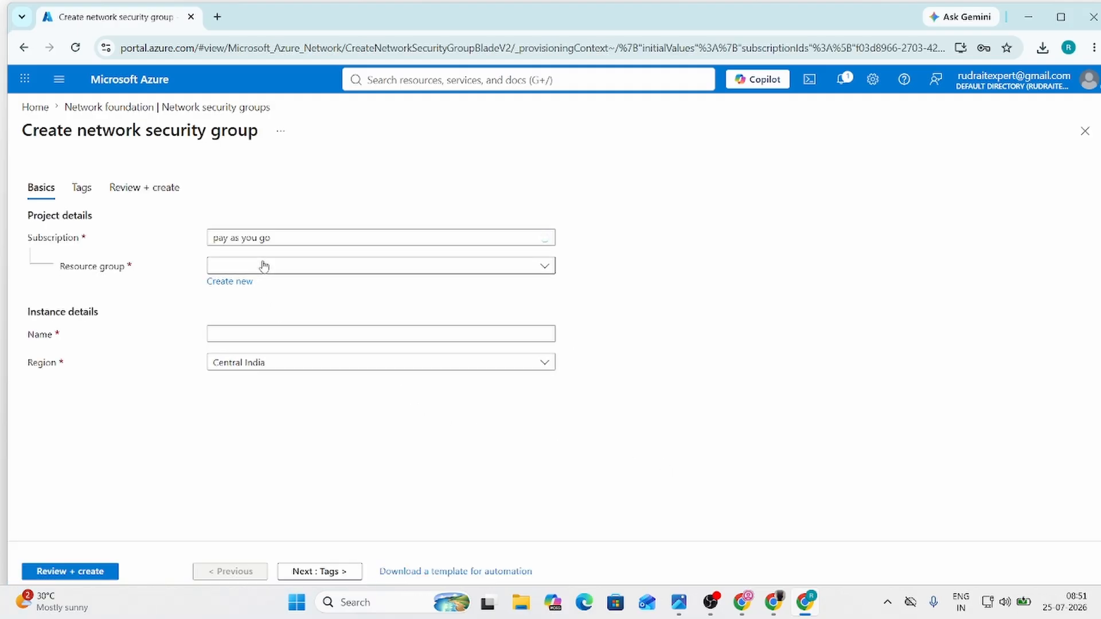
click(277, 270)
click(277, 318)
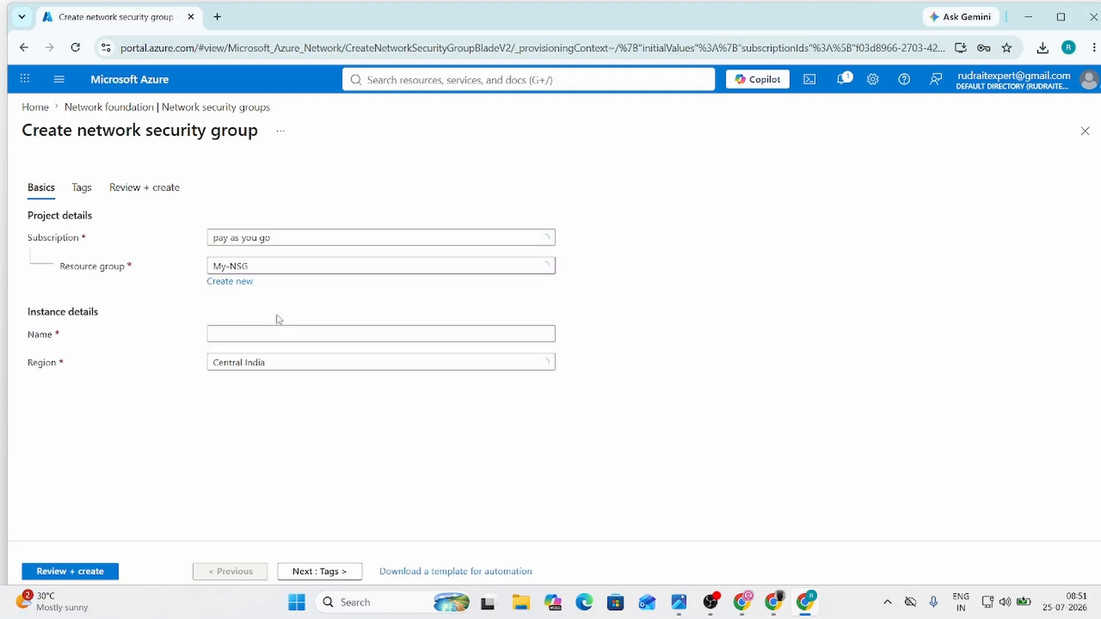
click(261, 336)
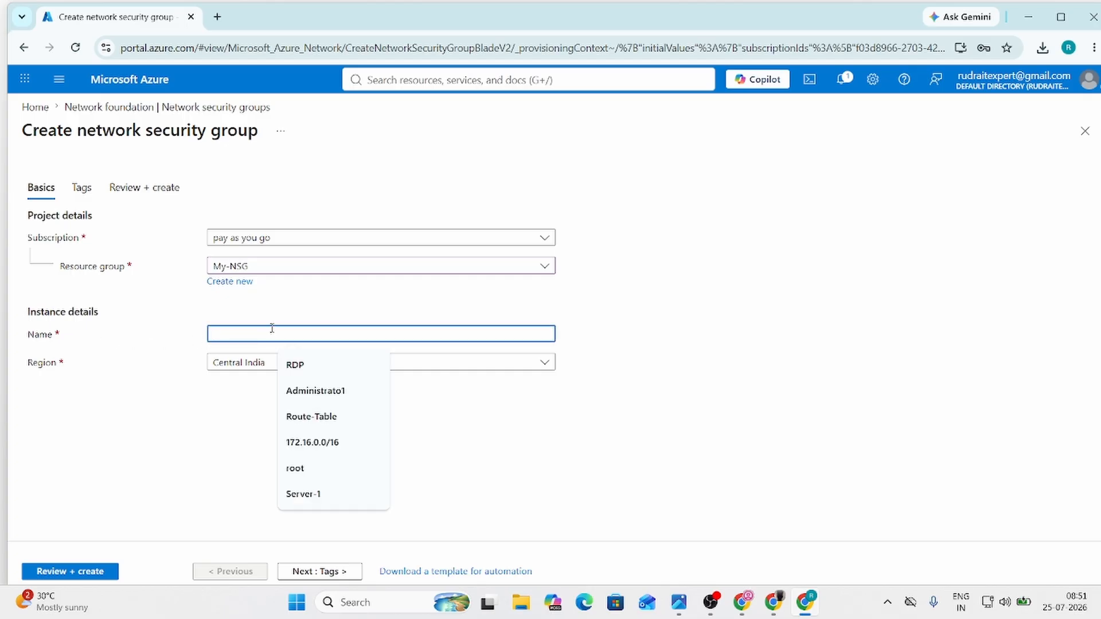
text(Remote-NSG)
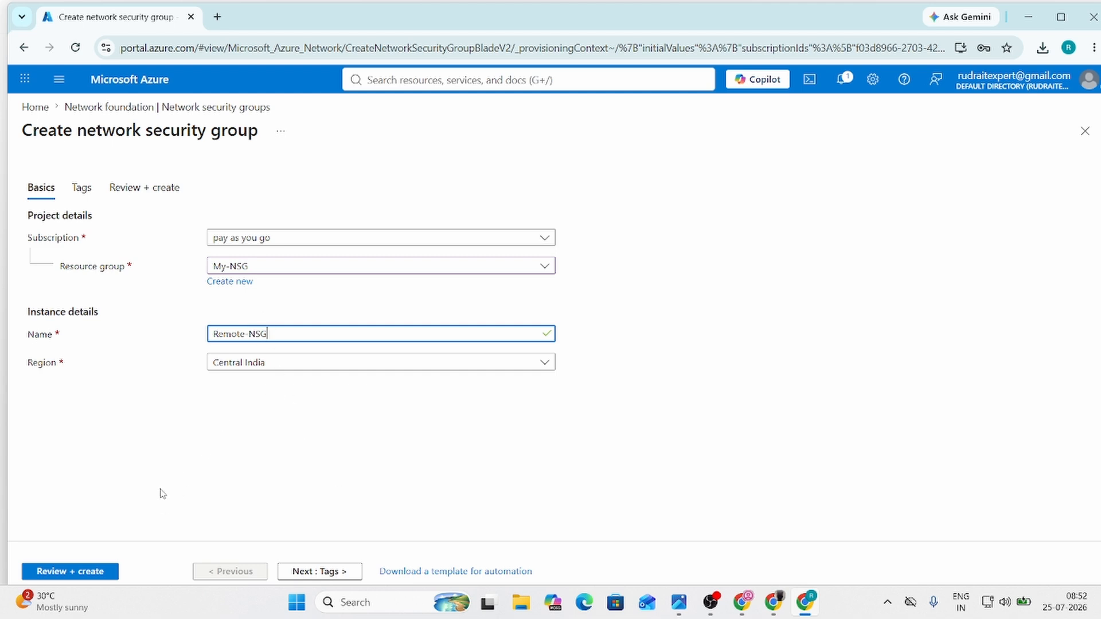
click(92, 573)
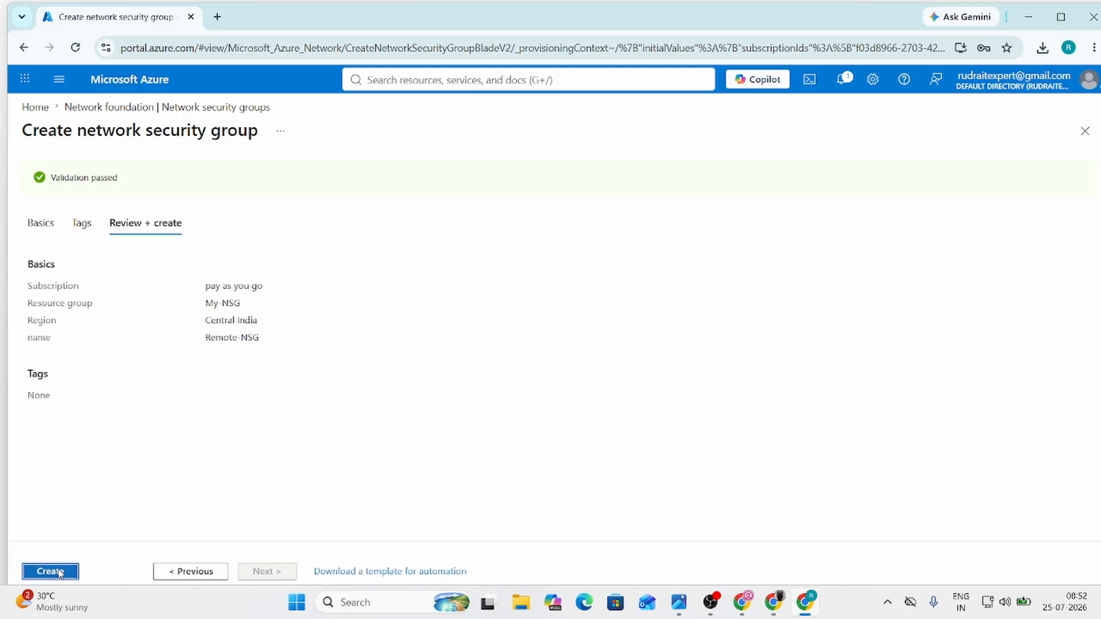
click(59, 573)
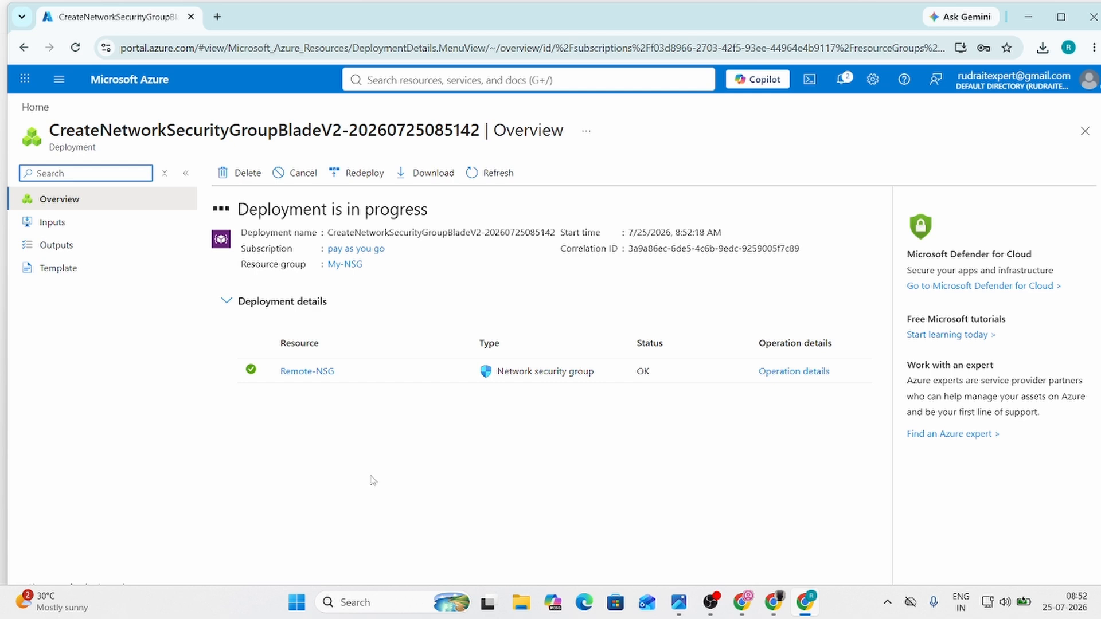
Check the deployment notifications and open the newly deployed Remote-NSG resource.
click(852, 86)
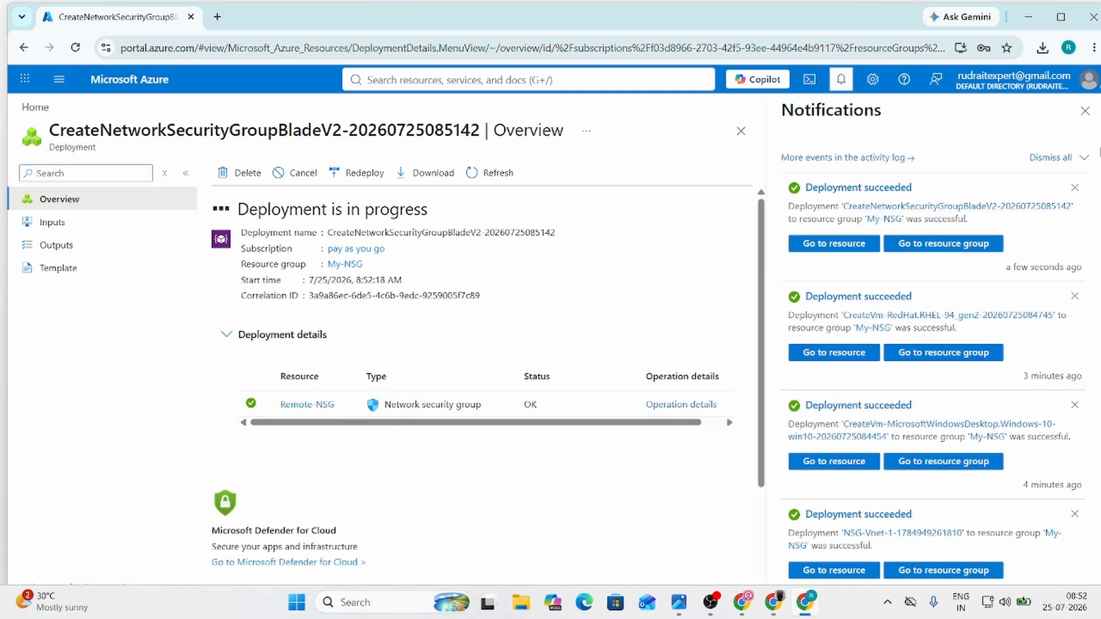
click(1084, 112)
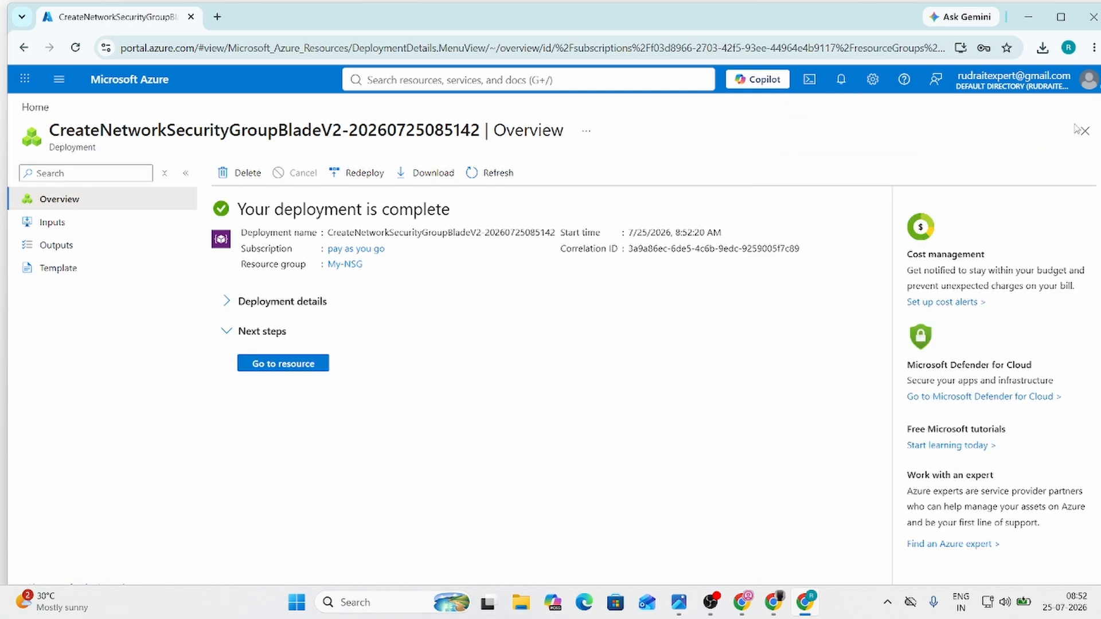
click(302, 370)
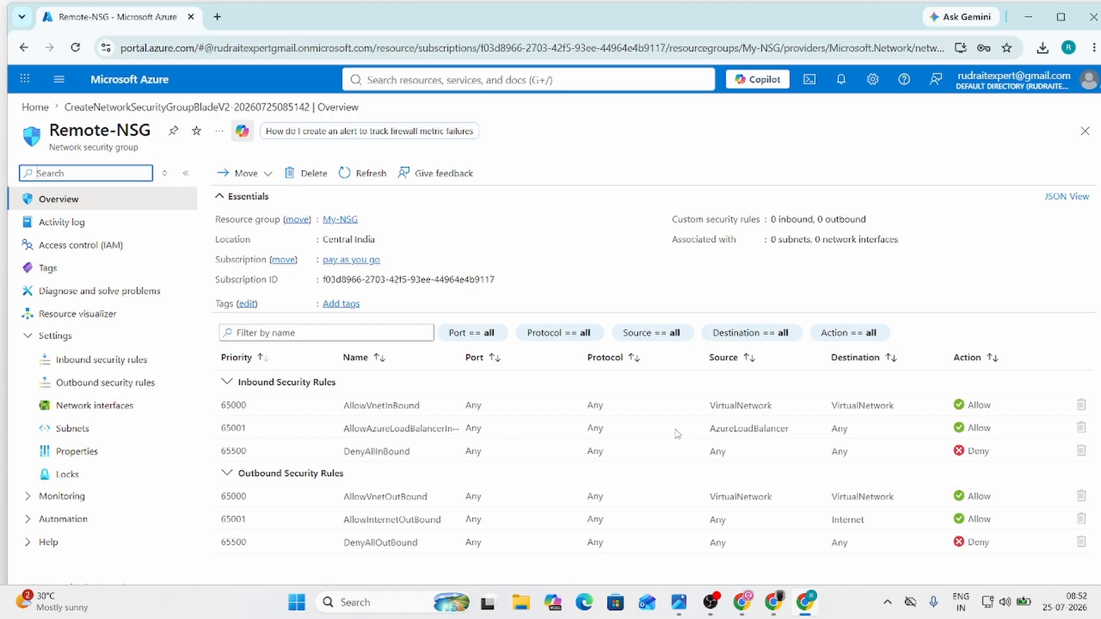
Examine the default inbound and outbound security rules of Remote-NSG, including their sources, destinations and actions.
drag(349, 417, 434, 415)
click(406, 406)
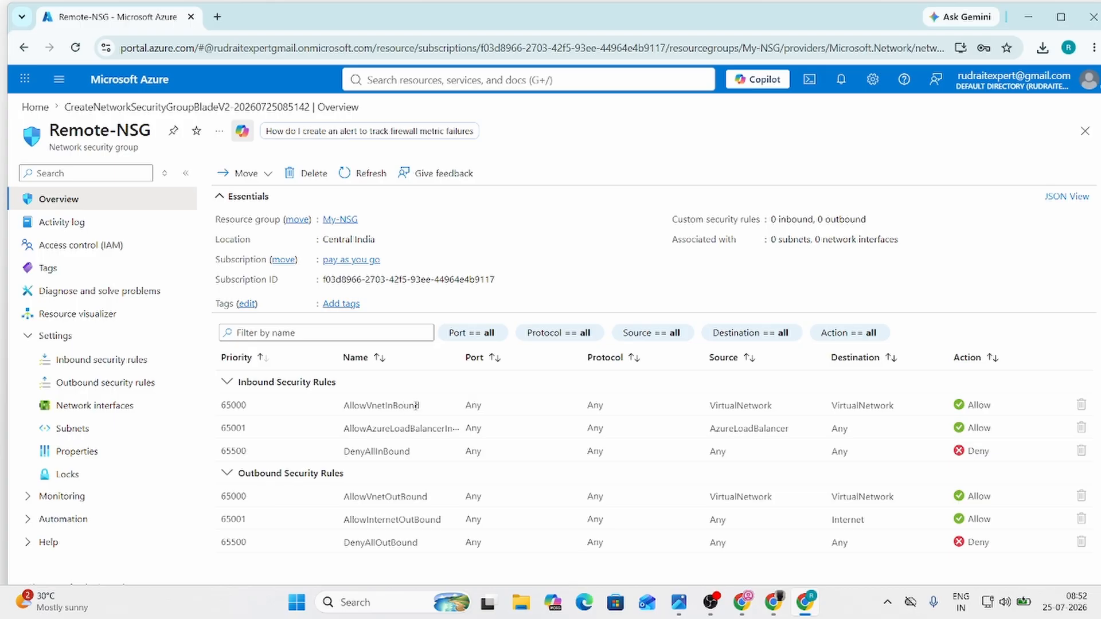
drag(369, 408, 969, 405)
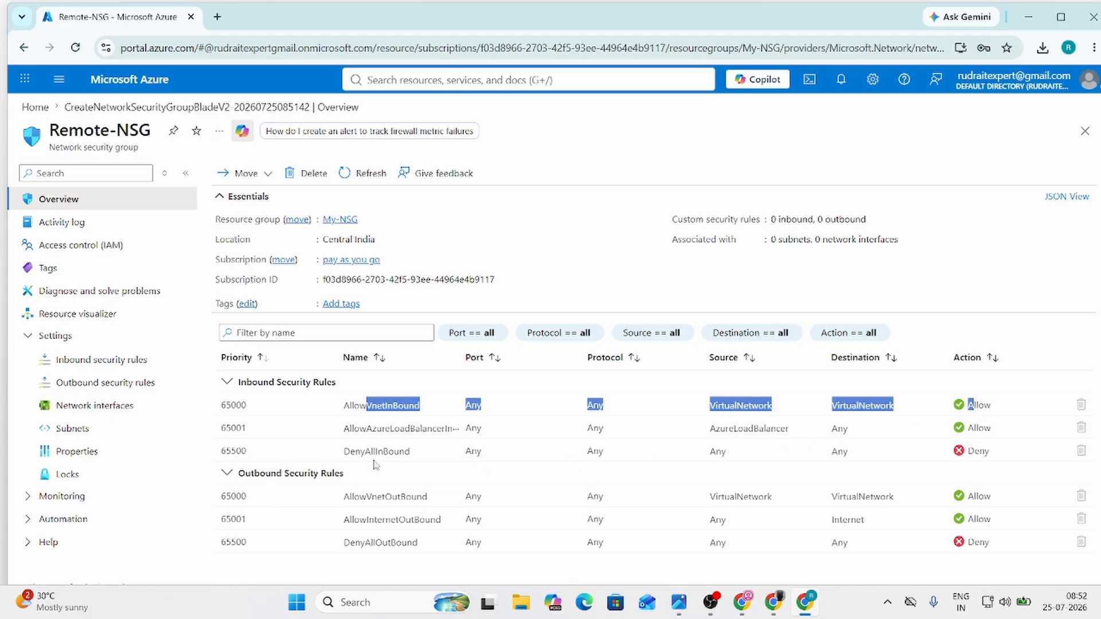
drag(338, 433, 992, 427)
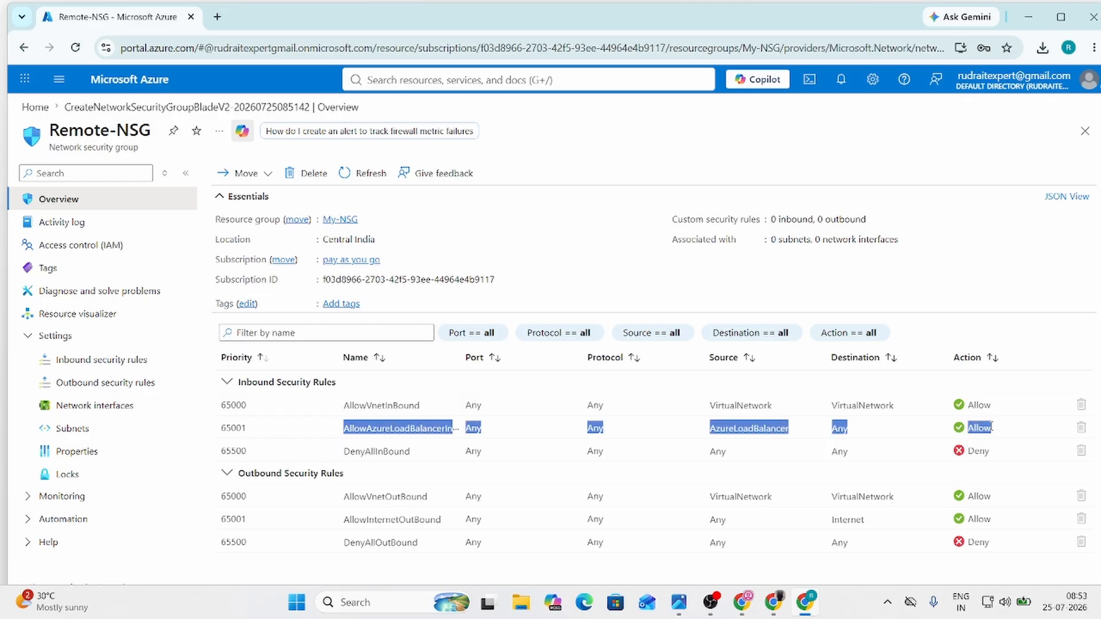
drag(296, 462, 952, 462)
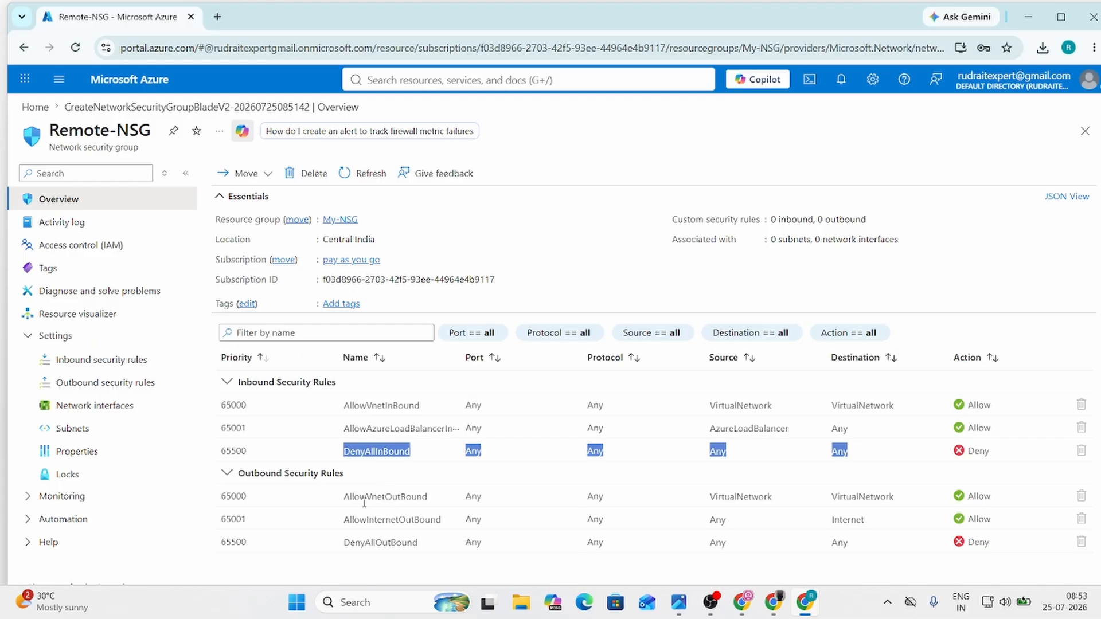
drag(364, 500, 428, 498)
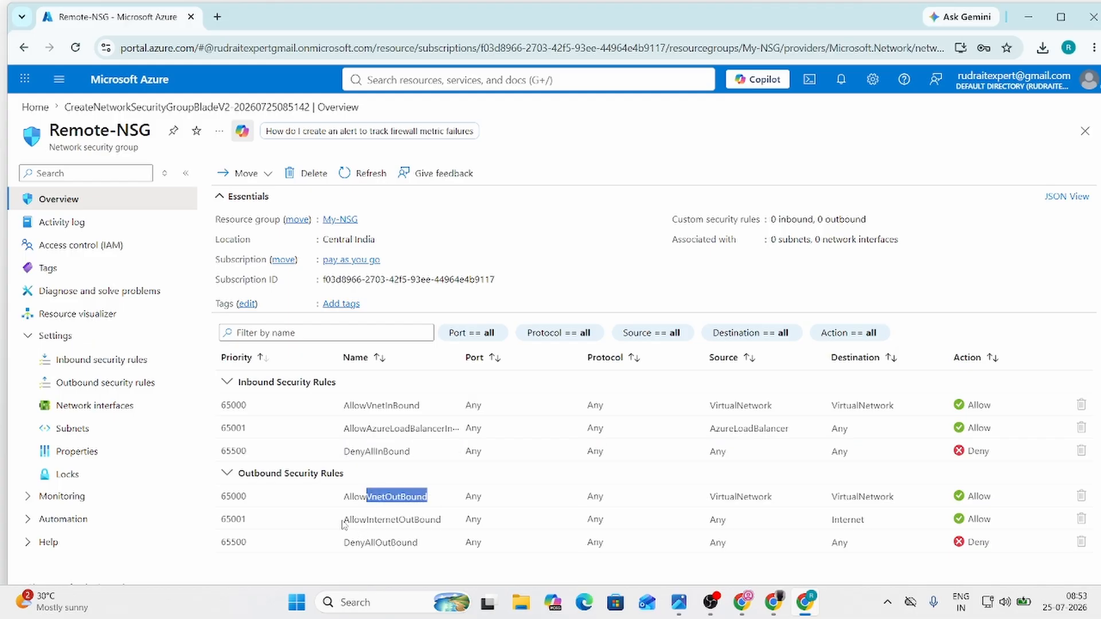
drag(343, 520, 485, 524)
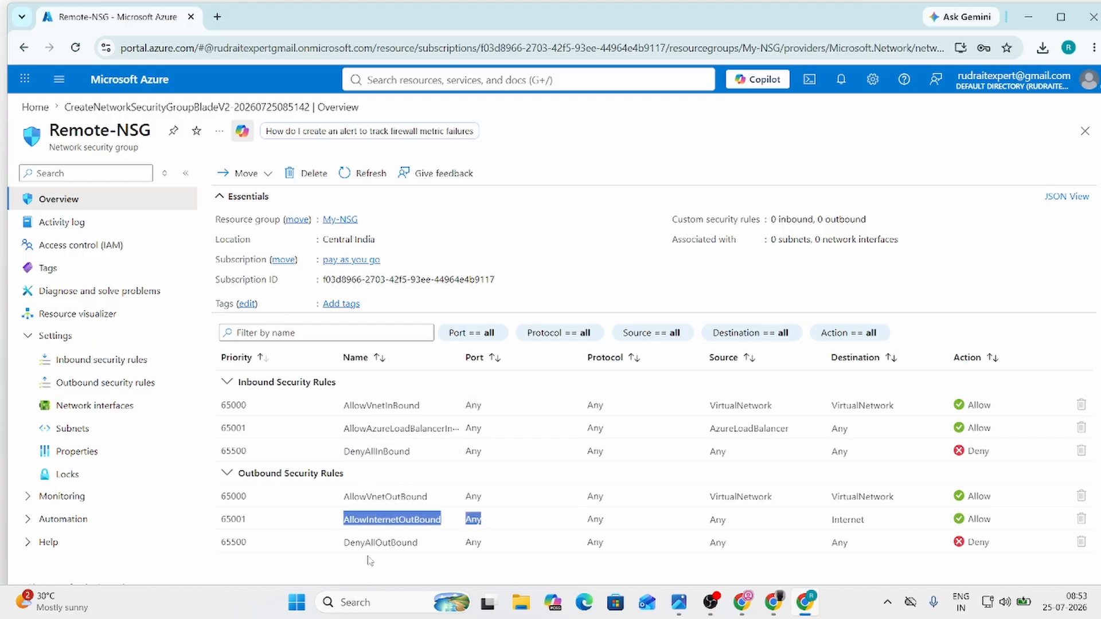
drag(343, 542, 622, 547)
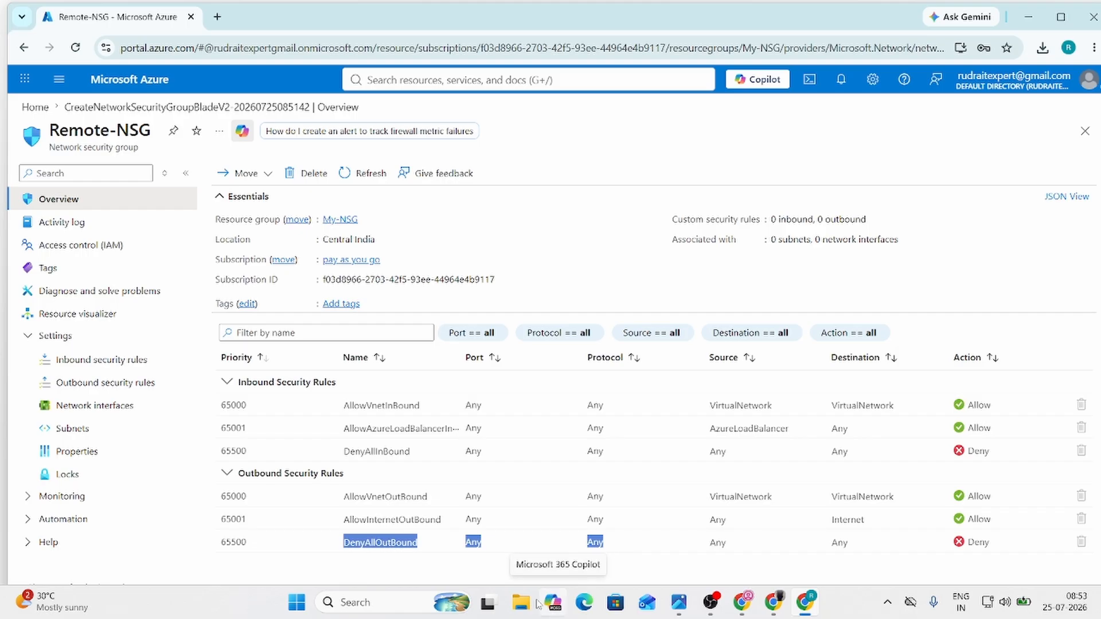
mouse_move(498, 614)
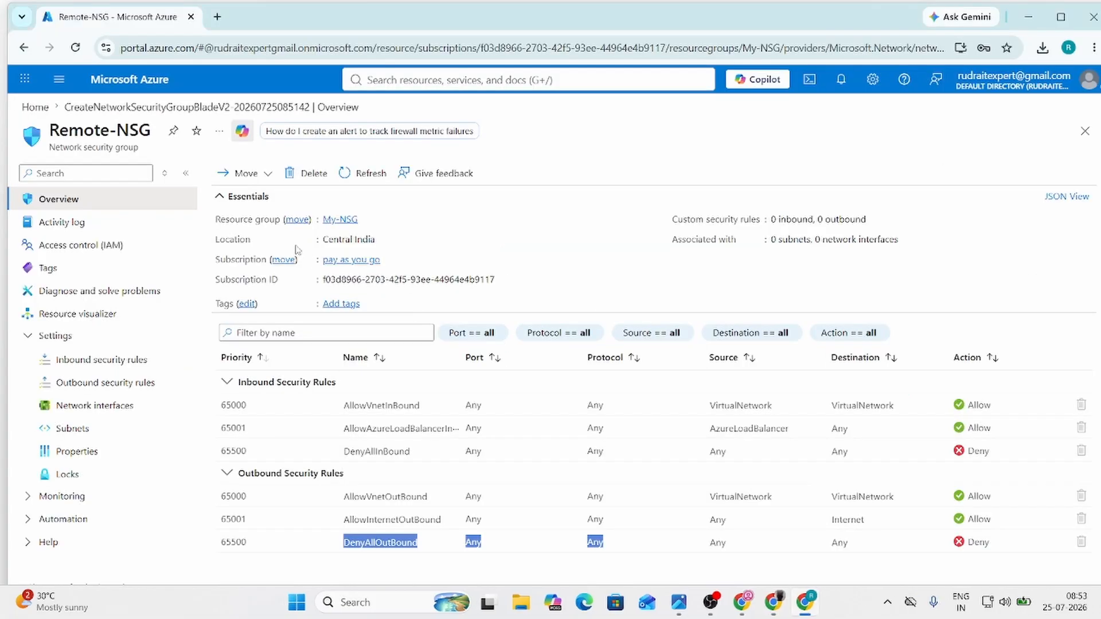
click(645, 233)
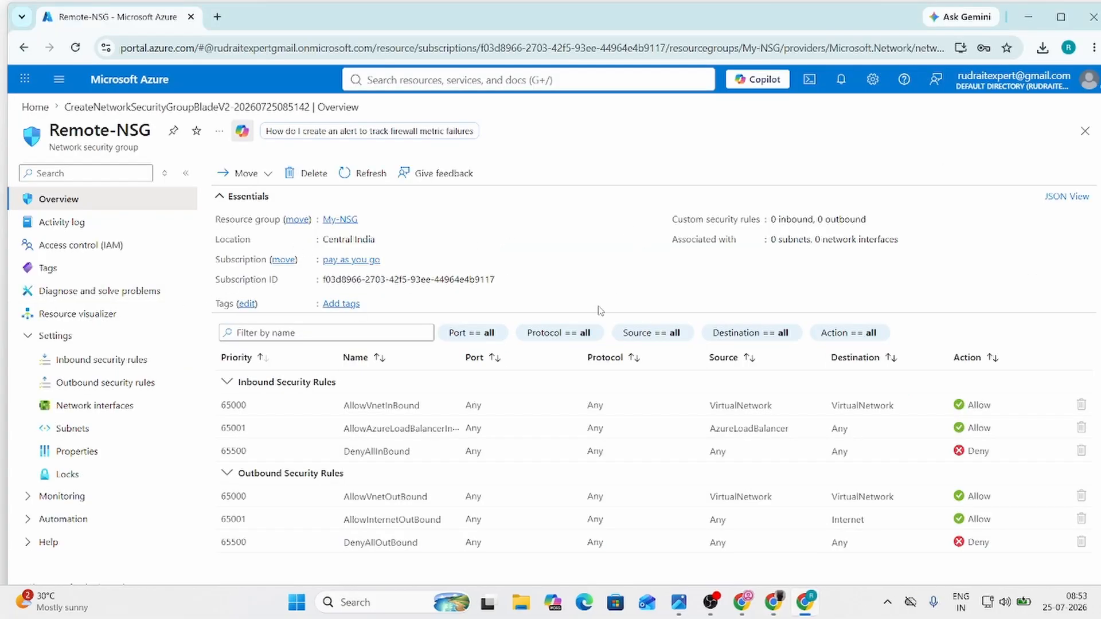
Open the inbound security rules of Remote-NSG and start adding a new rule.
click(105, 370)
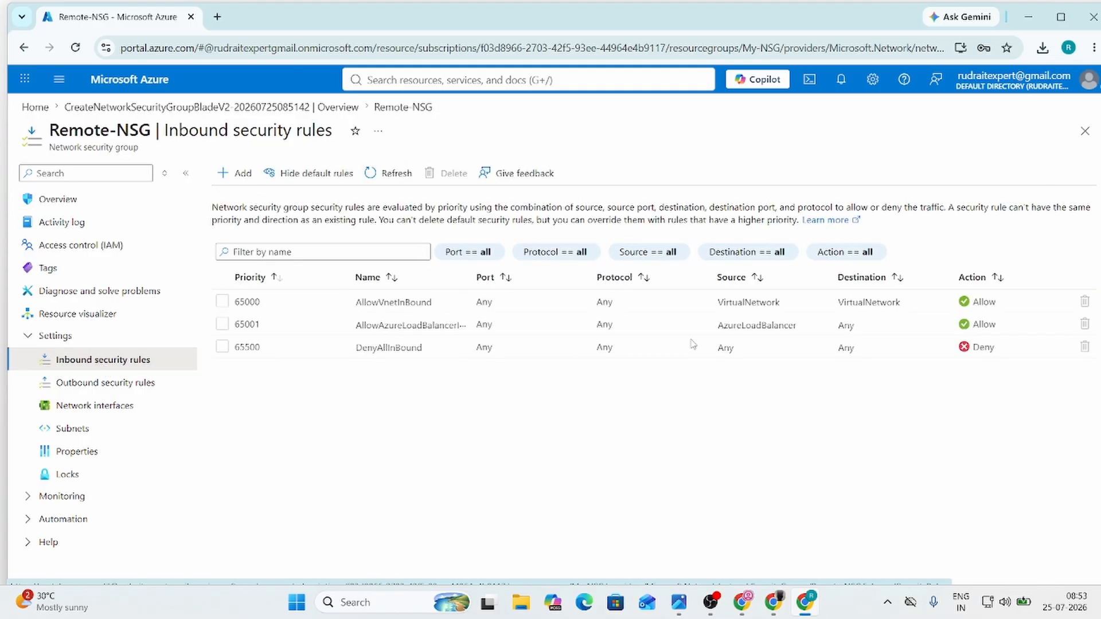
click(241, 177)
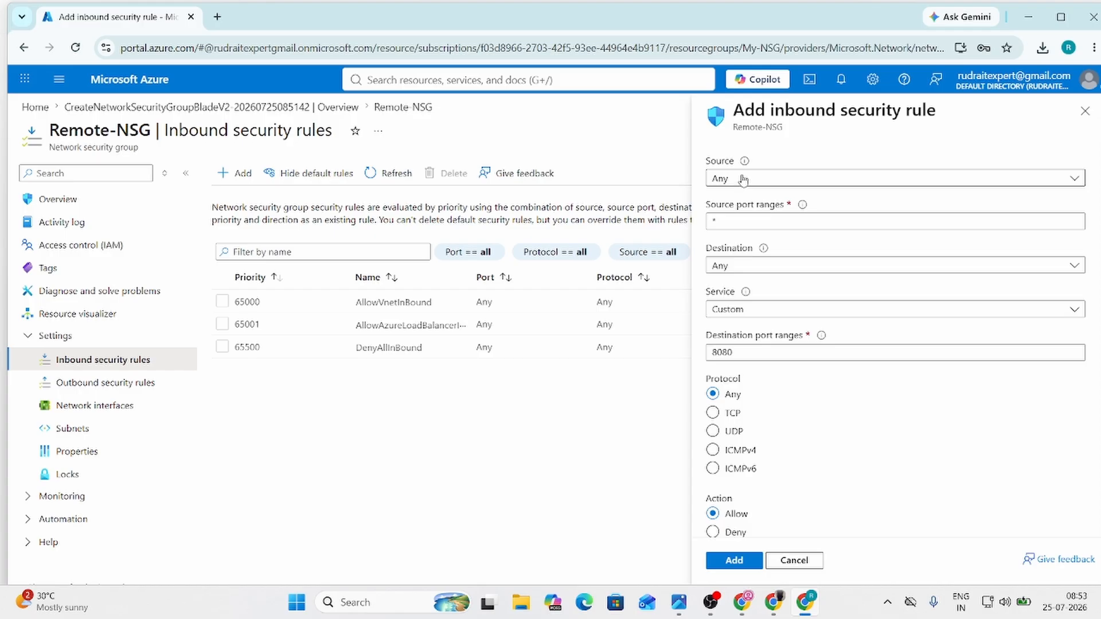
Try IP Addresses and My IP address as the inbound rule's source, and return the source to Any.
click(743, 179)
click(753, 217)
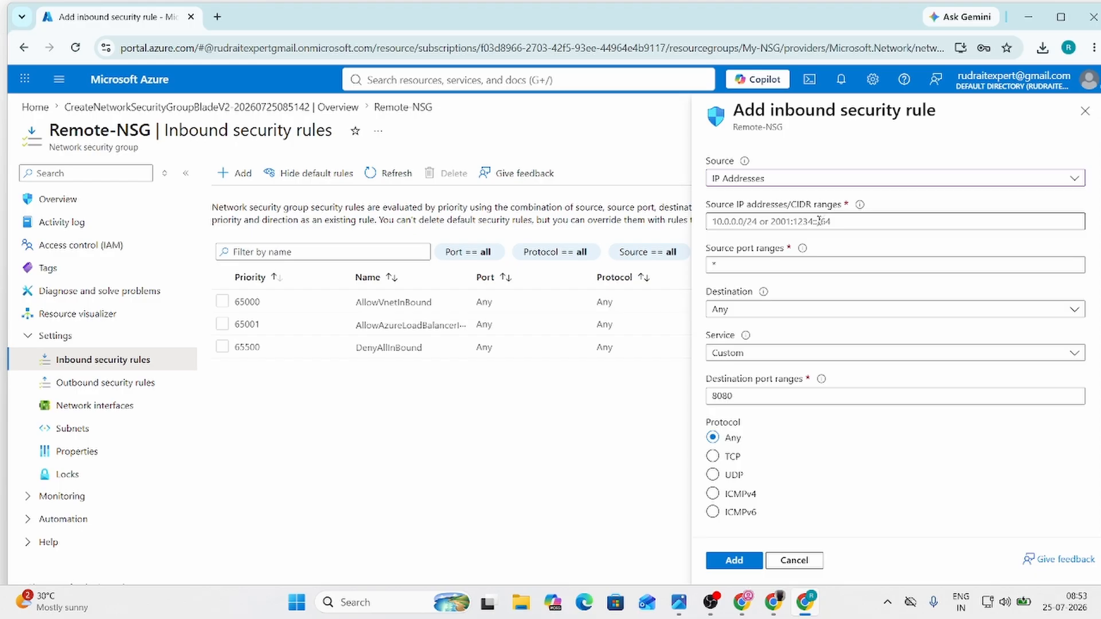
click(745, 179)
click(730, 198)
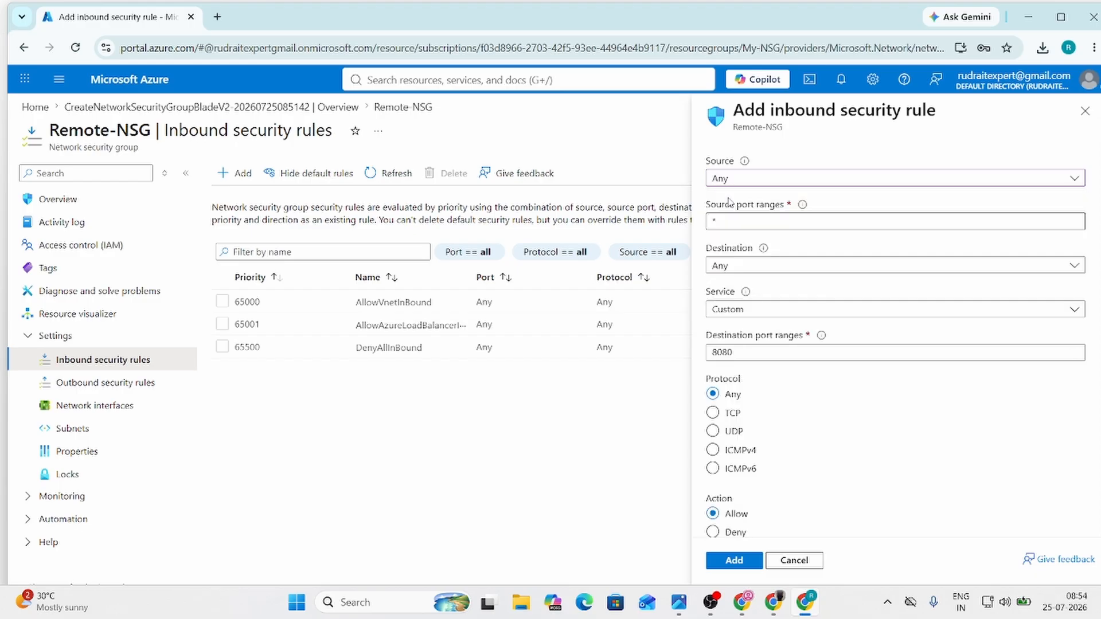
click(770, 180)
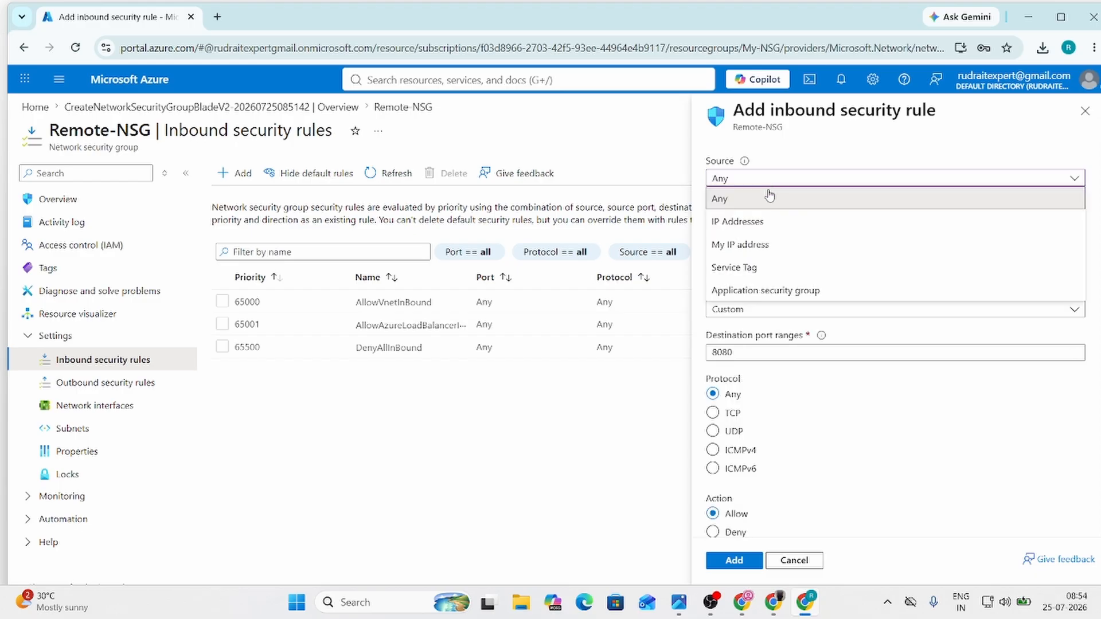
click(768, 248)
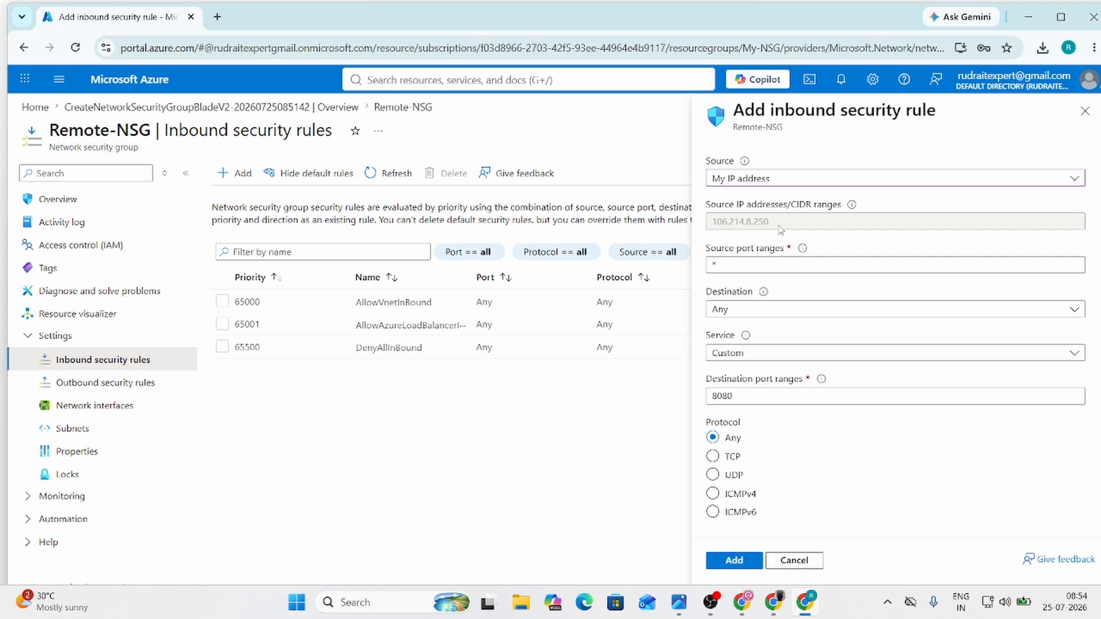
click(778, 183)
click(776, 205)
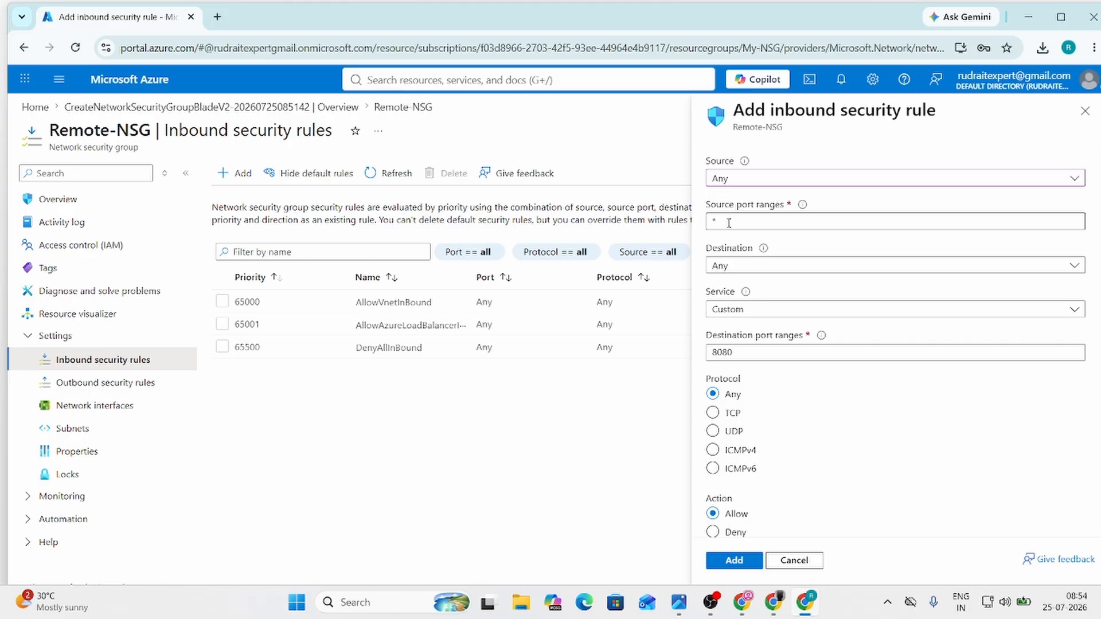
Try IP Addresses as the inbound rule's destination, and return the destination to Any.
click(780, 276)
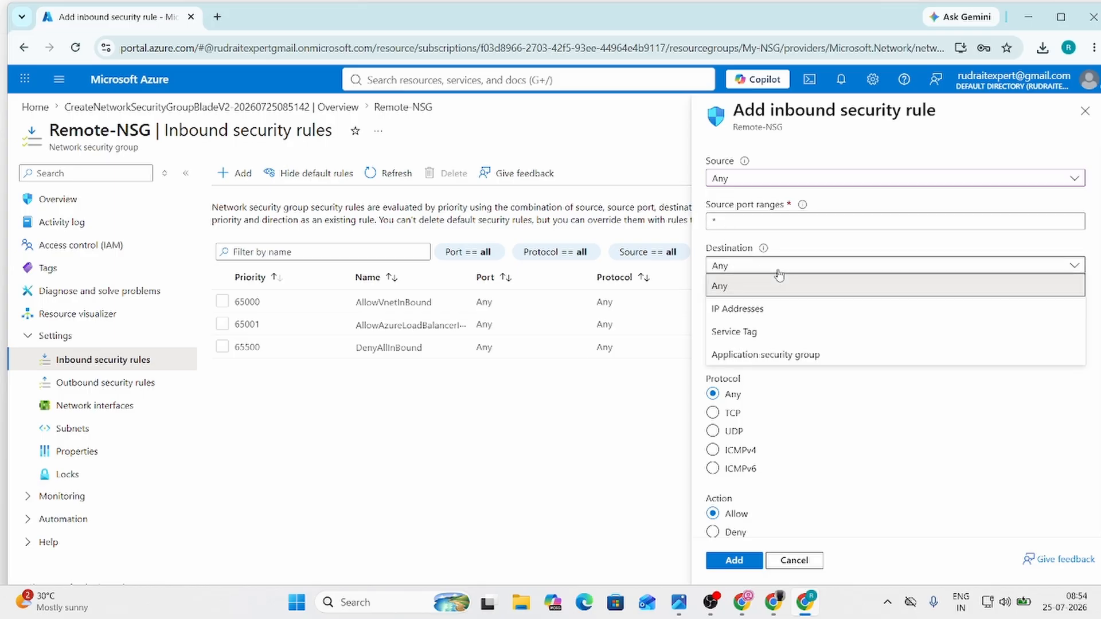
click(766, 310)
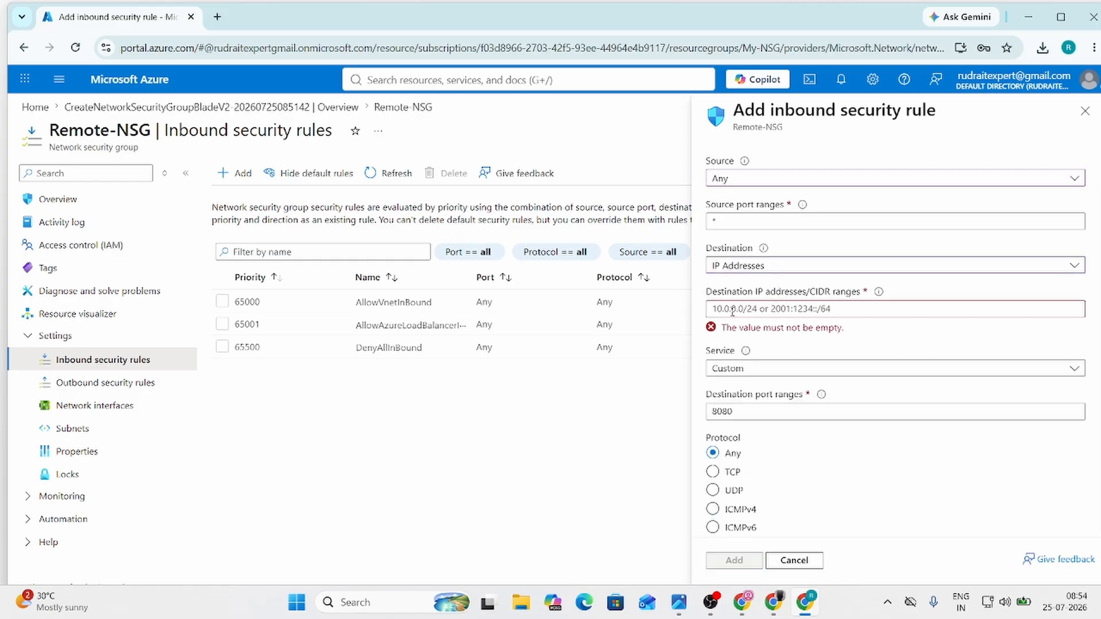
click(739, 267)
click(738, 286)
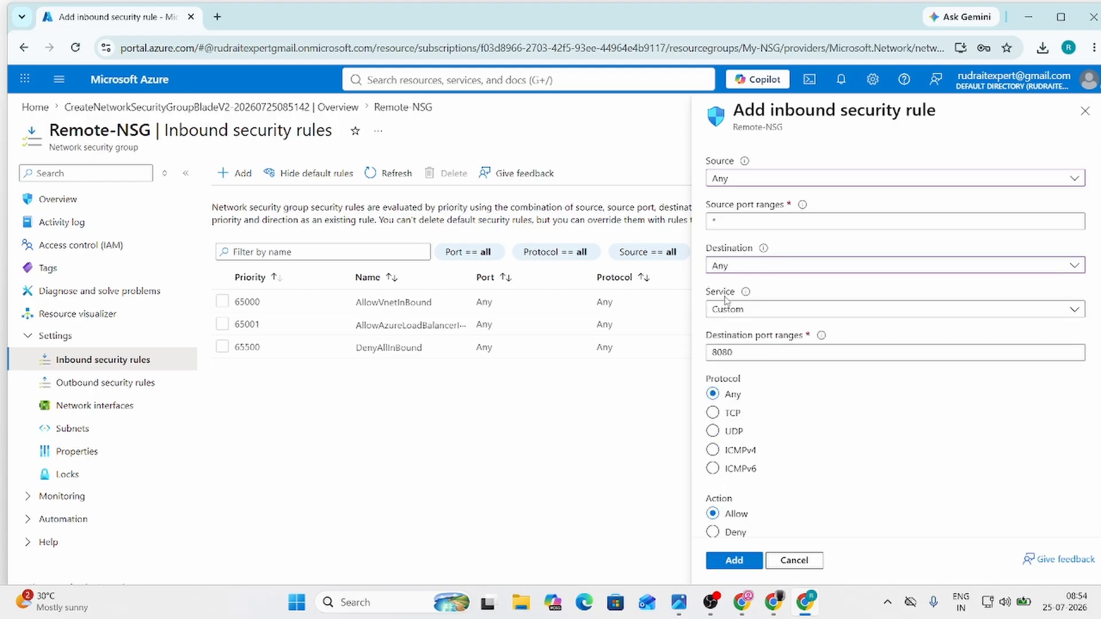
Create an inbound security rule named RDP that allows the RDP service from any source at priority 100.
click(737, 312)
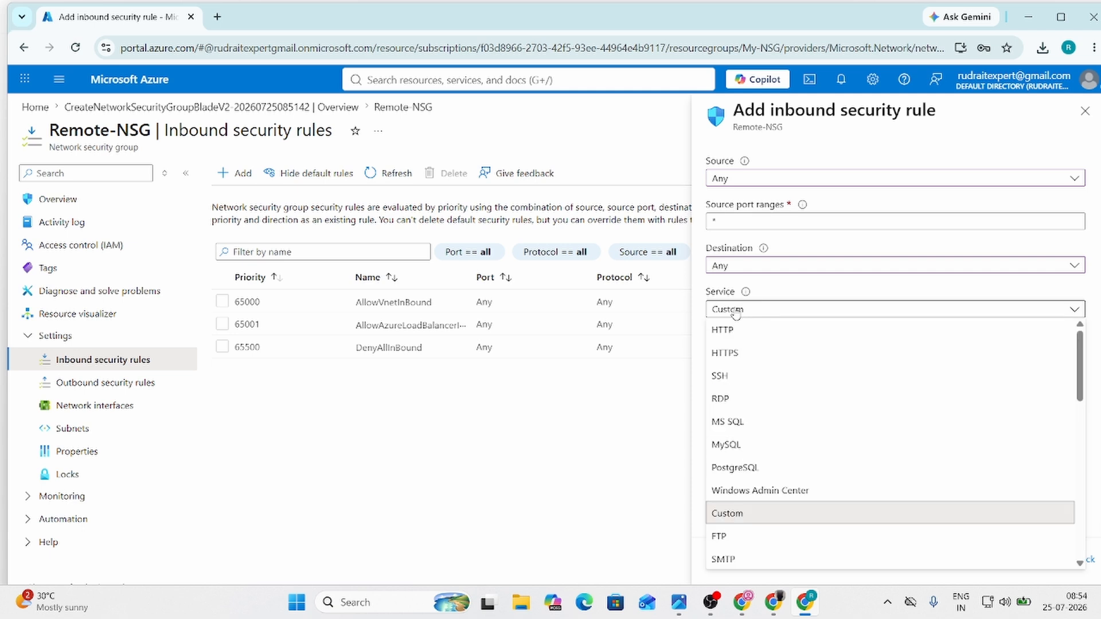
click(721, 399)
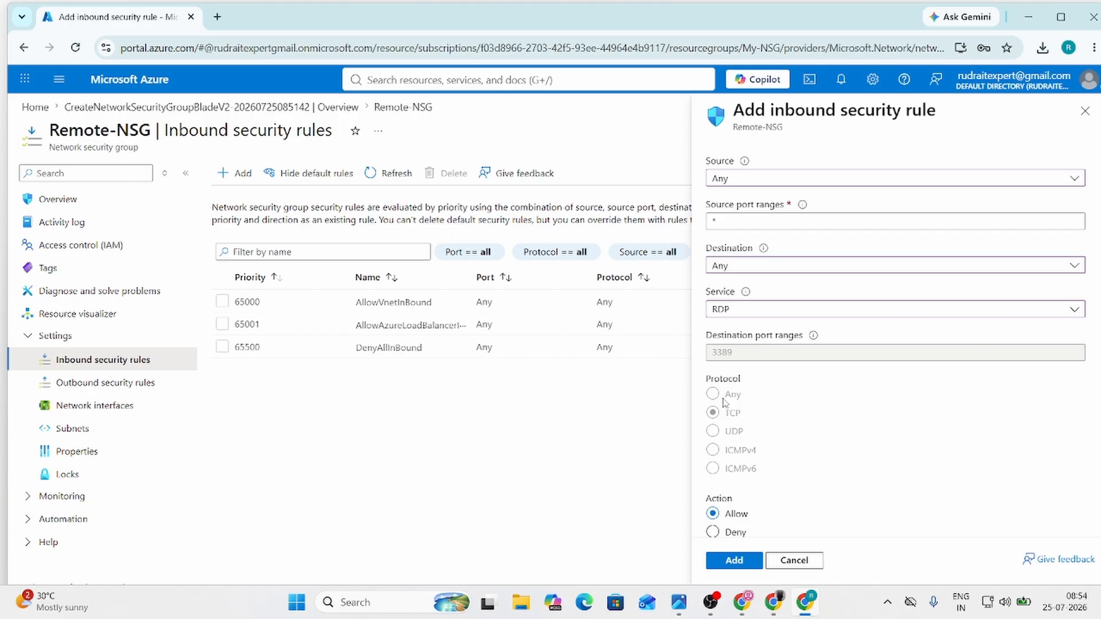
scroll(744, 439, down, 3)
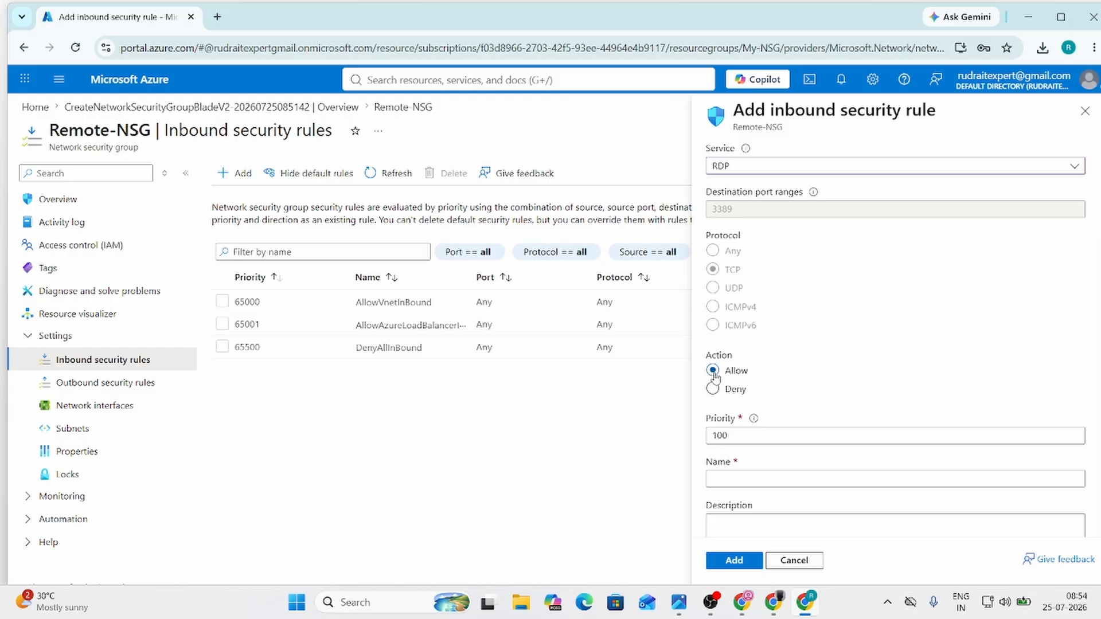
click(737, 474)
text(RDP)
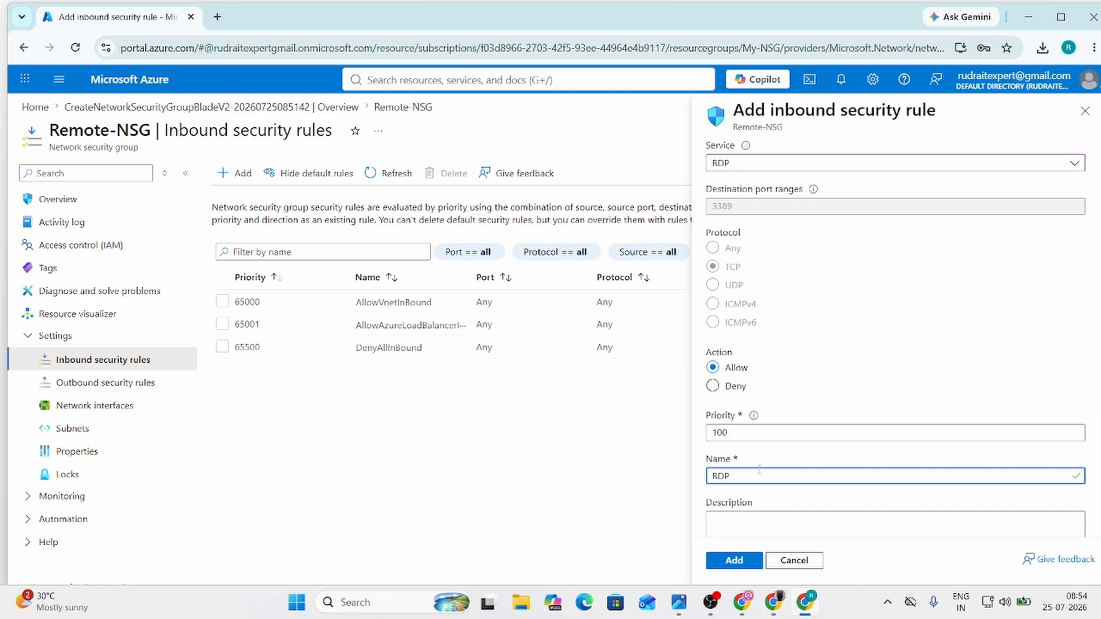
scroll(759, 469, down, 1)
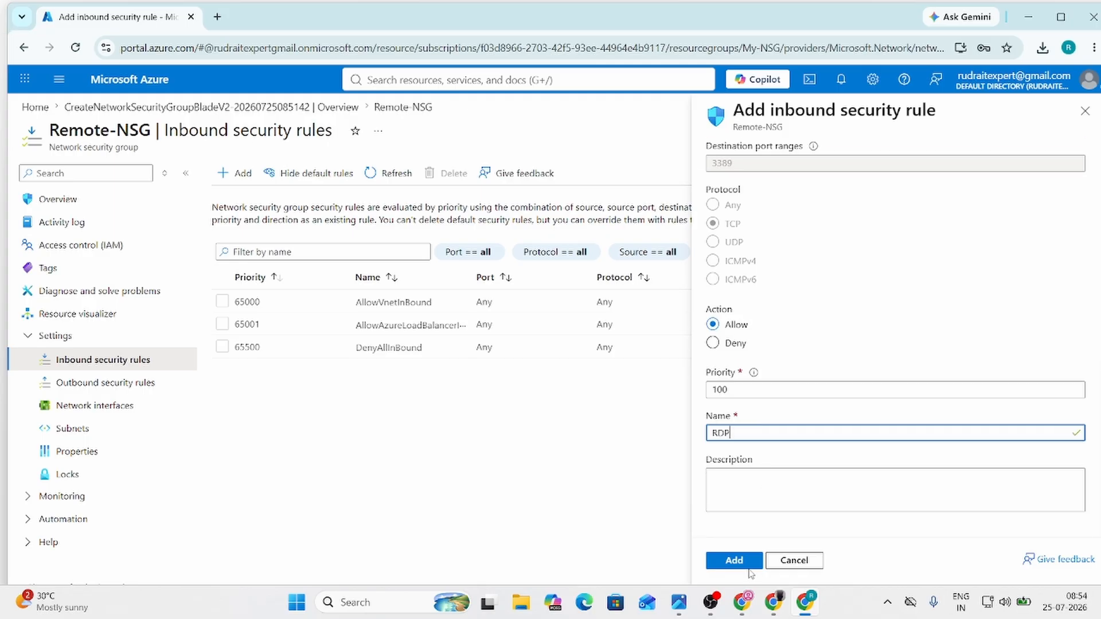
click(741, 560)
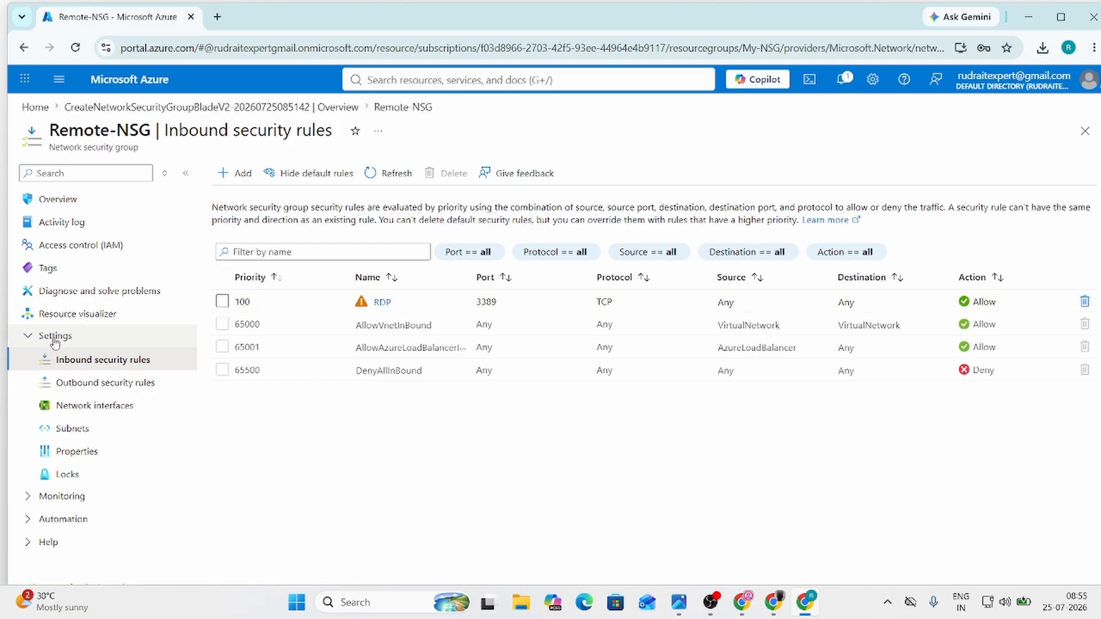
Associate Subnet-1 of the NSG-Vnet-1 virtual network with Remote-NSG.
click(73, 429)
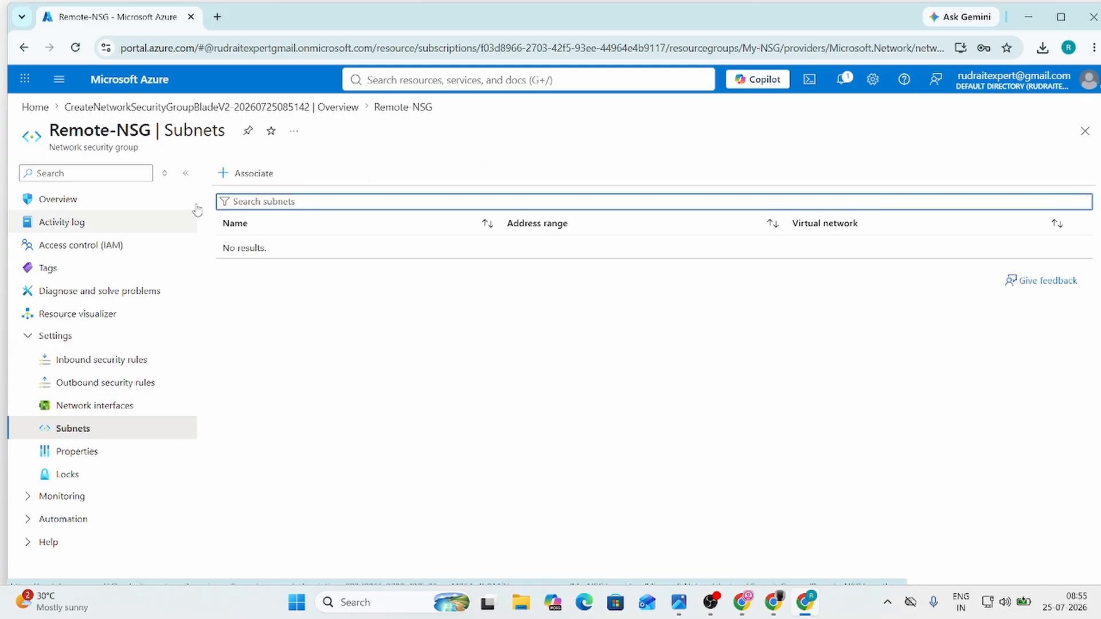
click(248, 173)
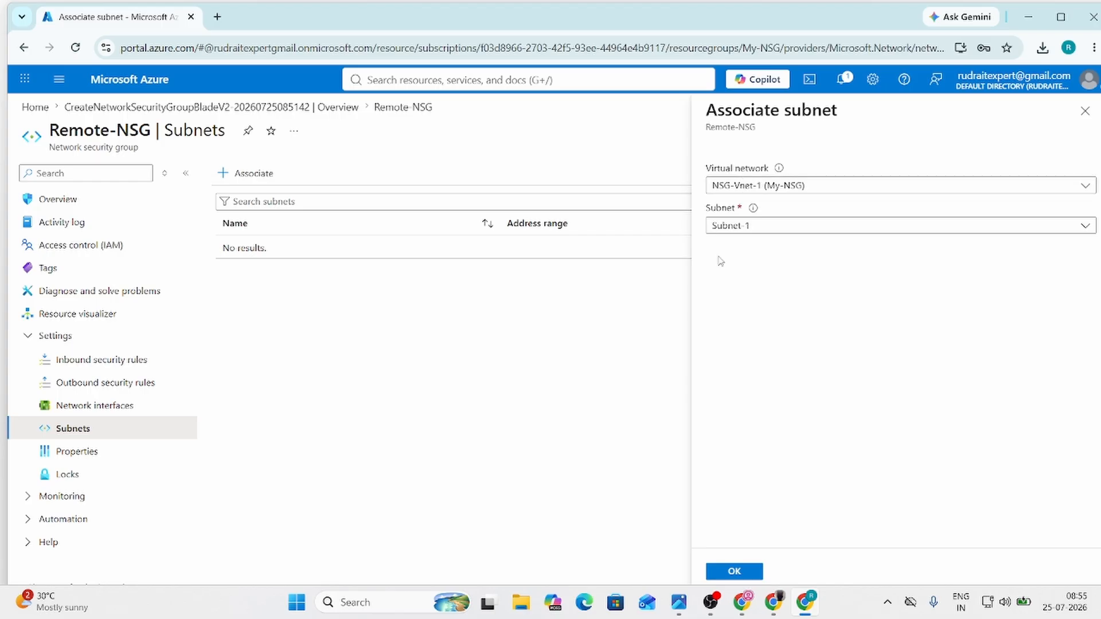
click(734, 573)
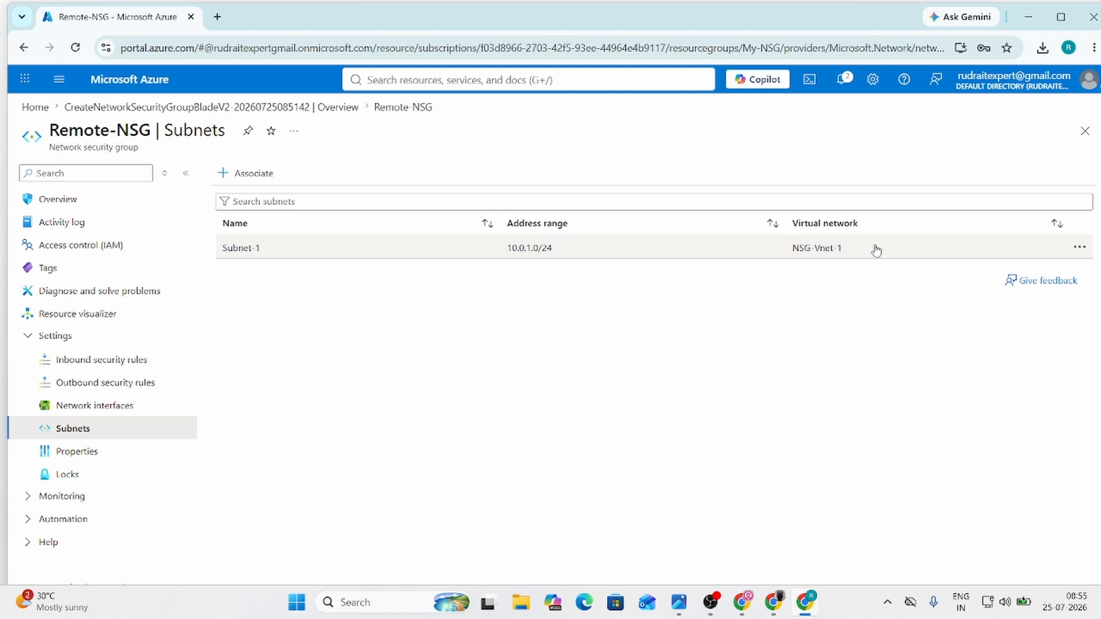
click(127, 407)
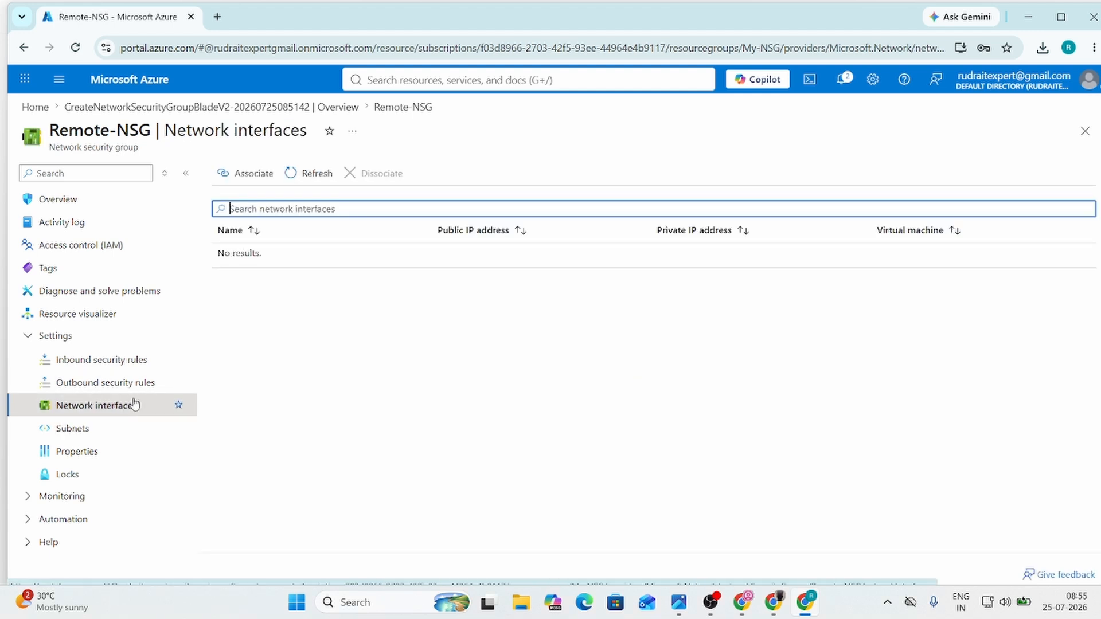
click(246, 175)
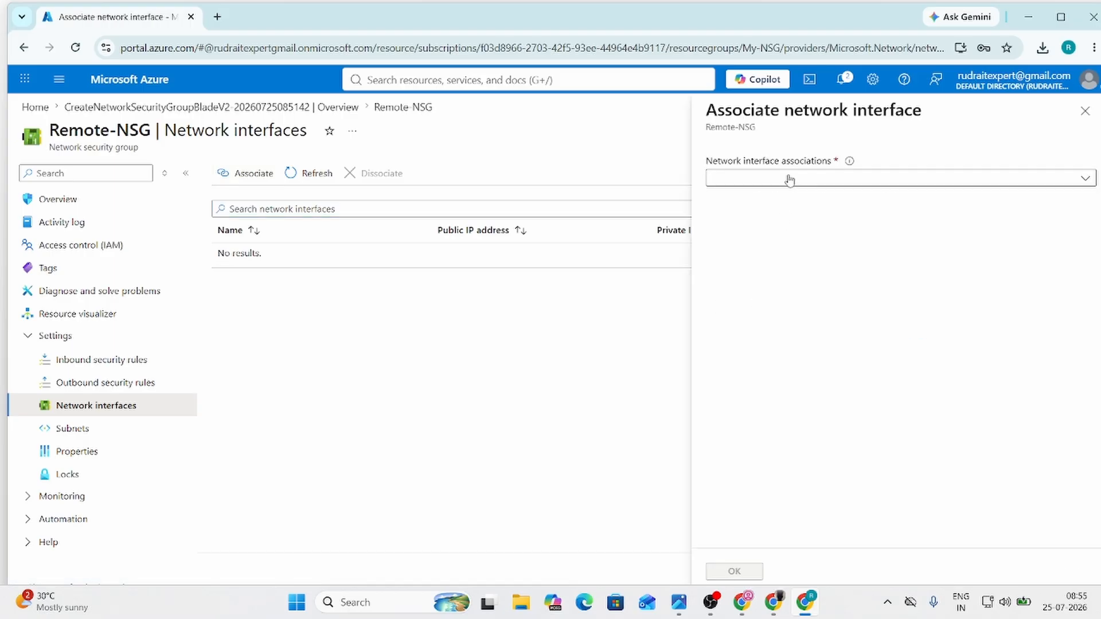
click(789, 179)
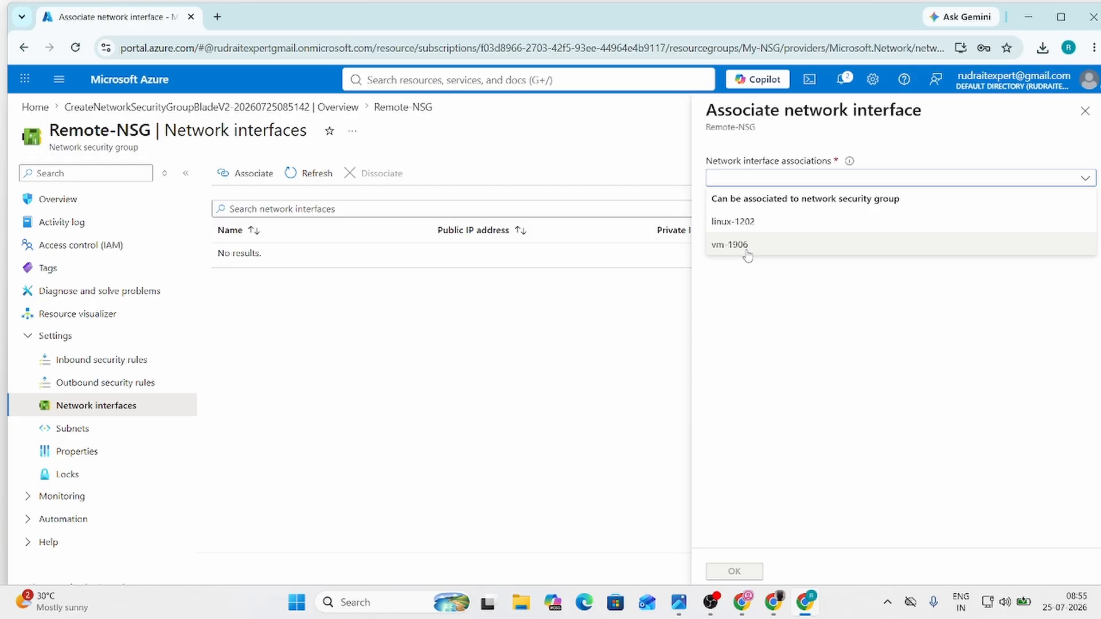
click(1085, 111)
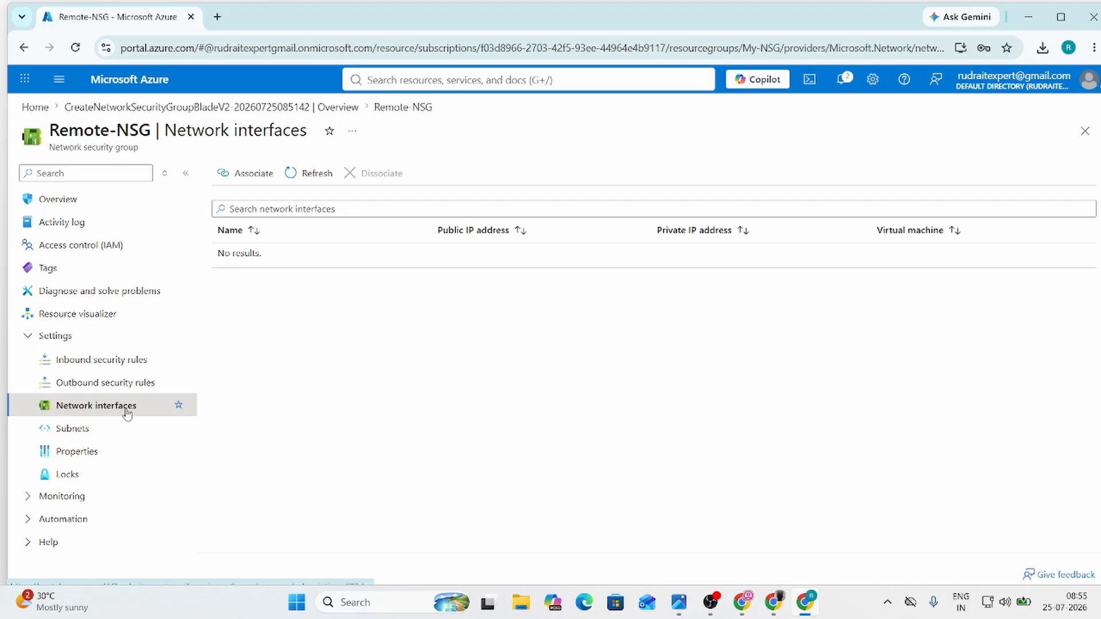
Add a second inbound security rule named SSH that allows the SSH service from any source at priority 110.
click(128, 359)
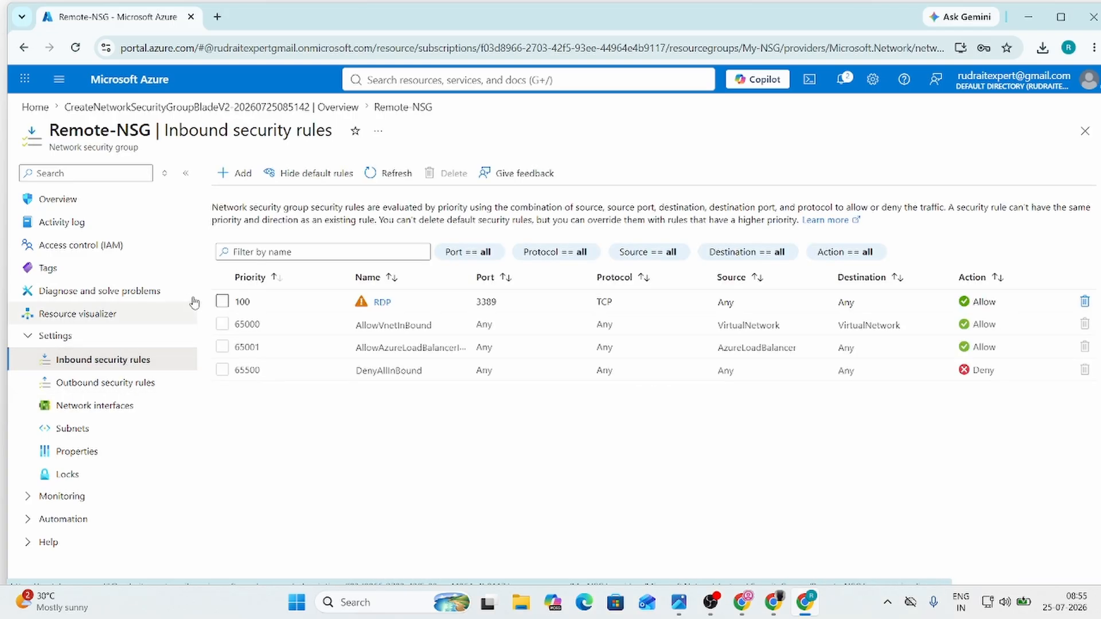
click(238, 178)
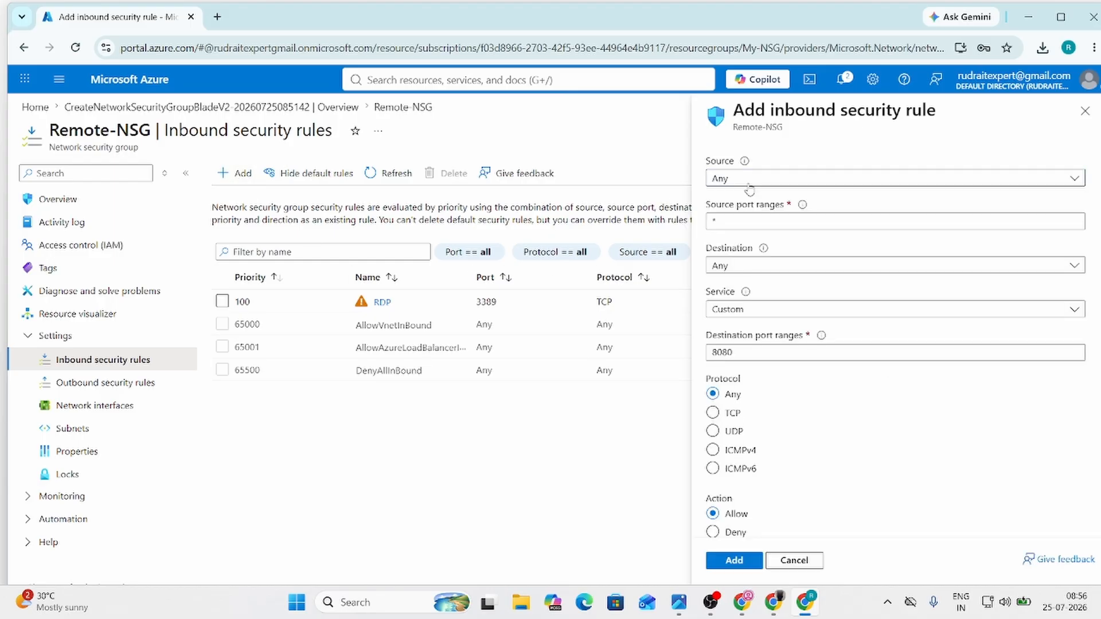
click(761, 313)
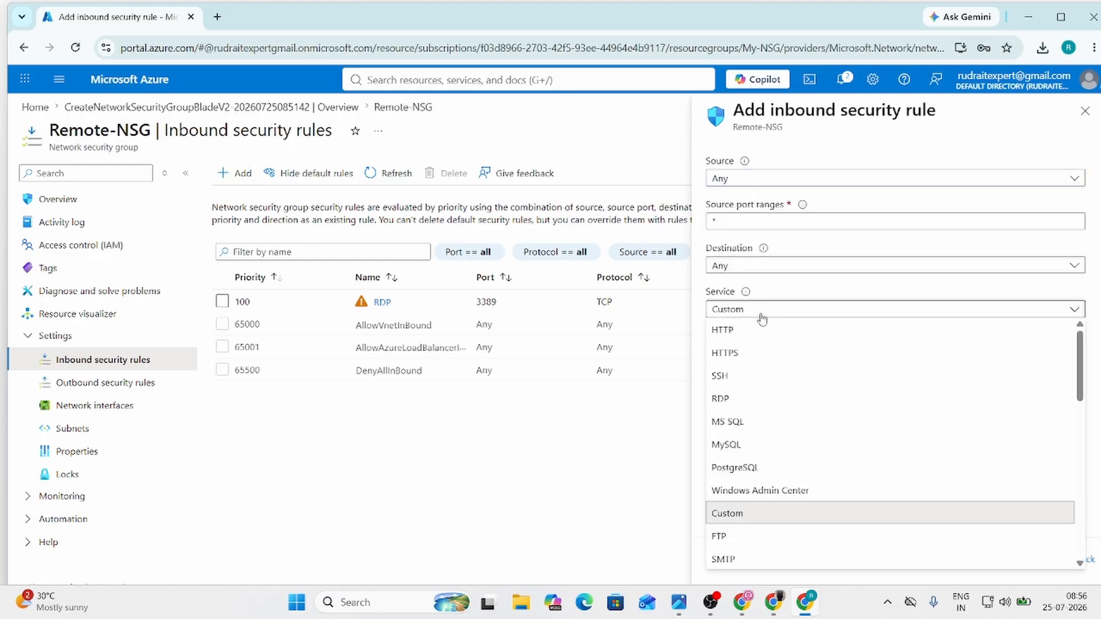
click(748, 377)
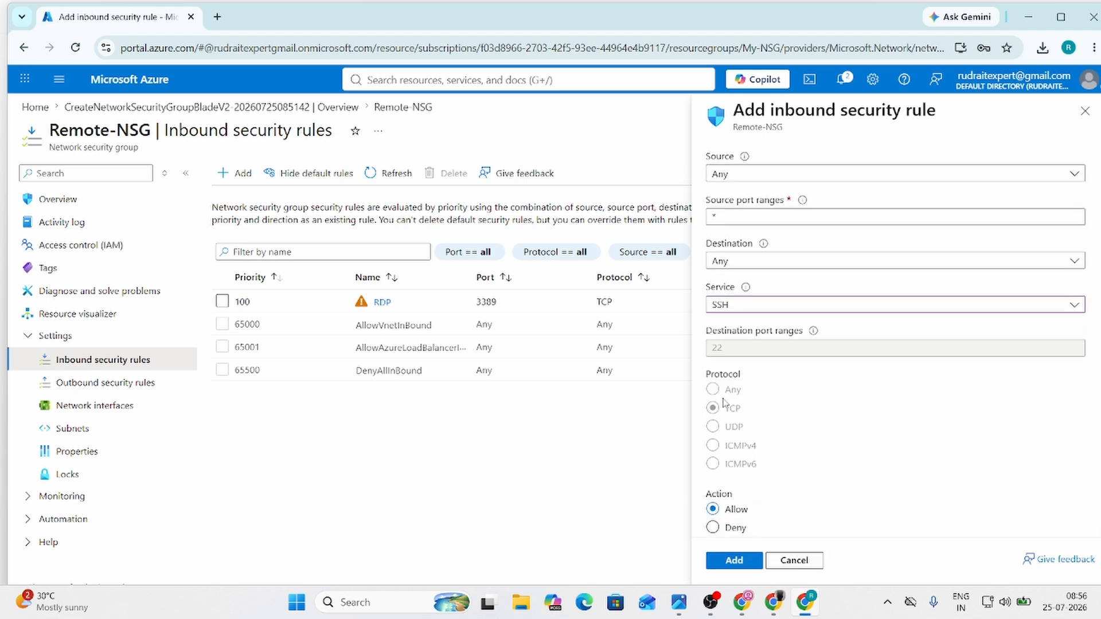
scroll(724, 365, down, 3)
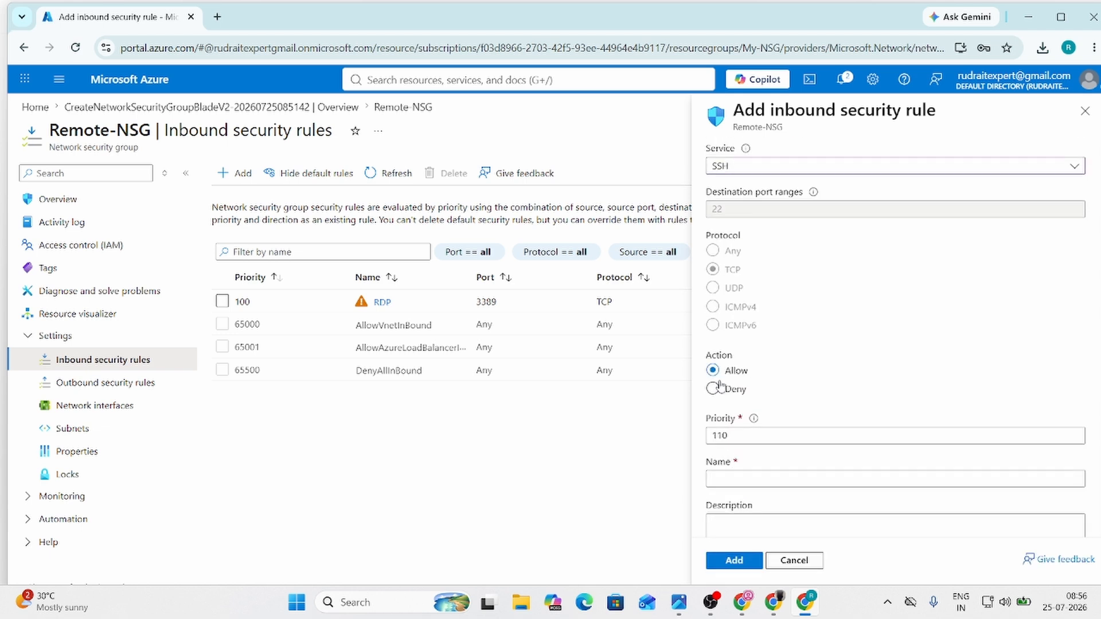
click(730, 478)
text(SSH)
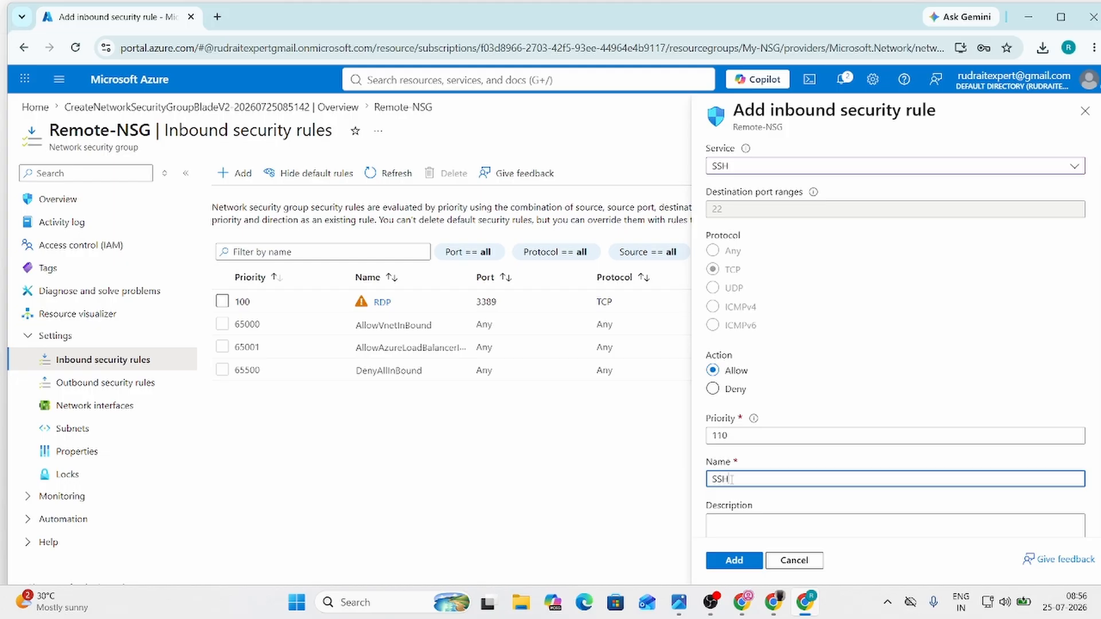
click(740, 560)
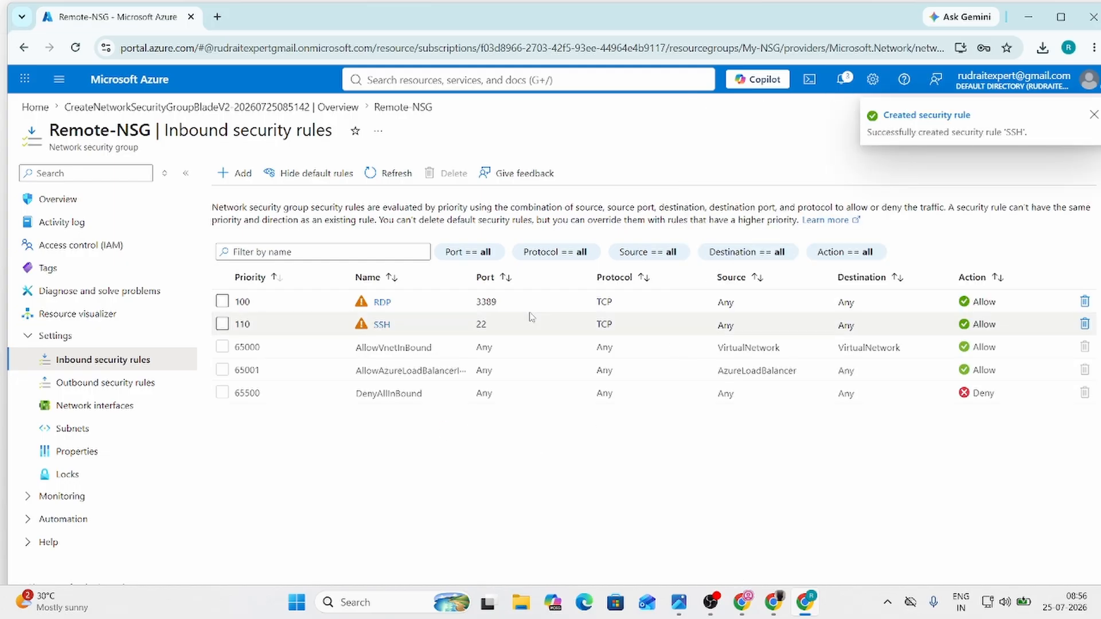
Associate the linux-1202 network interface with Remote-NSG and view the interface's overview.
click(92, 411)
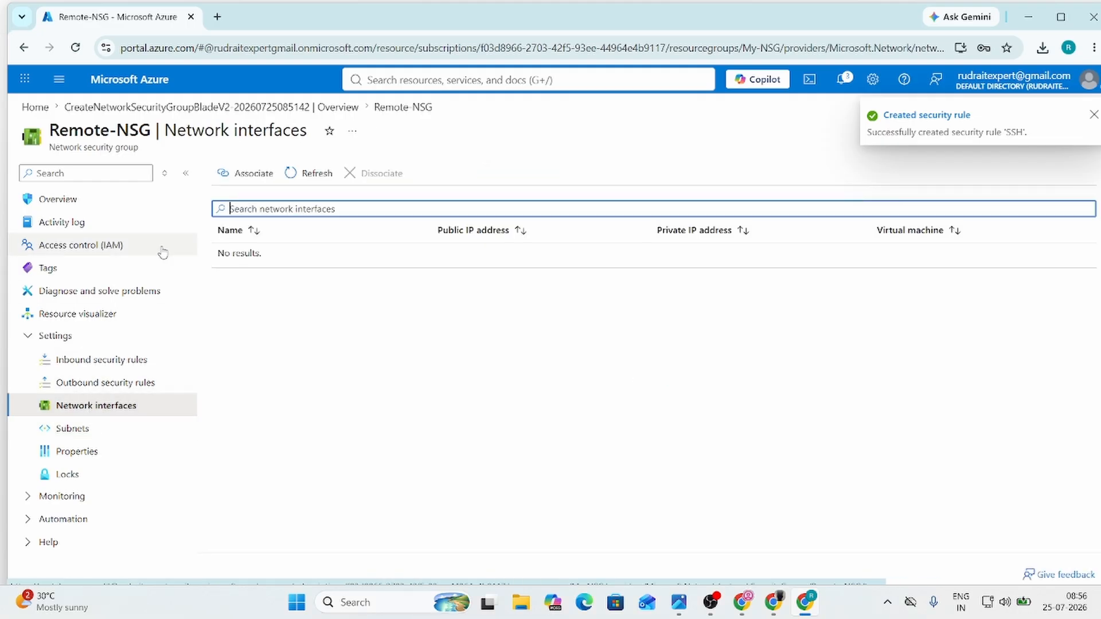
click(241, 177)
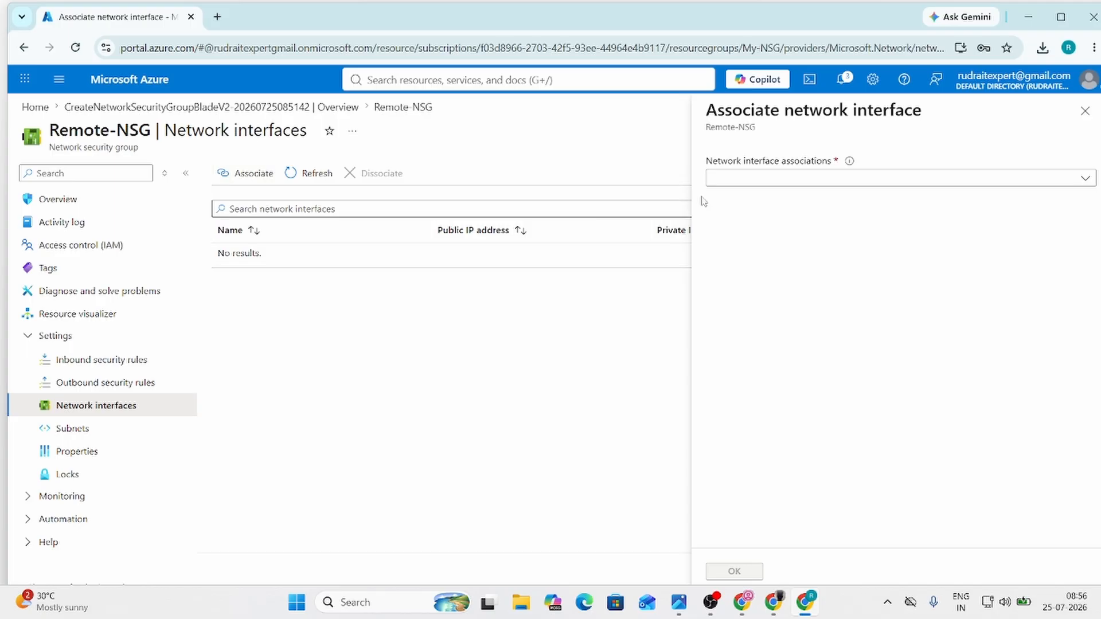
click(769, 182)
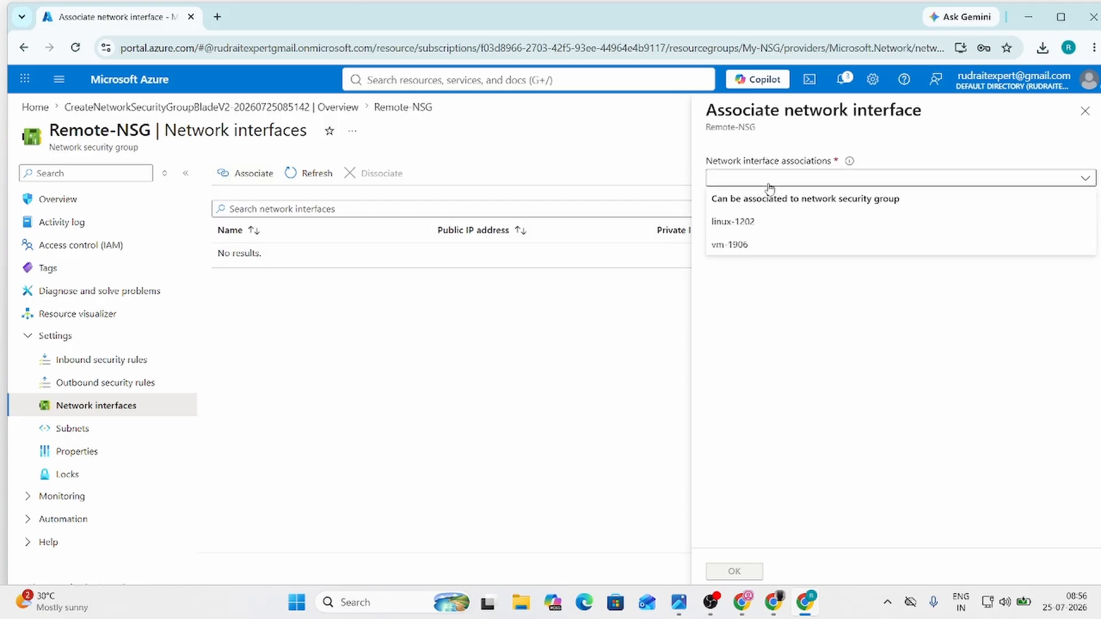
click(745, 222)
click(750, 572)
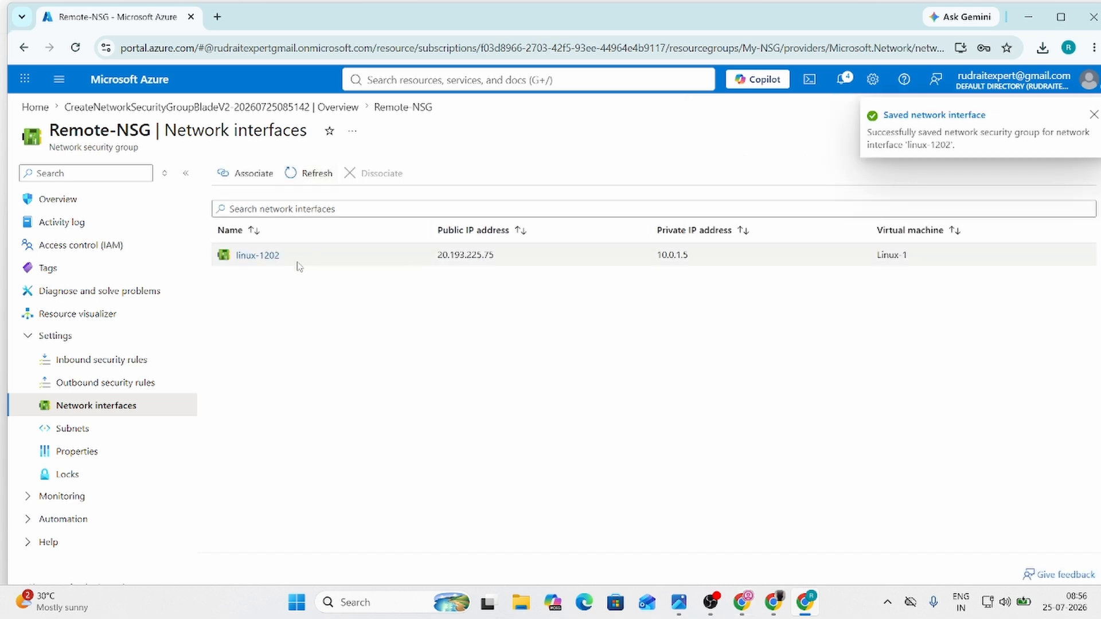
click(271, 256)
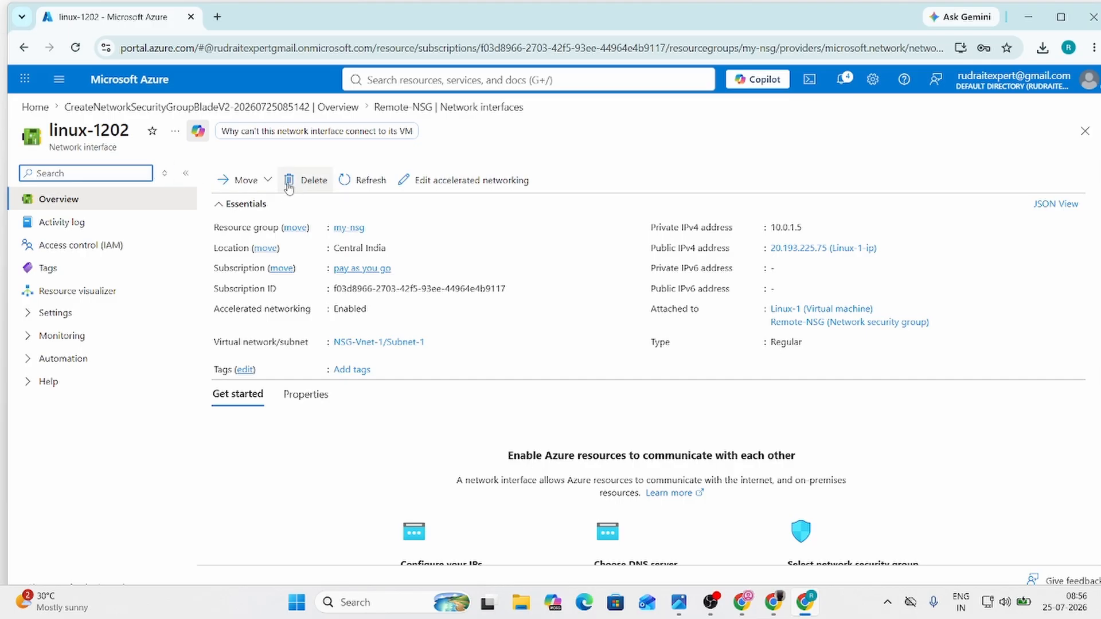
click(1084, 133)
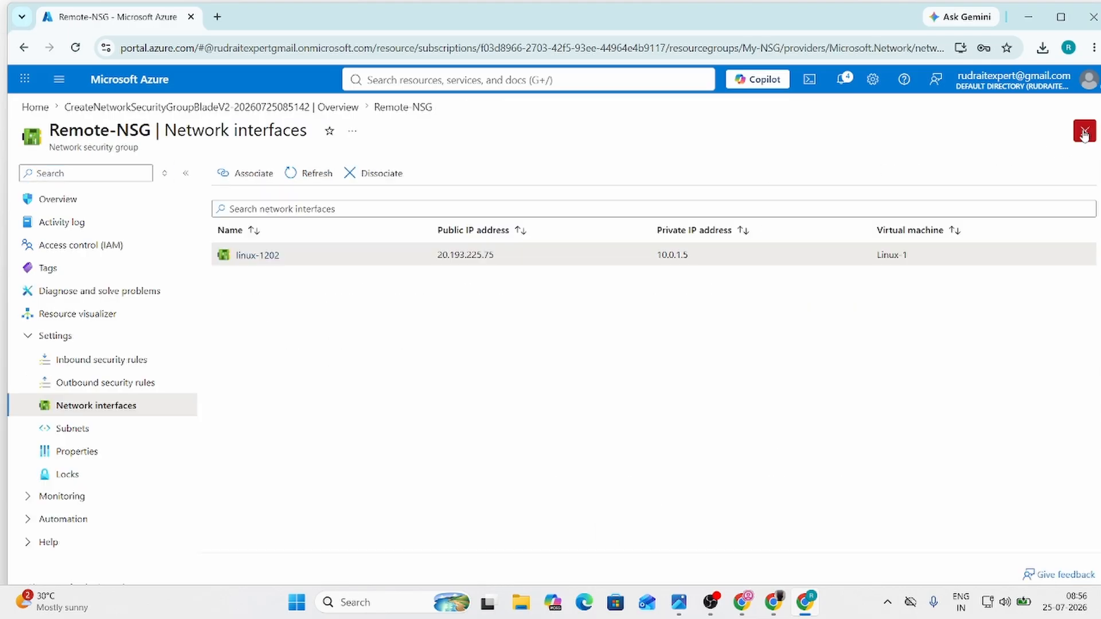
Return to Remote-NSG's subnets and submit the association of Subnet-1 in NSG-Vnet-1 again.
click(92, 437)
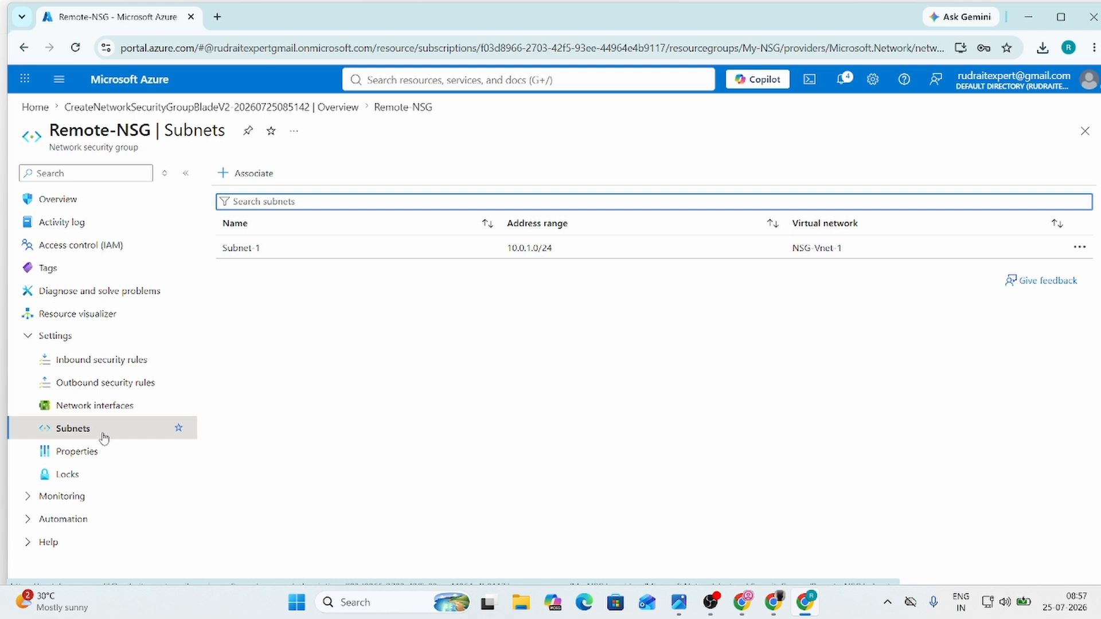
click(255, 179)
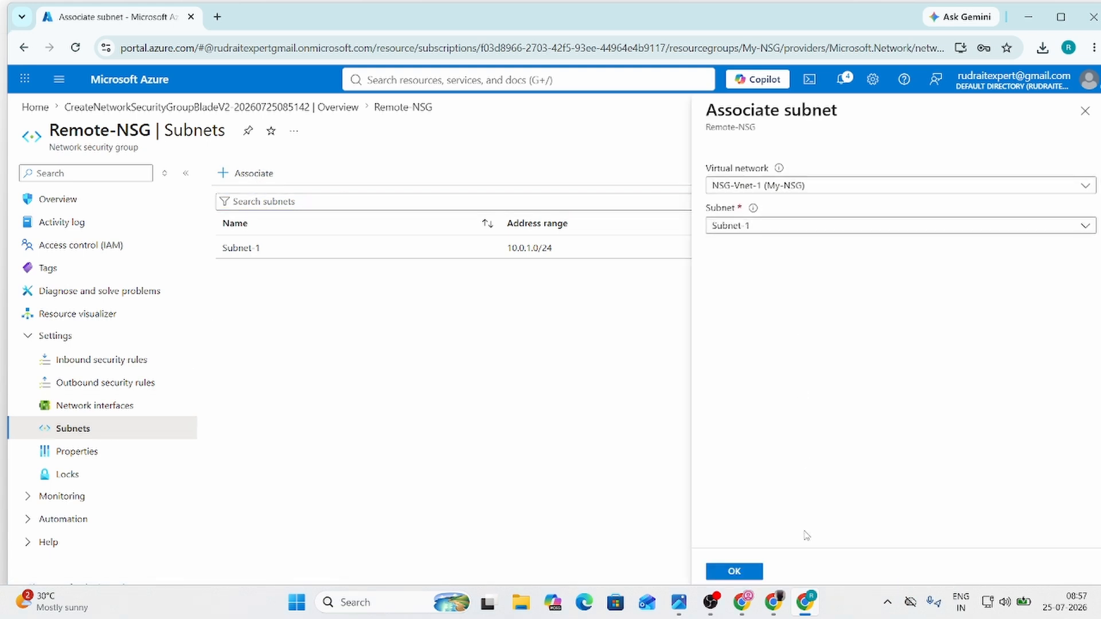
click(745, 571)
click(745, 572)
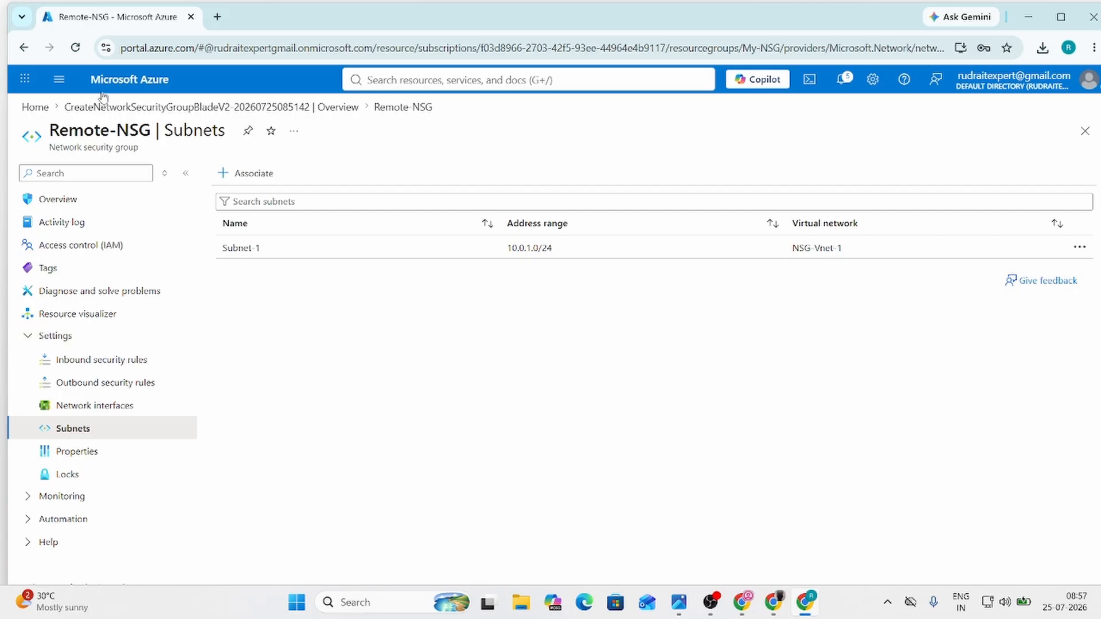
Download the RDP file from the VM-1 virtual machine's connection page and open the file.
click(148, 78)
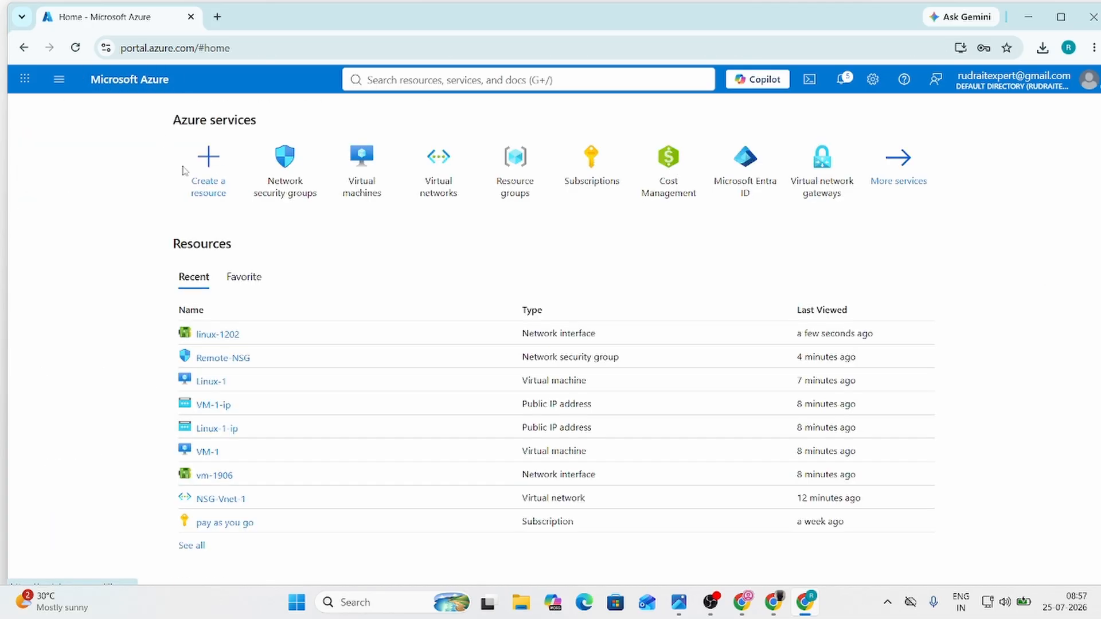
click(365, 192)
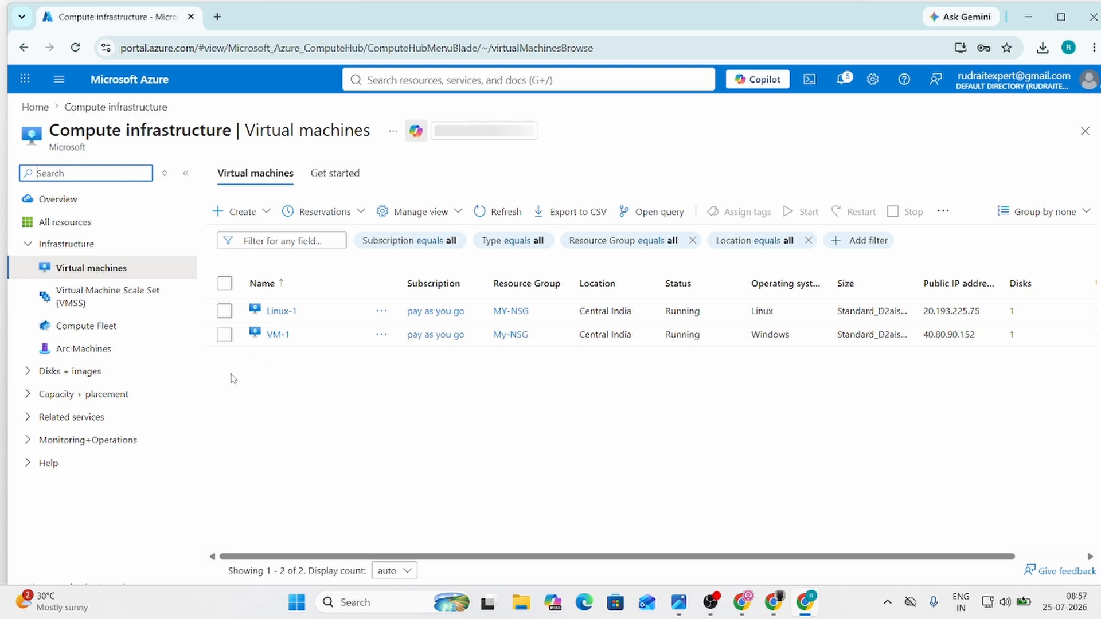
click(277, 335)
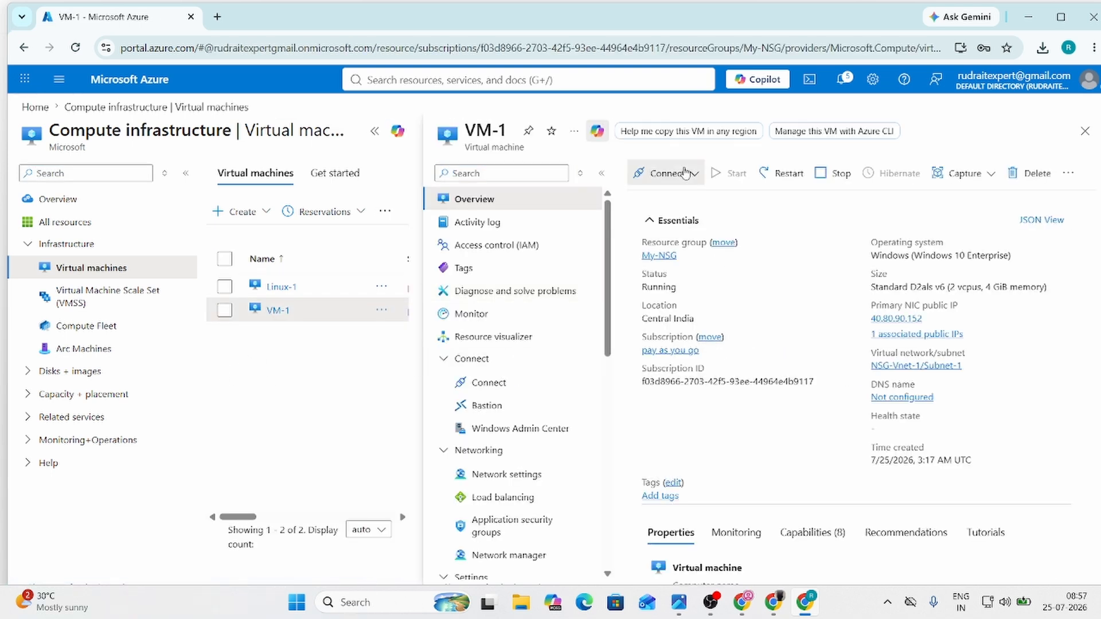
click(665, 173)
click(668, 197)
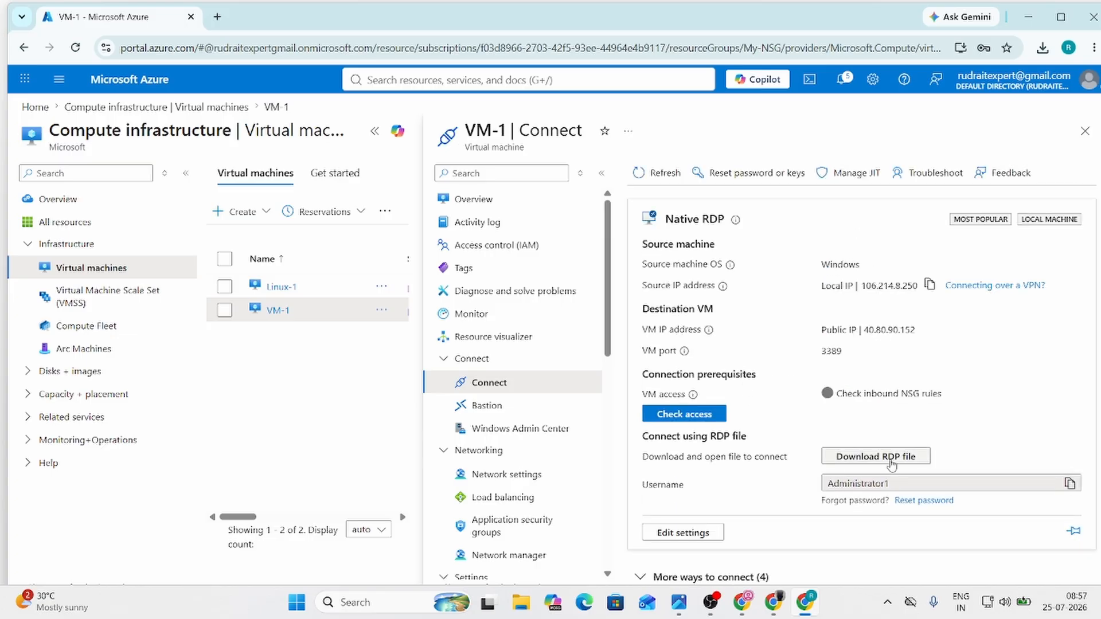
click(890, 459)
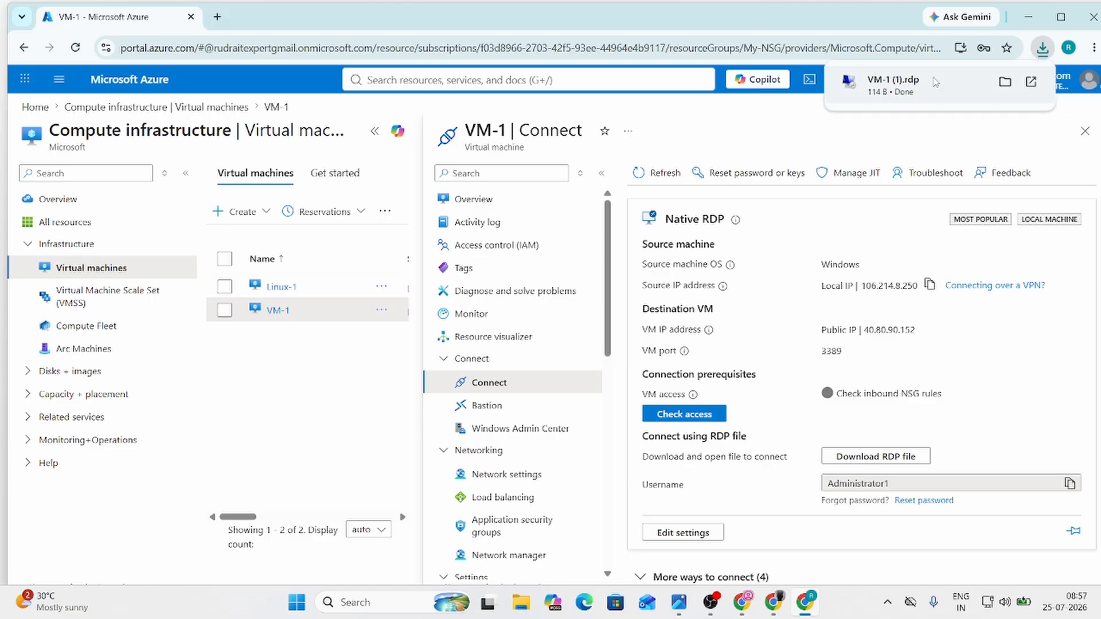
click(895, 81)
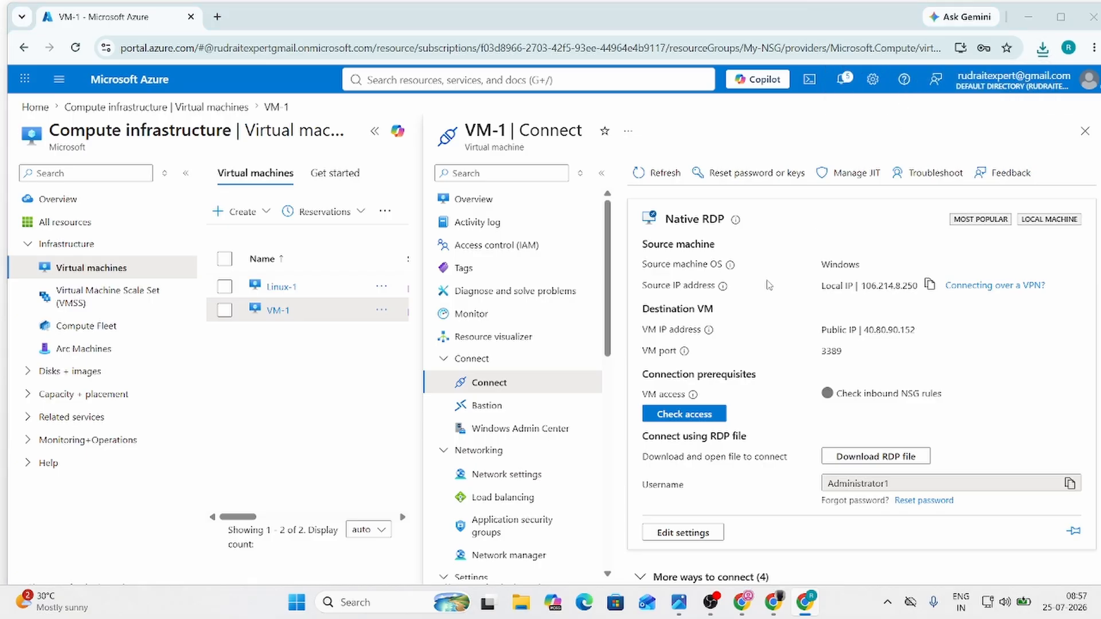
Connect to VM-1 over Remote Desktop with the administrator account's password, accepting the untrusted certificate.
click(648, 380)
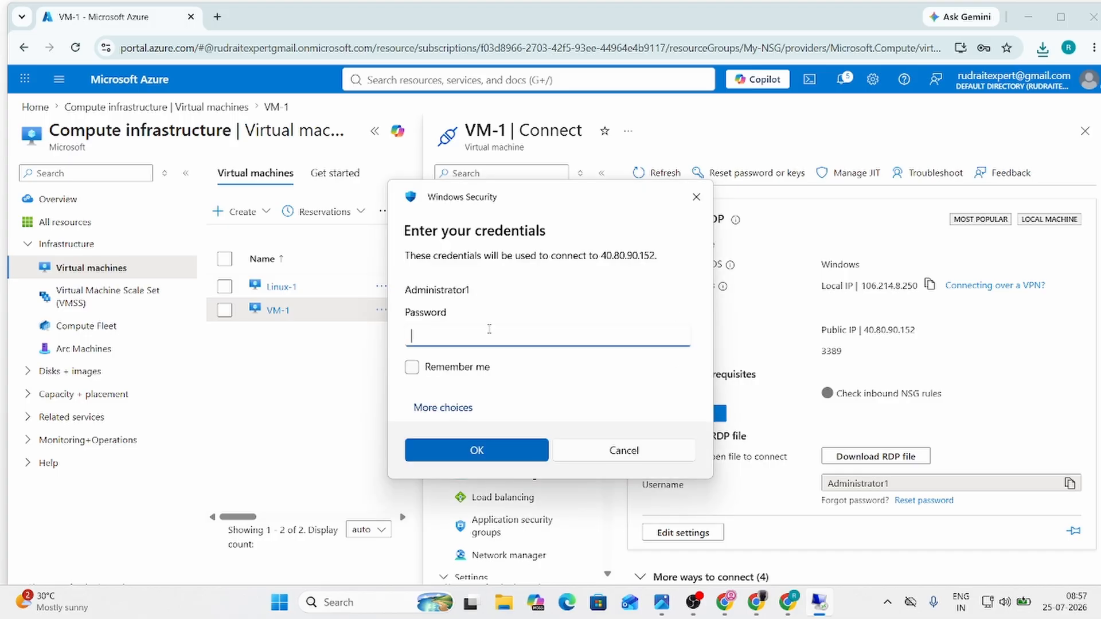
text(••••••••••••••)
key(Return)
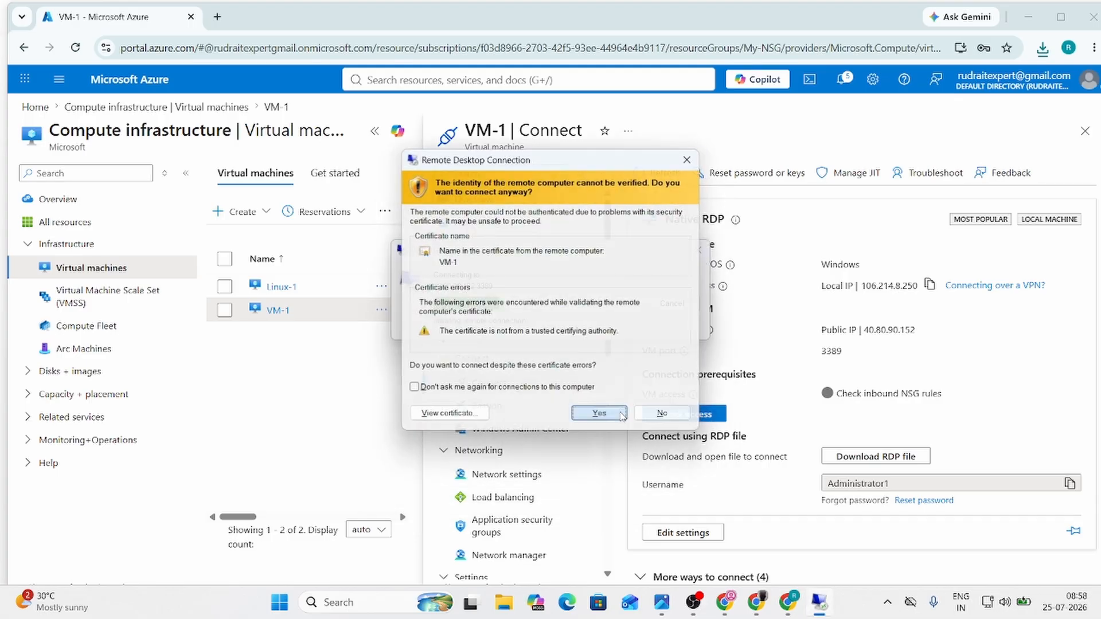
click(599, 414)
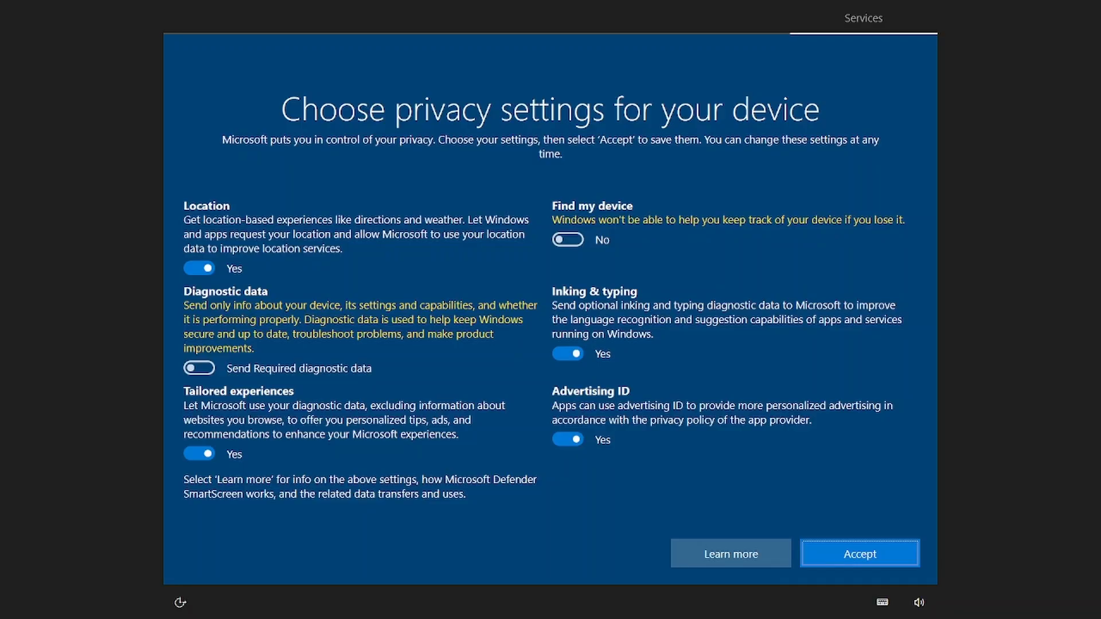
Accept the device privacy settings on VM-1 and dismiss the network discovery prompt and the Microsoft Edge welcome window.
click(865, 561)
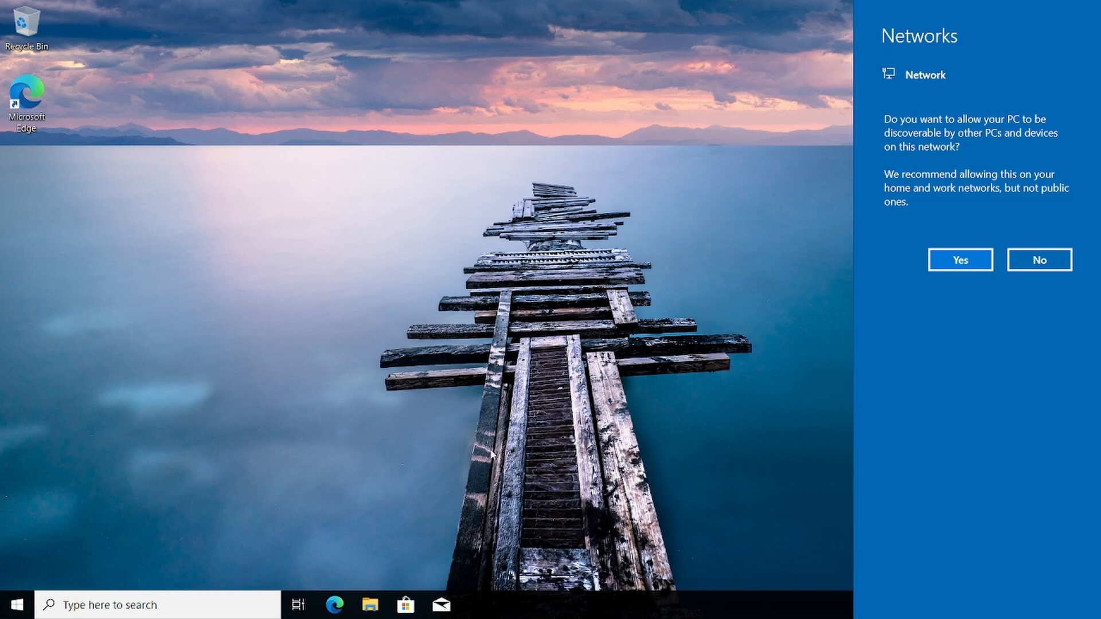
click(516, 436)
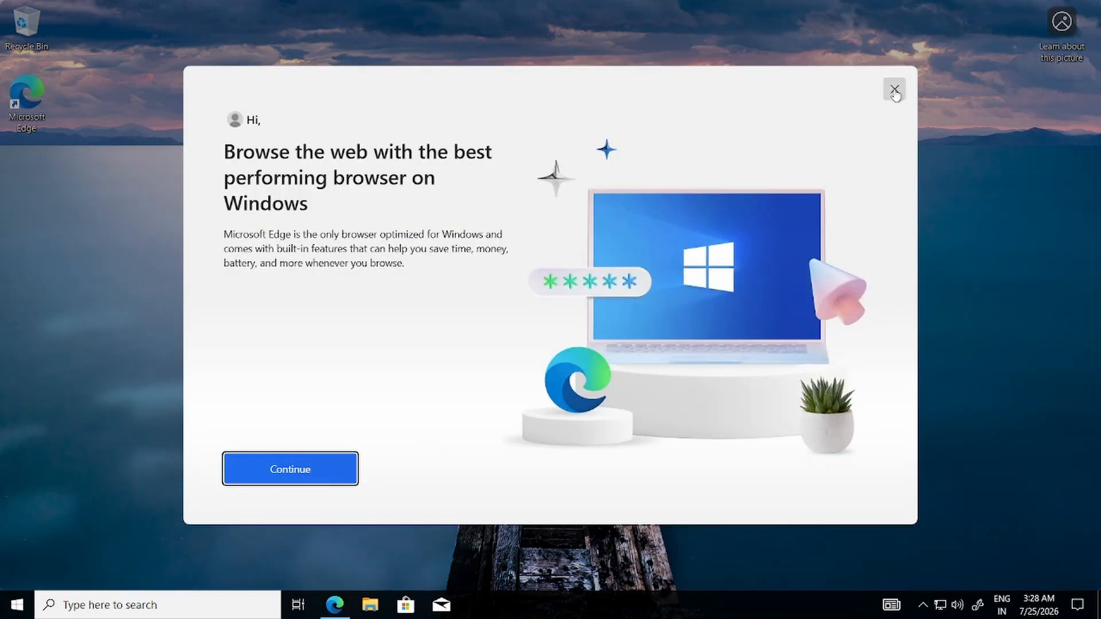
click(895, 90)
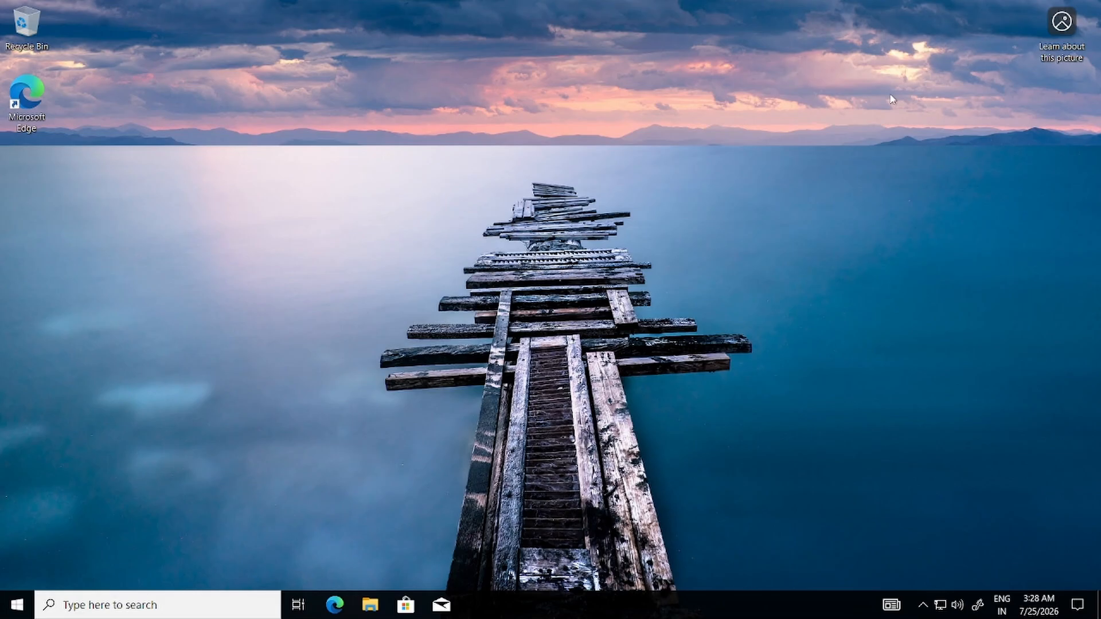